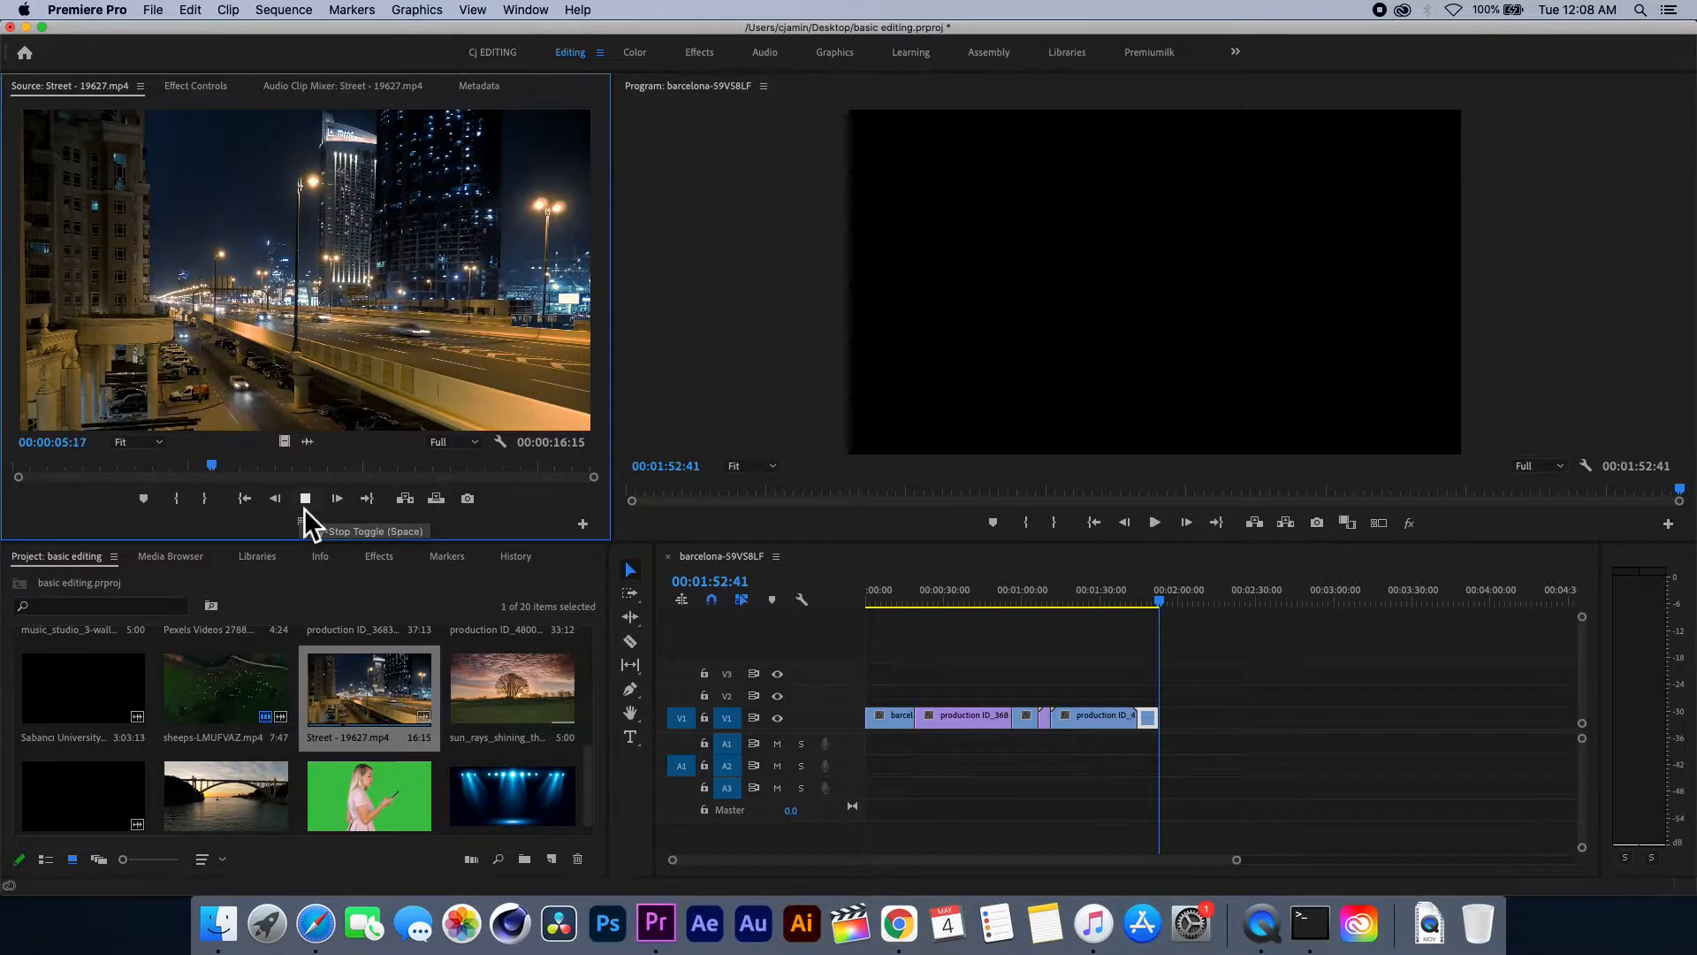
# - Mark an out point at 00:00:06:05 in the Street - 19627.mp4 source and append only its video to the end of V1
pyautogui.click(304, 507)
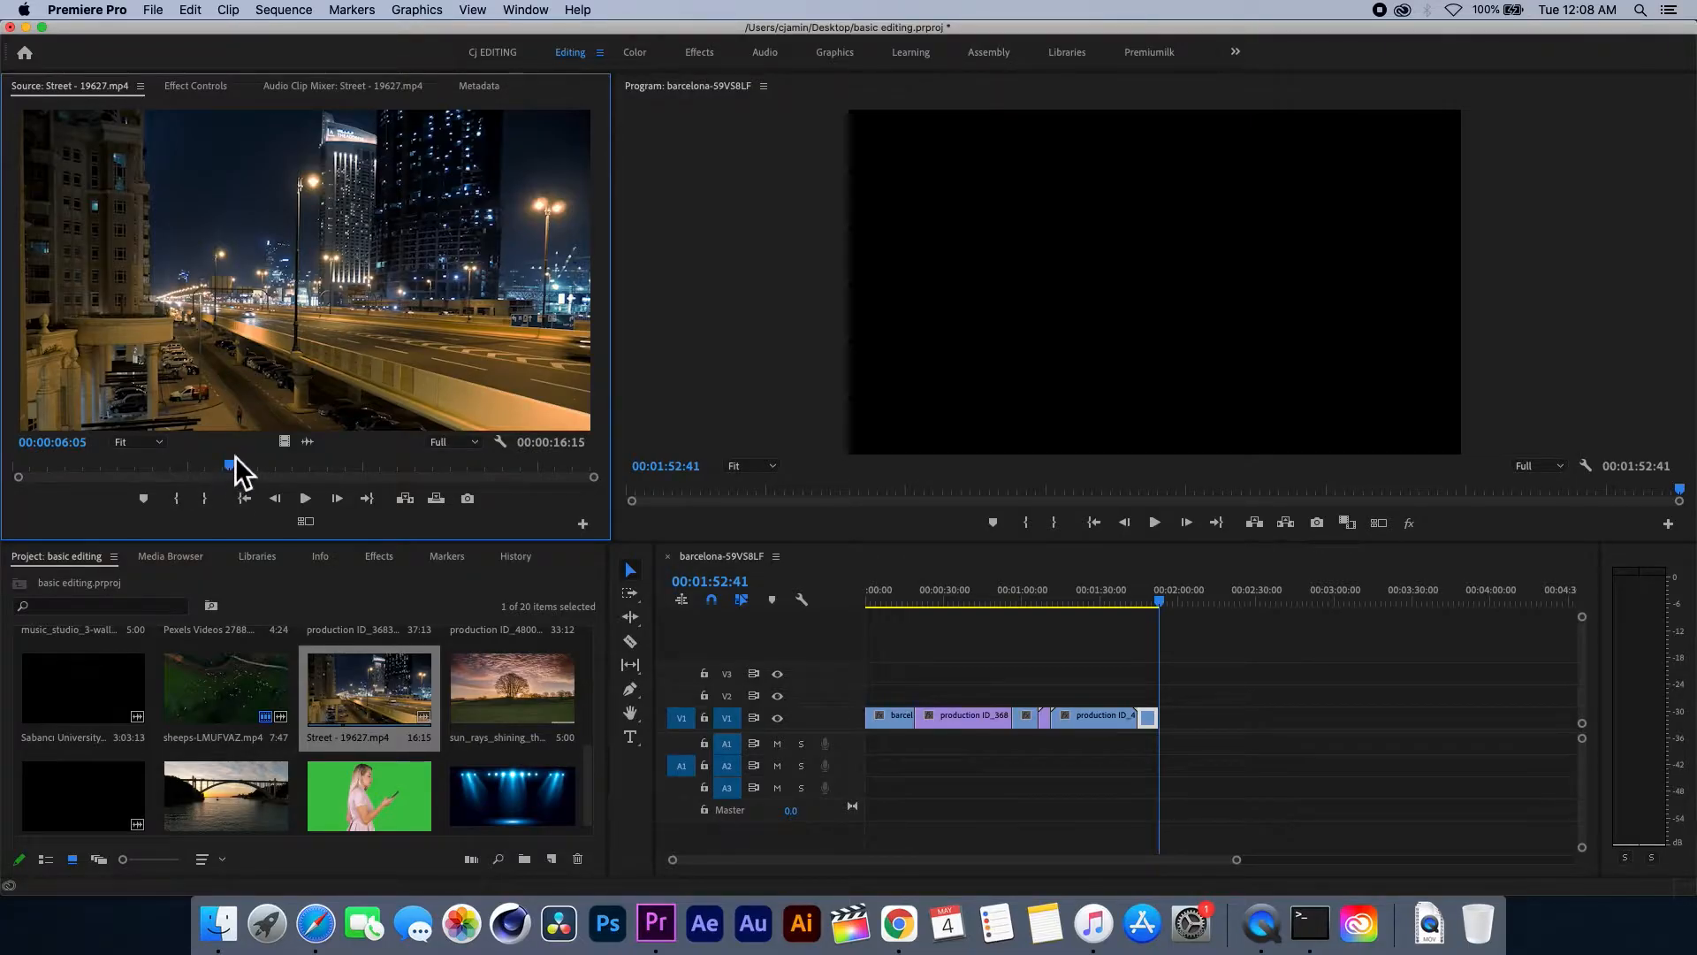
pyautogui.click(214, 502)
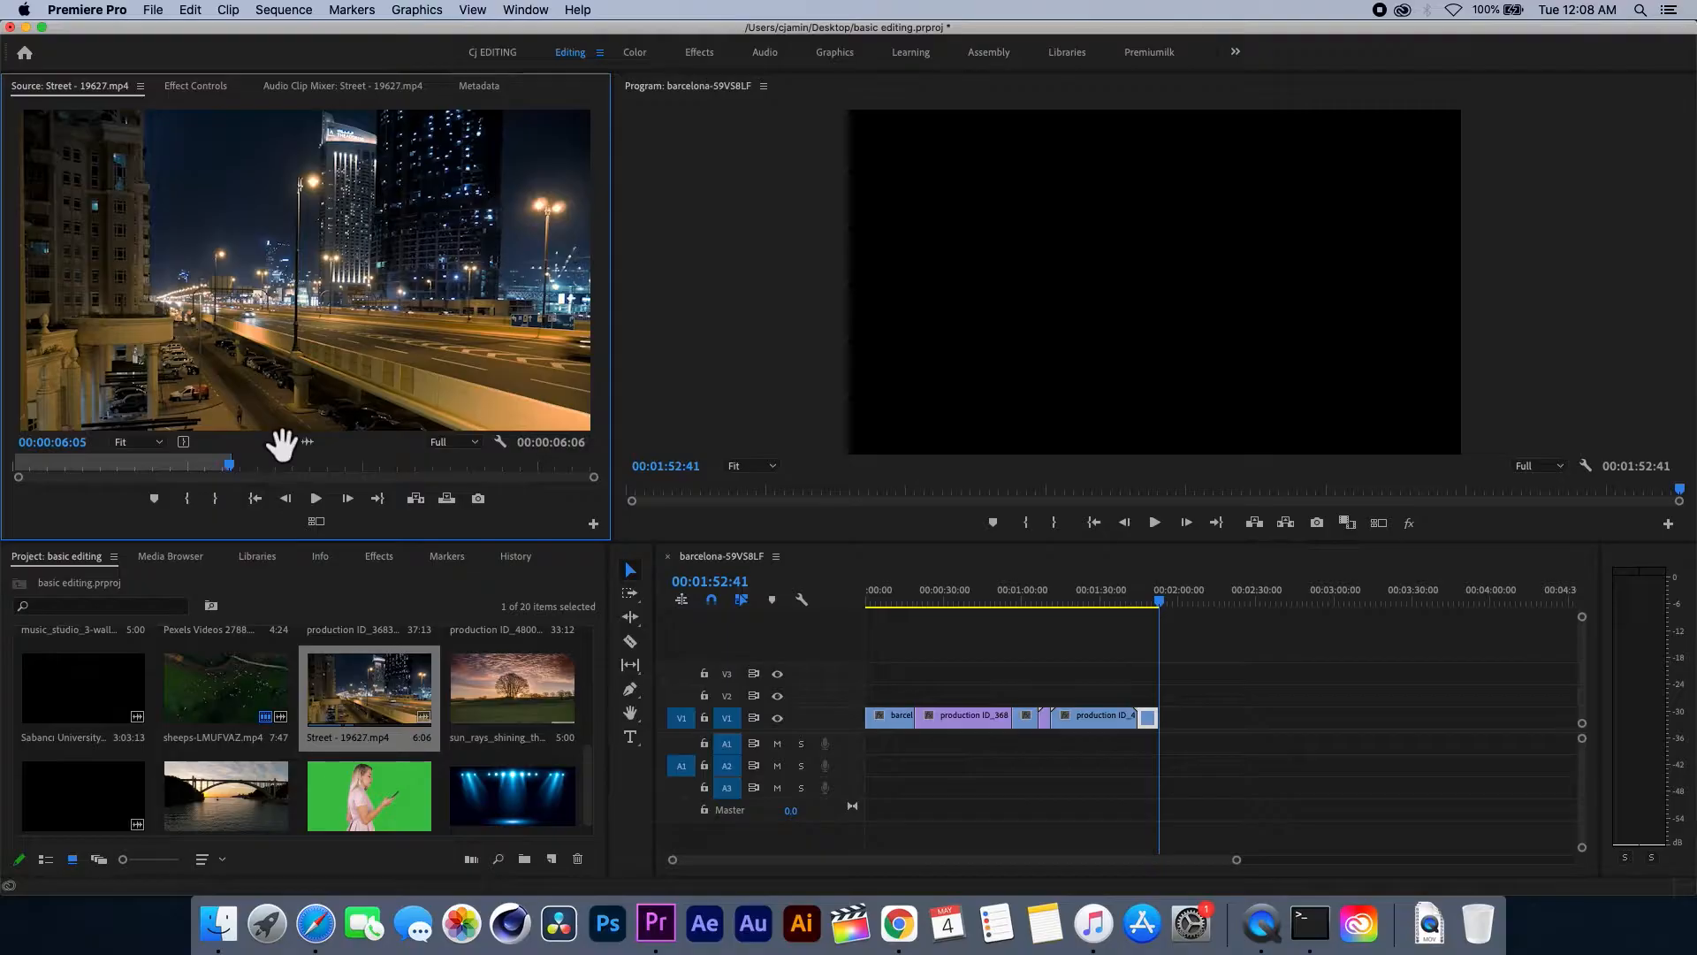
pyautogui.moveTo(287, 449); pyautogui.dragTo(1163, 712)
# - Scale the Street clip on V1 to the frame size and play it back
pyautogui.moveTo(1165, 593); pyautogui.dragTo(1159, 613)
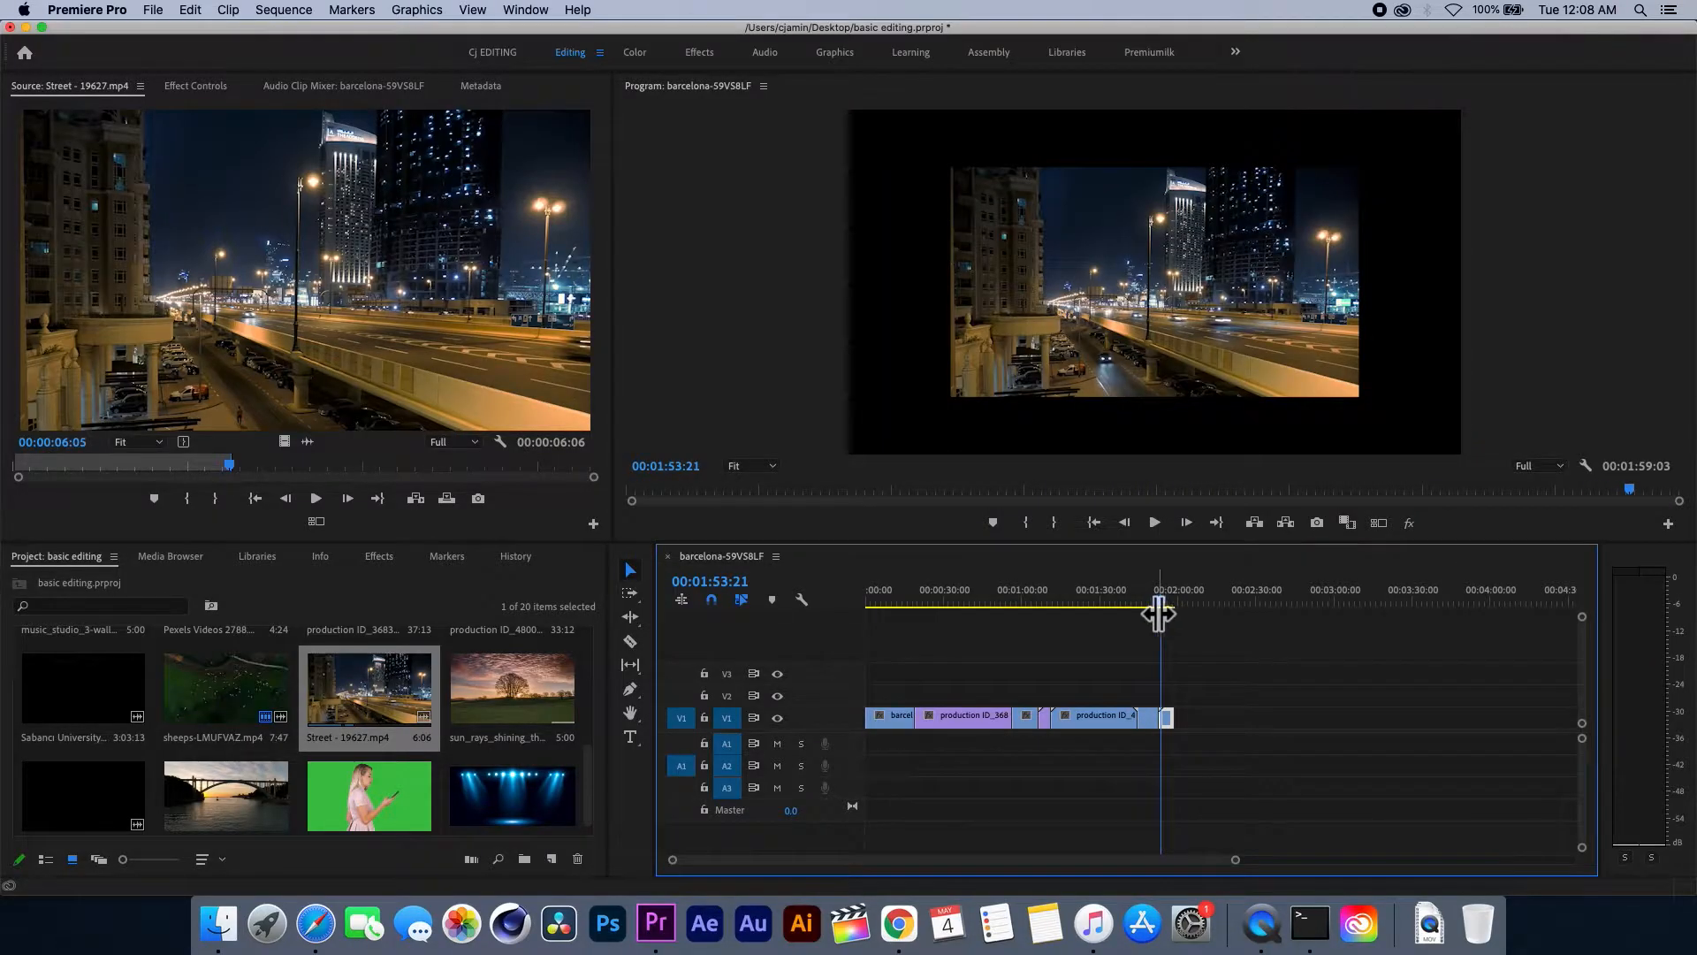
pyautogui.rightClick(1171, 718)
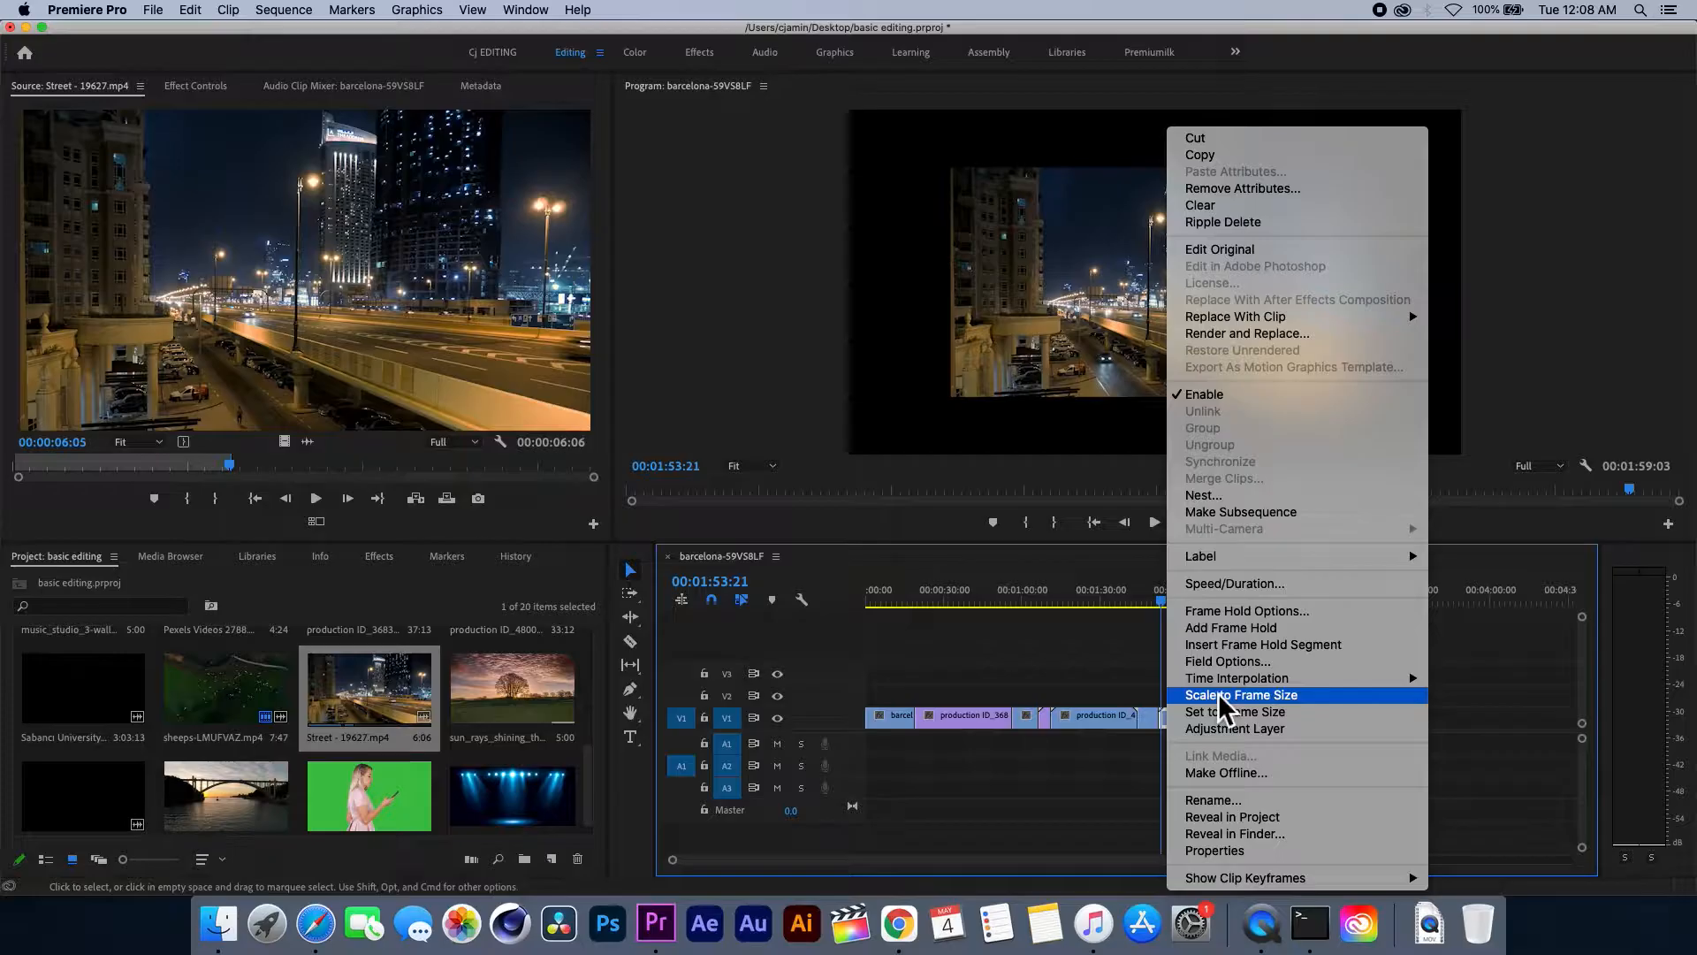
pyautogui.click(1218, 693)
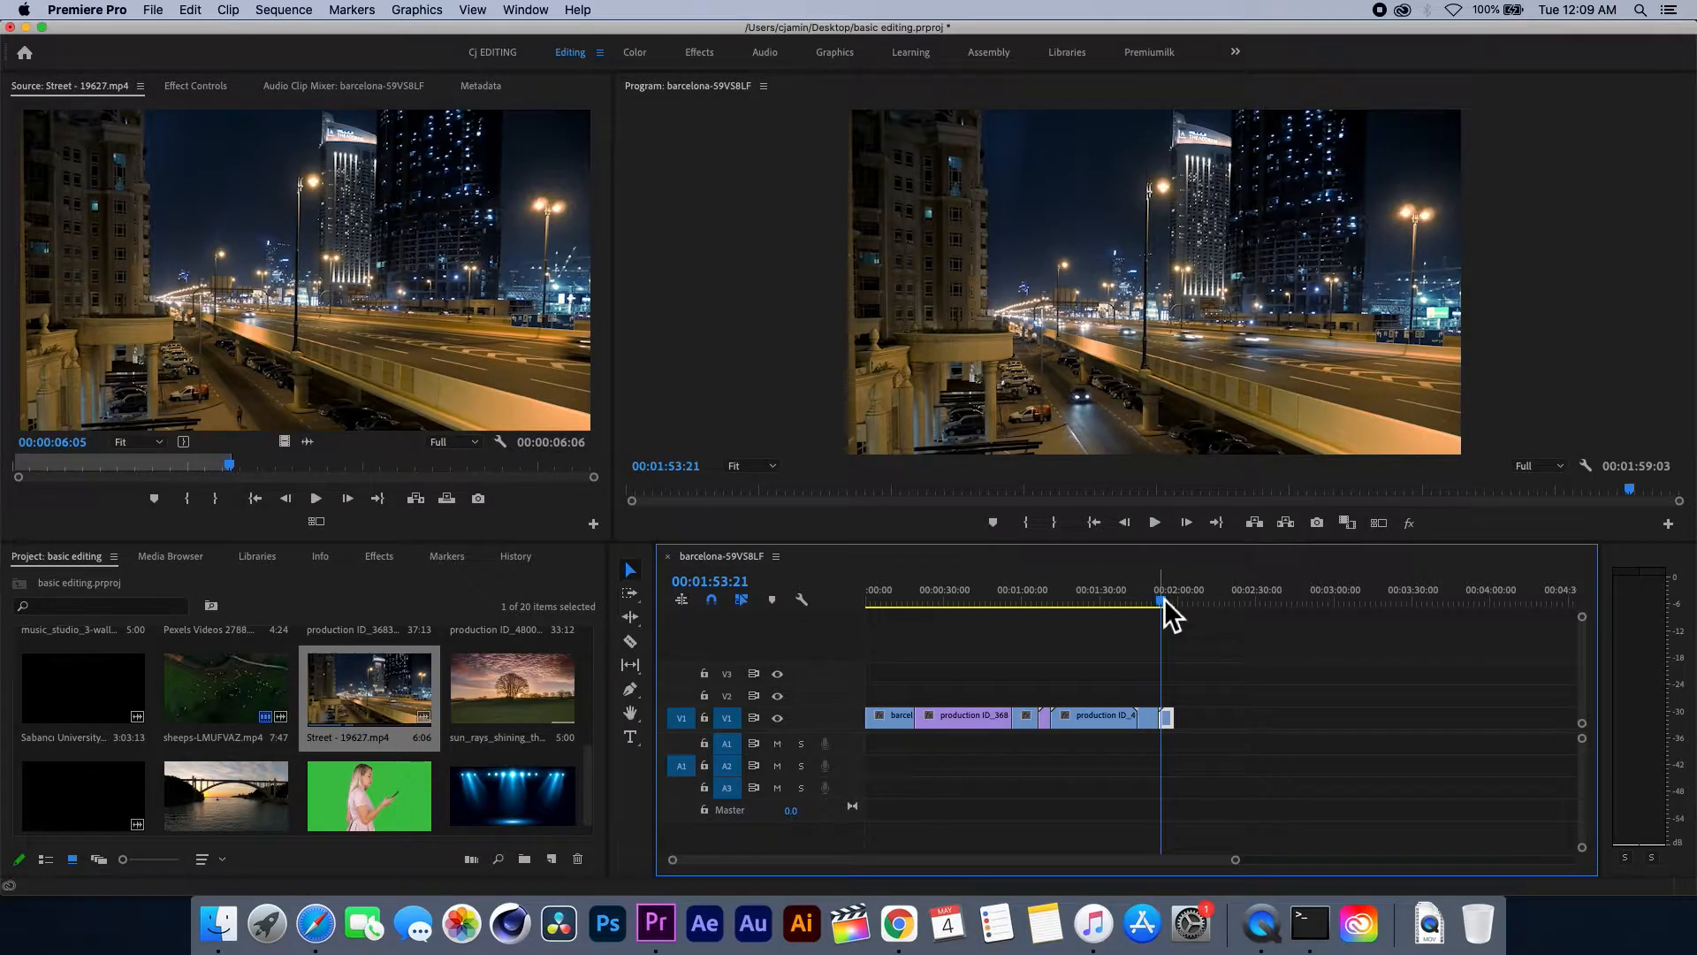
pyautogui.moveTo(1163, 601)
pyautogui.mouseDown()
pyautogui.moveTo(1142, 603)
pyautogui.moveTo(1164, 617)
pyautogui.mouseUp()
pyautogui.press('space')
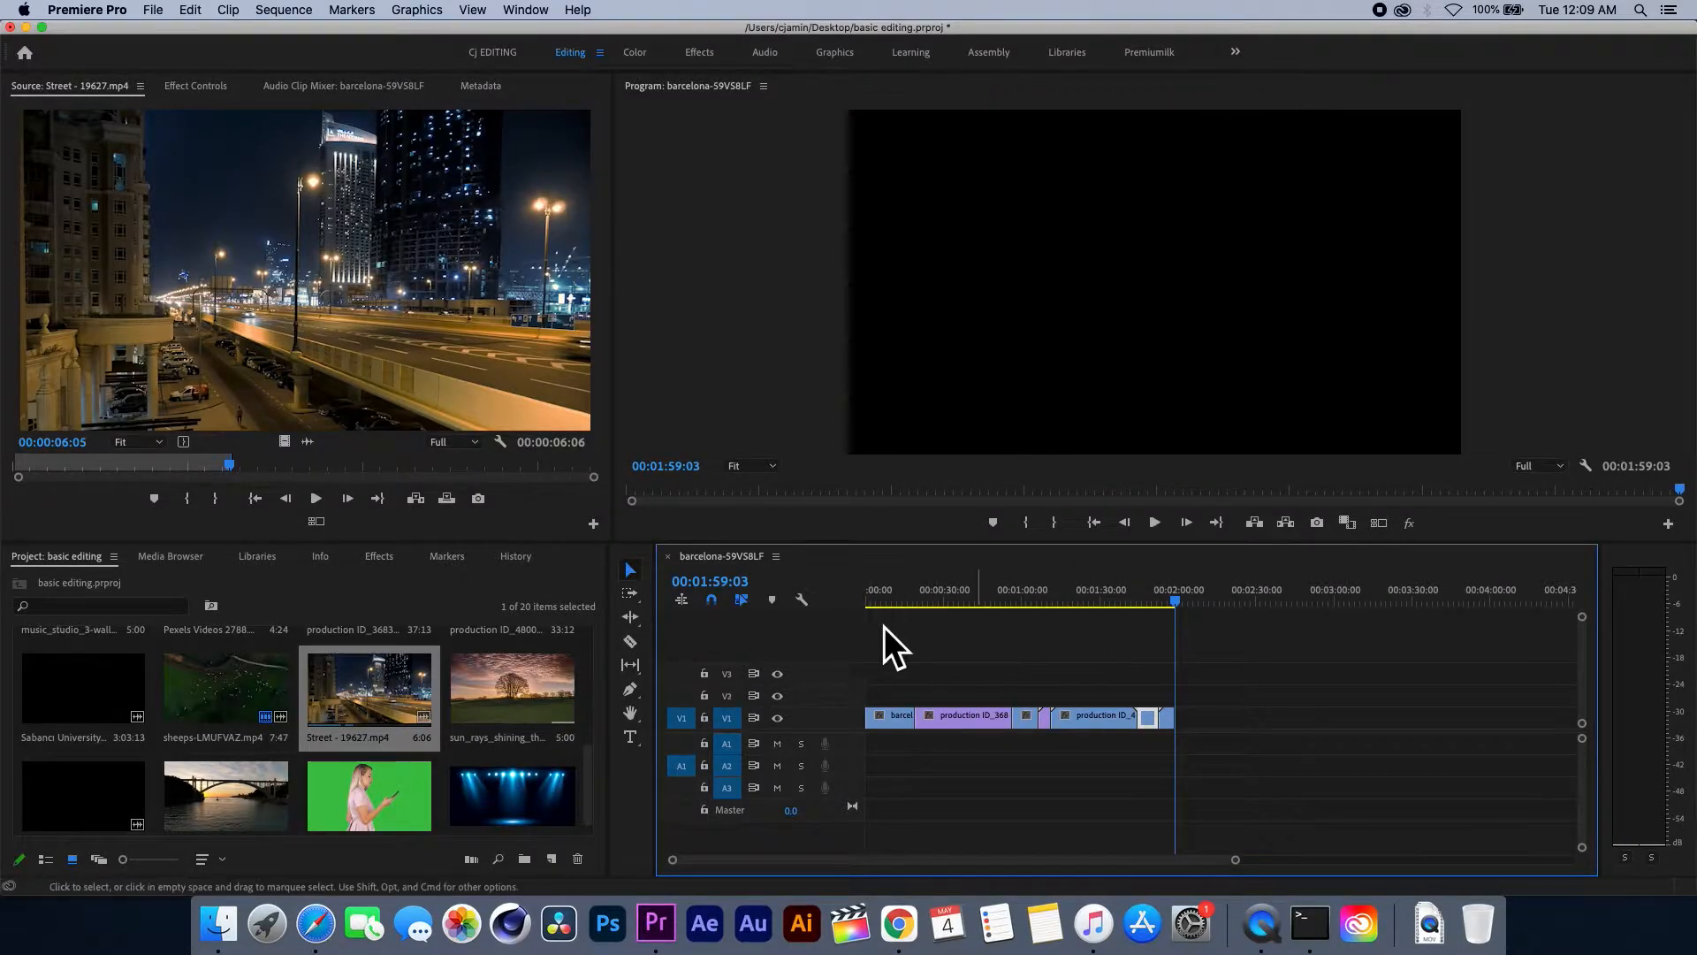
# - Preview the young-lady green-screen clip in the Source Monitor and place its video on V2 right after the Street clip
pyautogui.moveTo(589, 759); pyautogui.dragTo(586, 776)
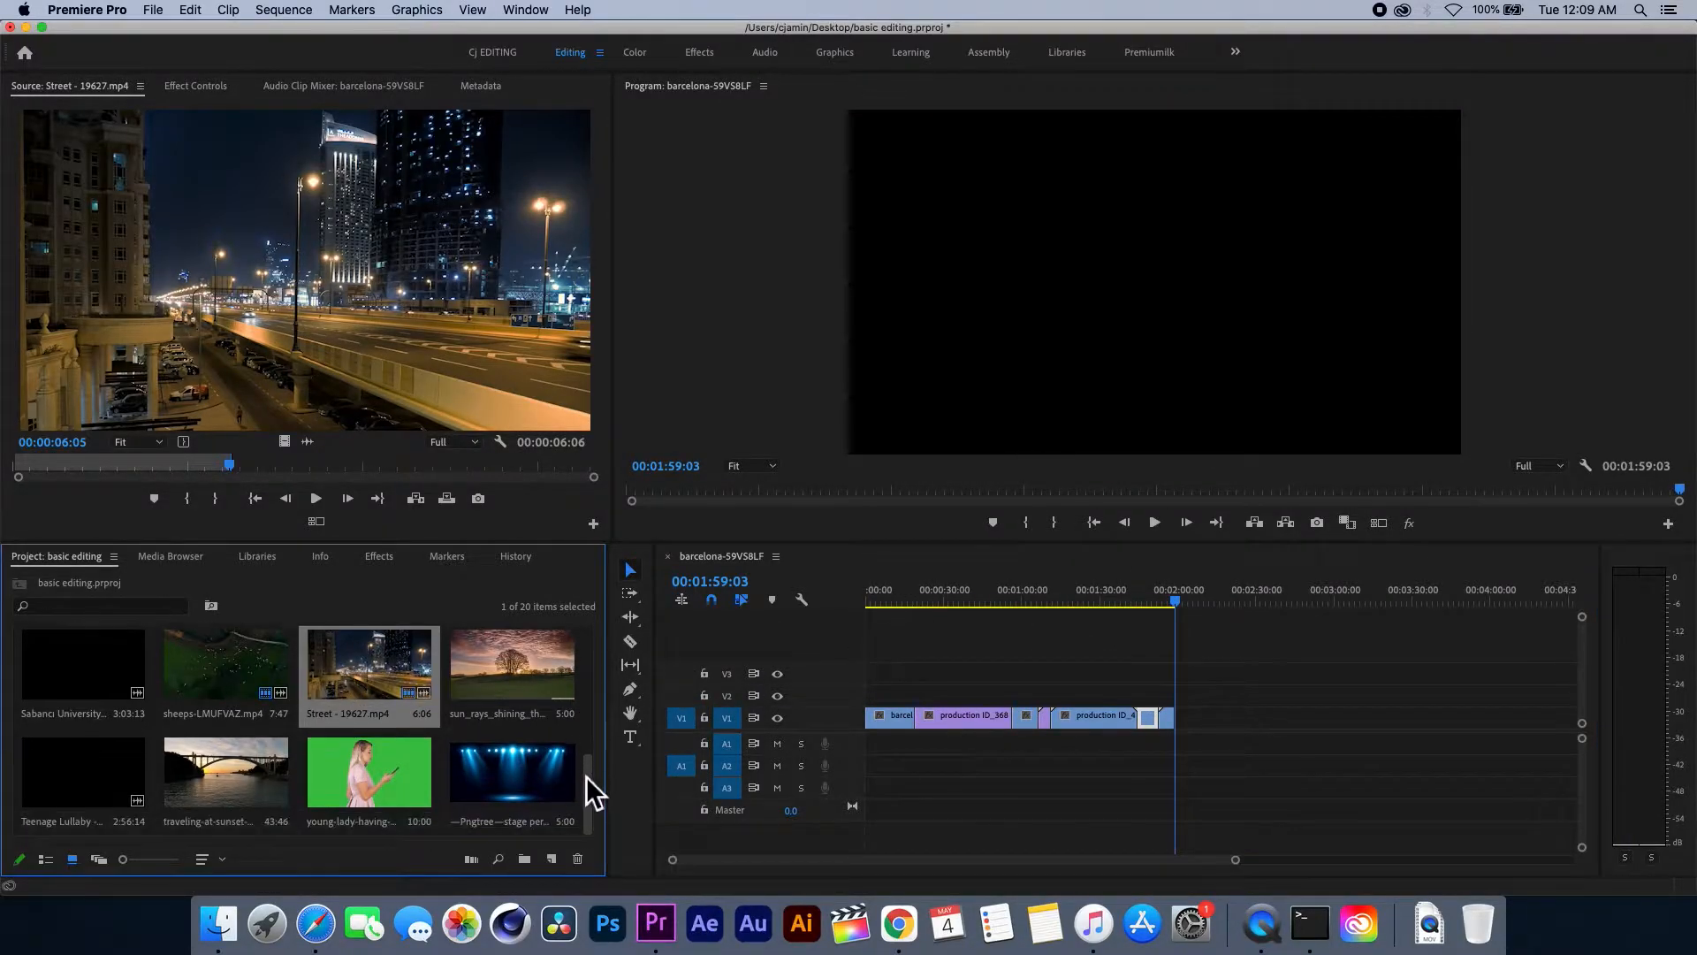
pyautogui.doubleClick(359, 753)
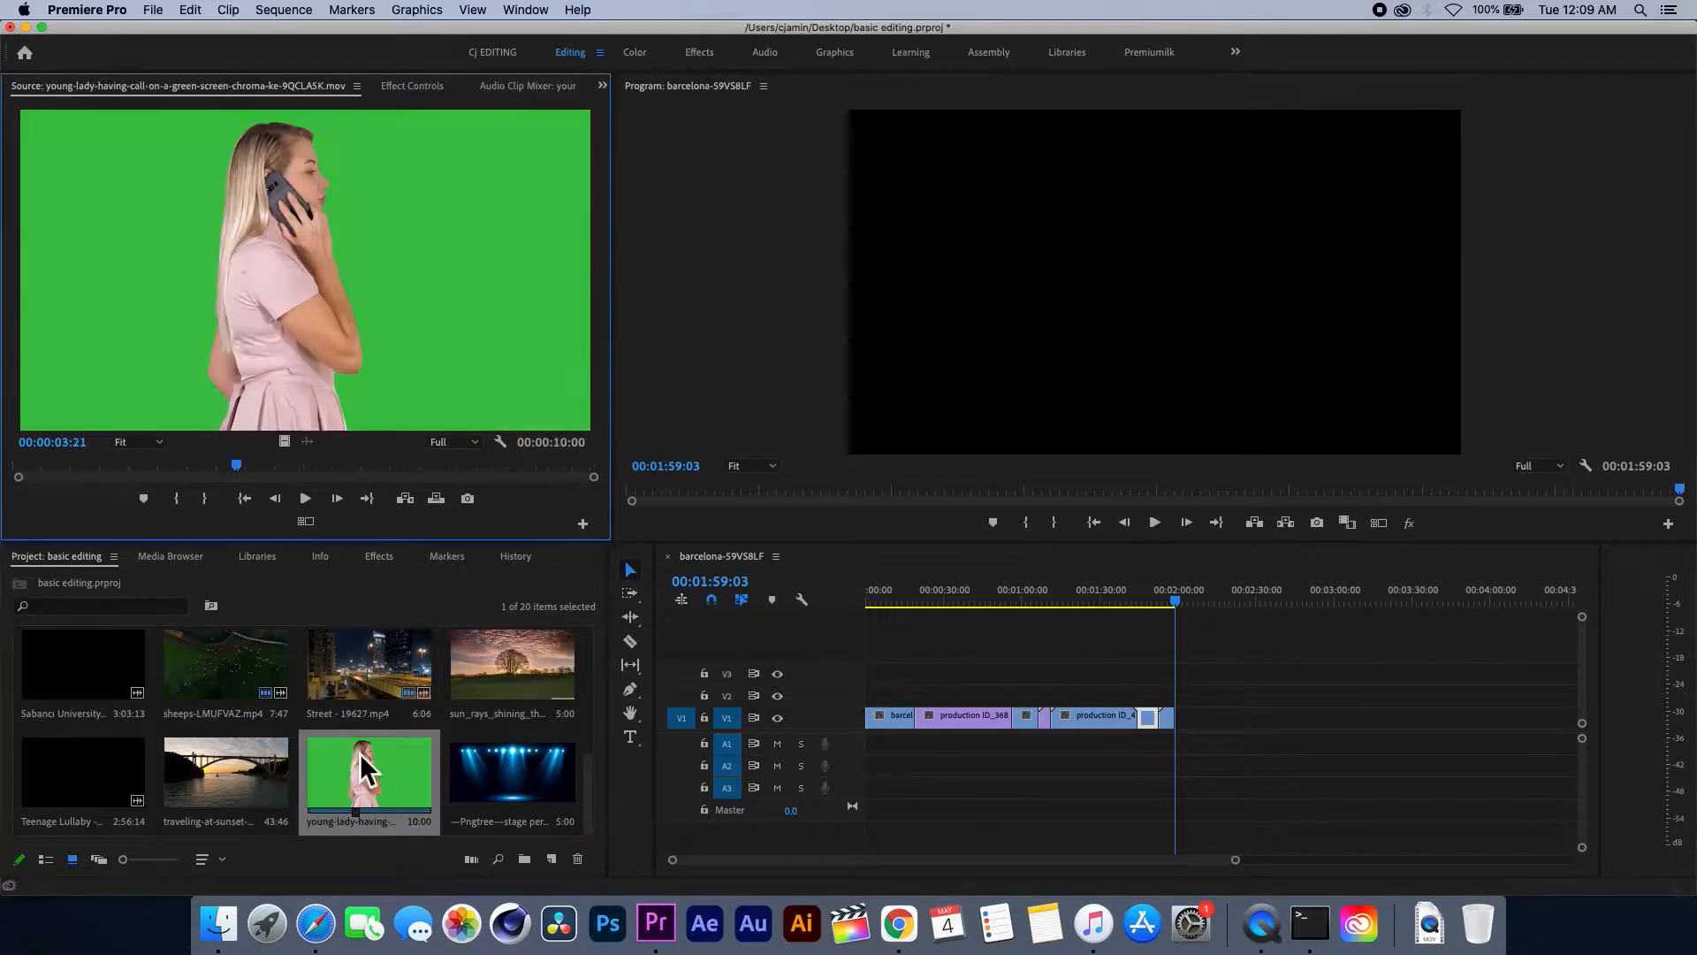
pyautogui.click(304, 496)
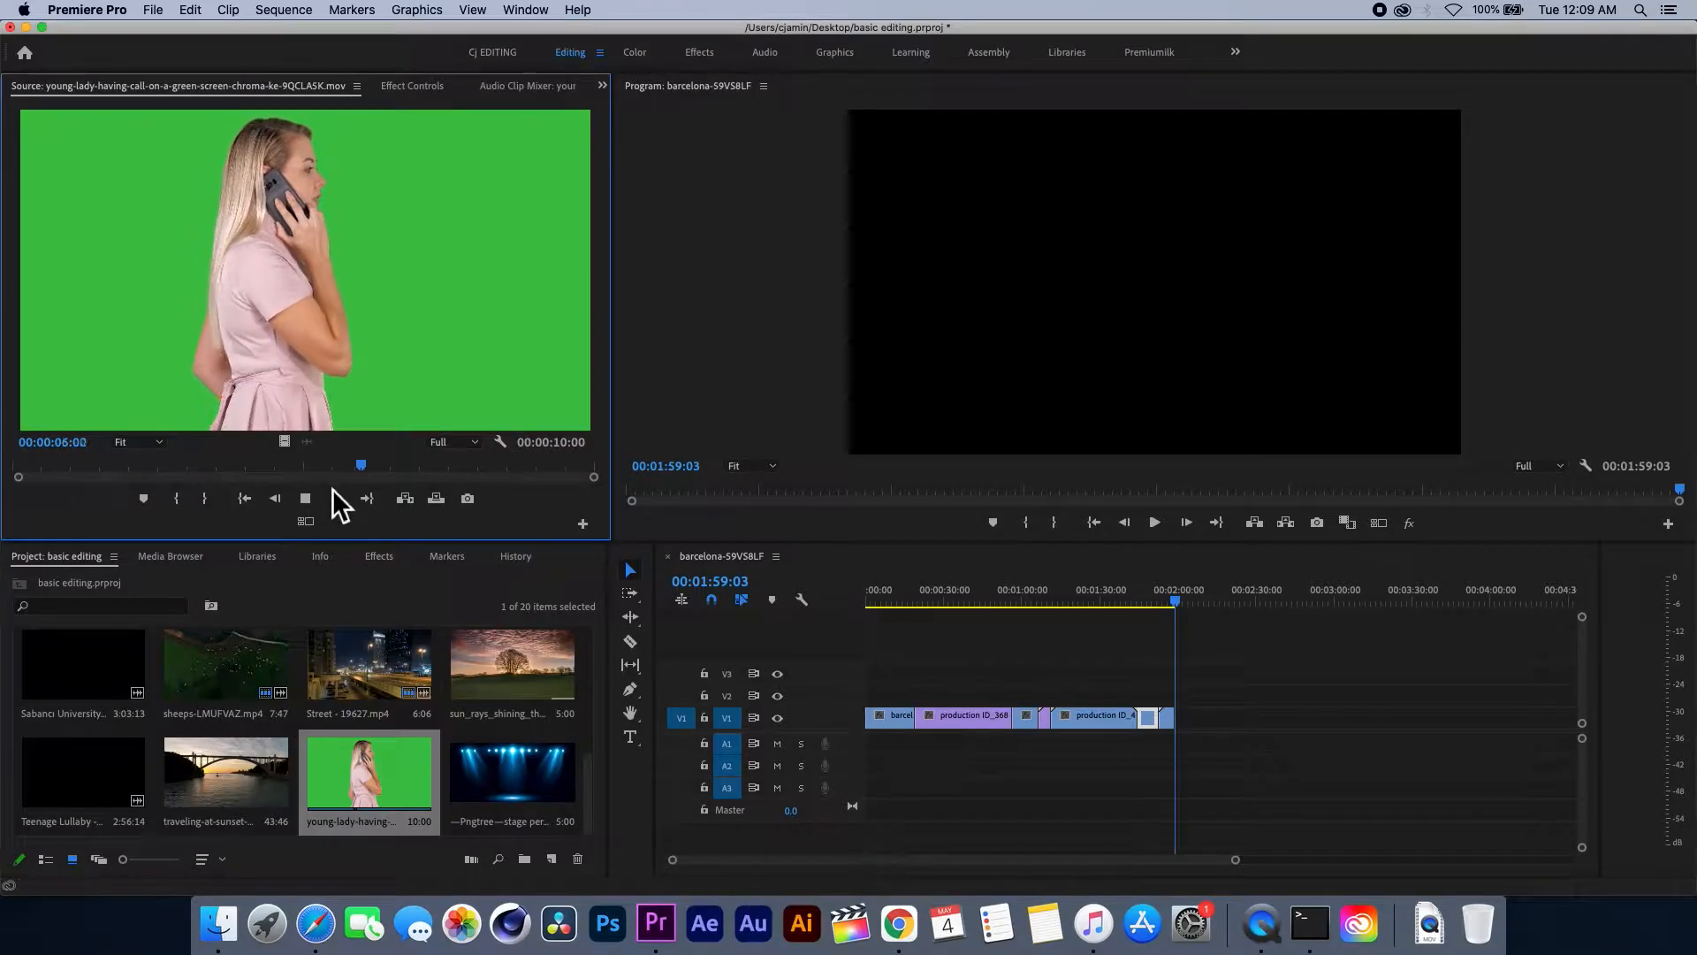
pyautogui.click(305, 498)
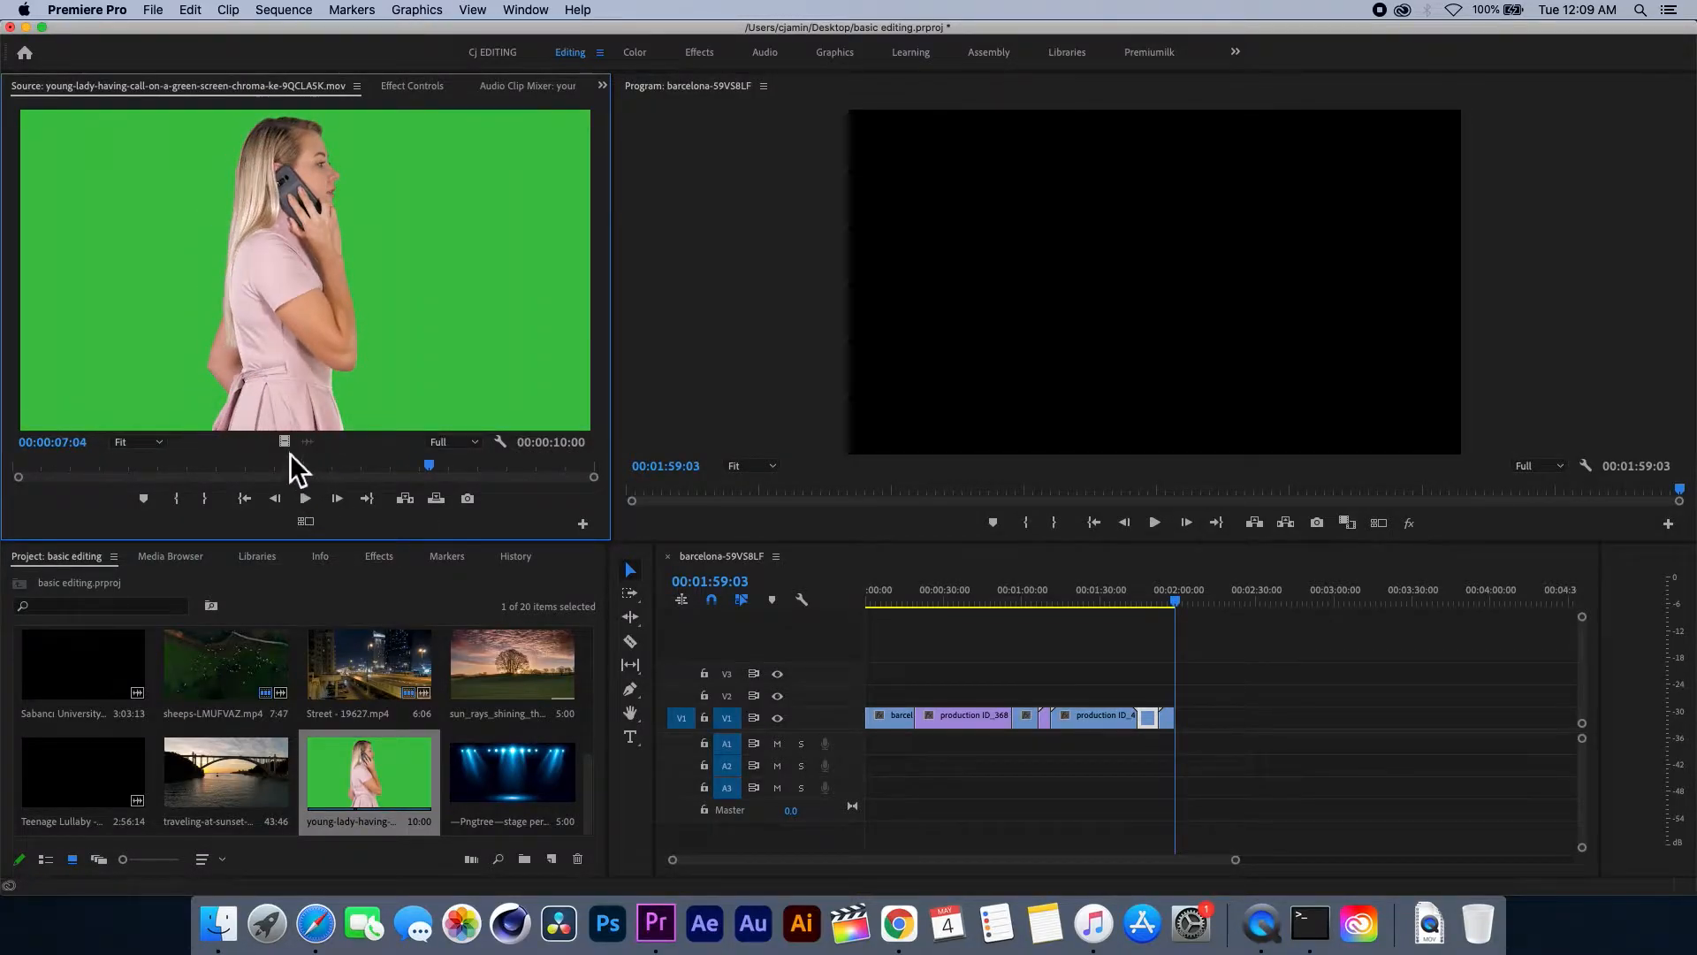
pyautogui.moveTo(285, 442); pyautogui.dragTo(1180, 699)
pyautogui.moveTo(1229, 860); pyautogui.dragTo(1101, 844)
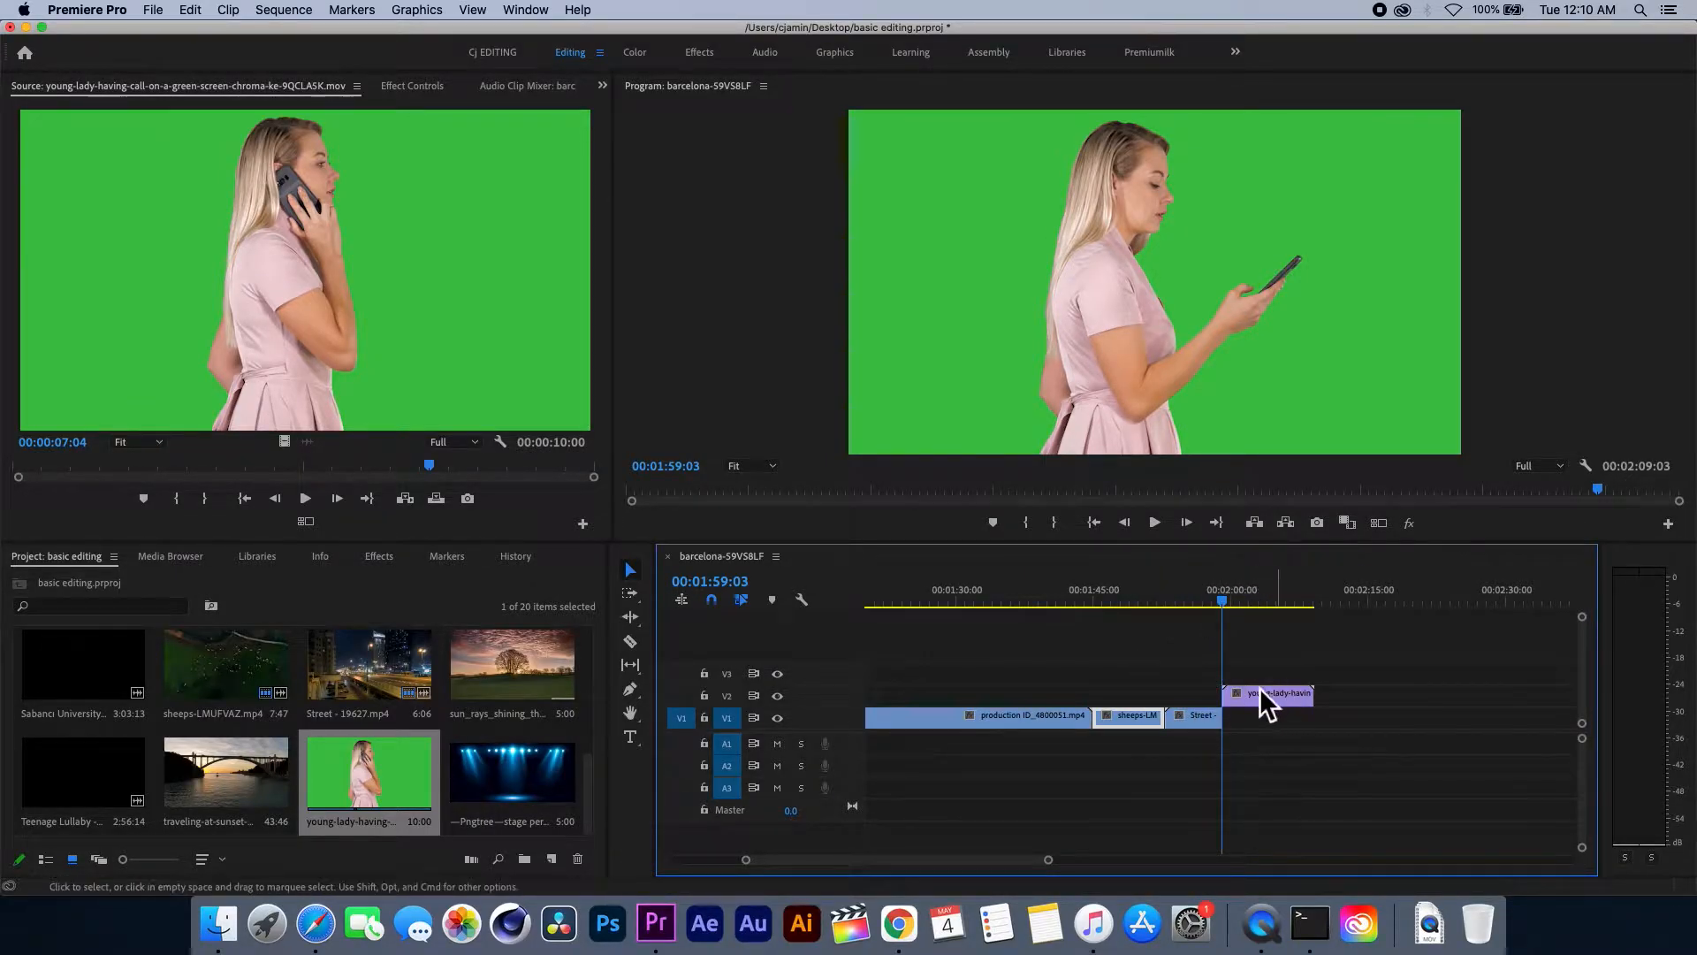
# - Play the young-lady clip, try trimming its end to 00:02:08:16, and extend it back to full length
pyautogui.moveTo(1220, 600)
pyautogui.mouseDown()
pyautogui.moveTo(1164, 609)
pyautogui.moveTo(1225, 618)
pyautogui.mouseUp()
pyautogui.press('space')
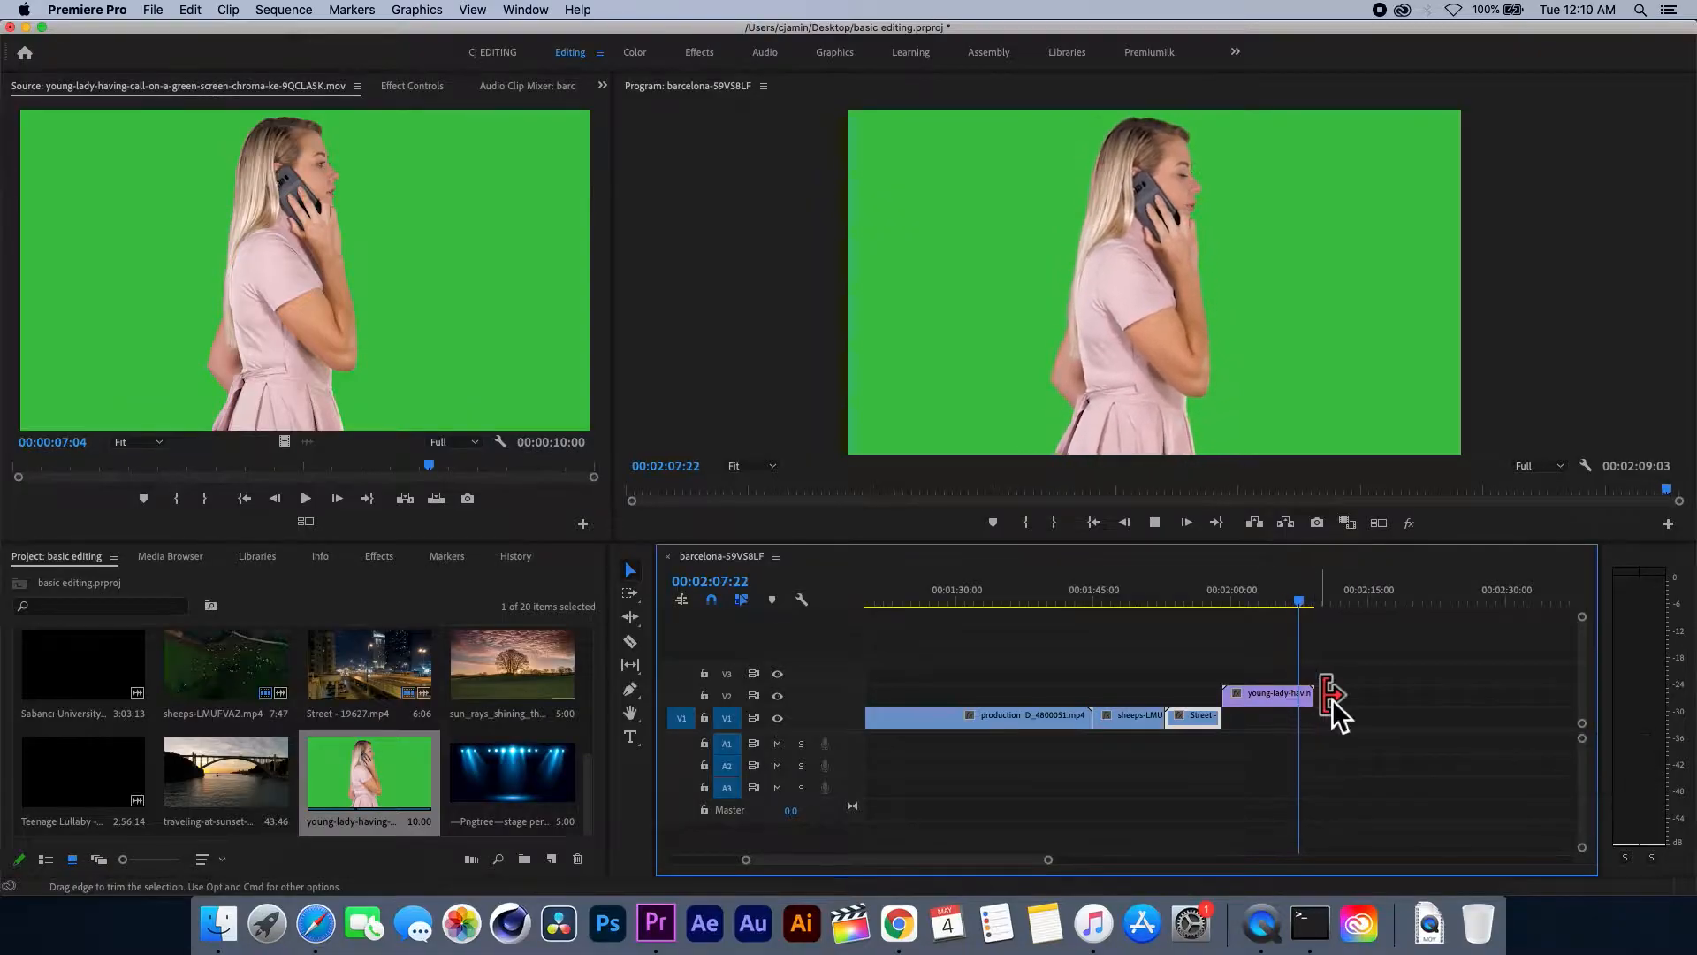
pyautogui.moveTo(1324, 694); pyautogui.dragTo(1321, 694)
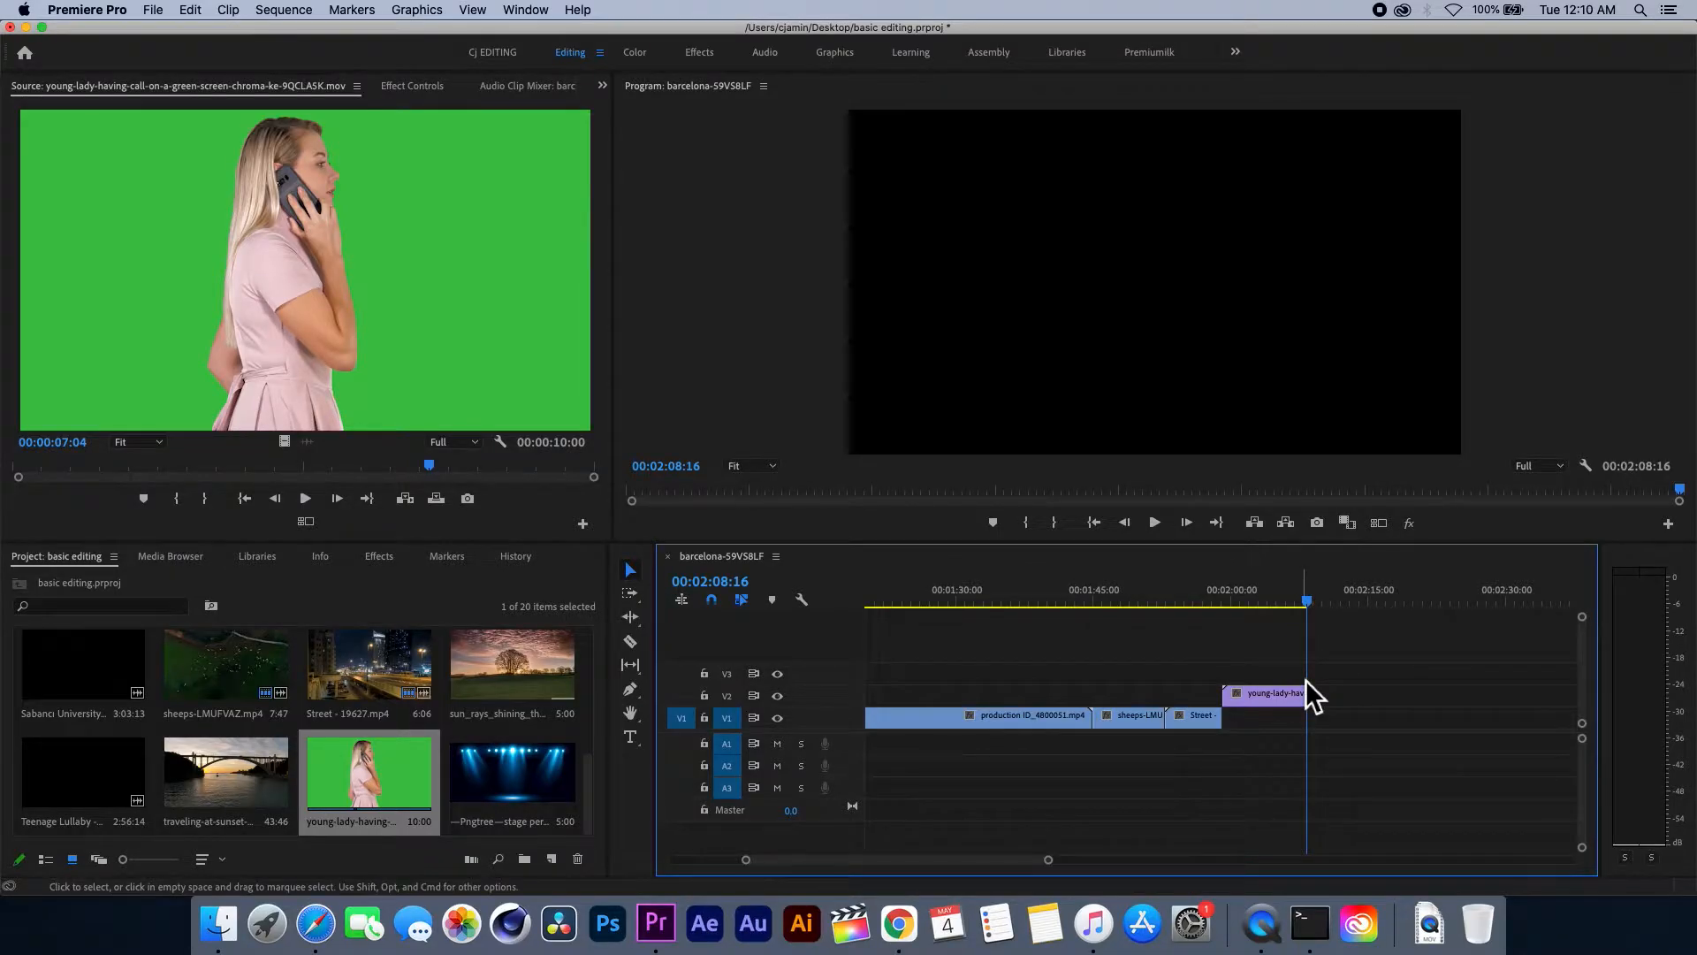
pyautogui.moveTo(1306, 683); pyautogui.dragTo(1315, 682)
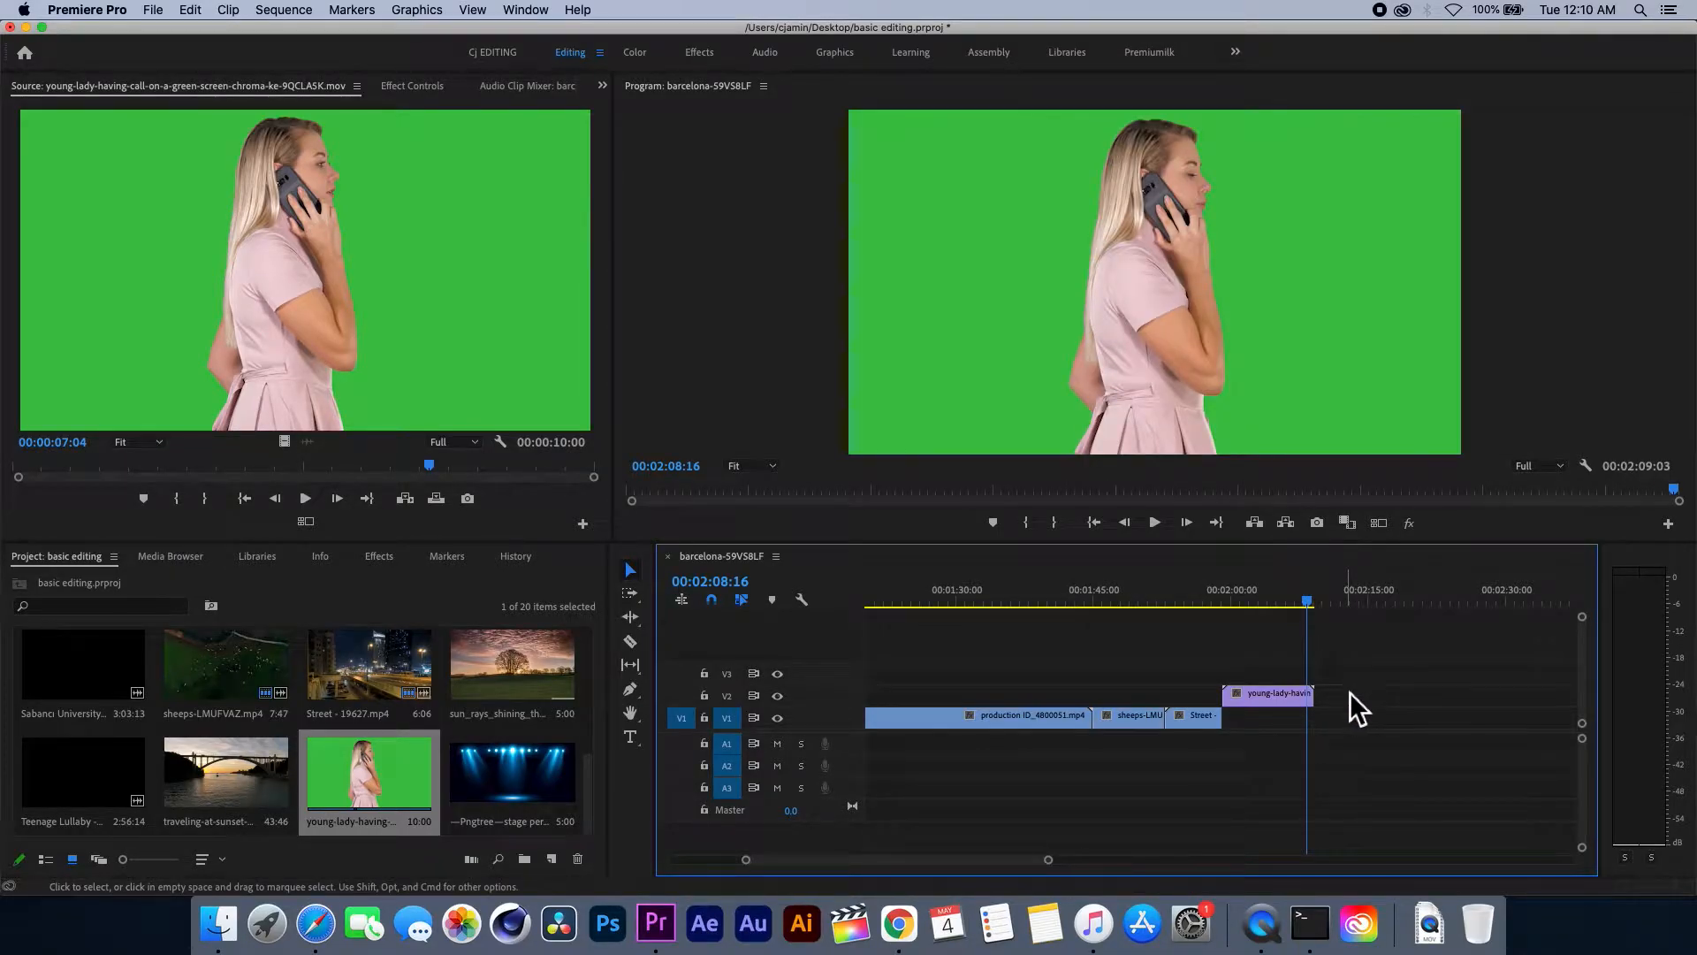
# - Split the young-lady clip on V2 at 00:02:08:34 with the Razor tool
pyautogui.moveTo(1048, 859); pyautogui.dragTo(970, 841)
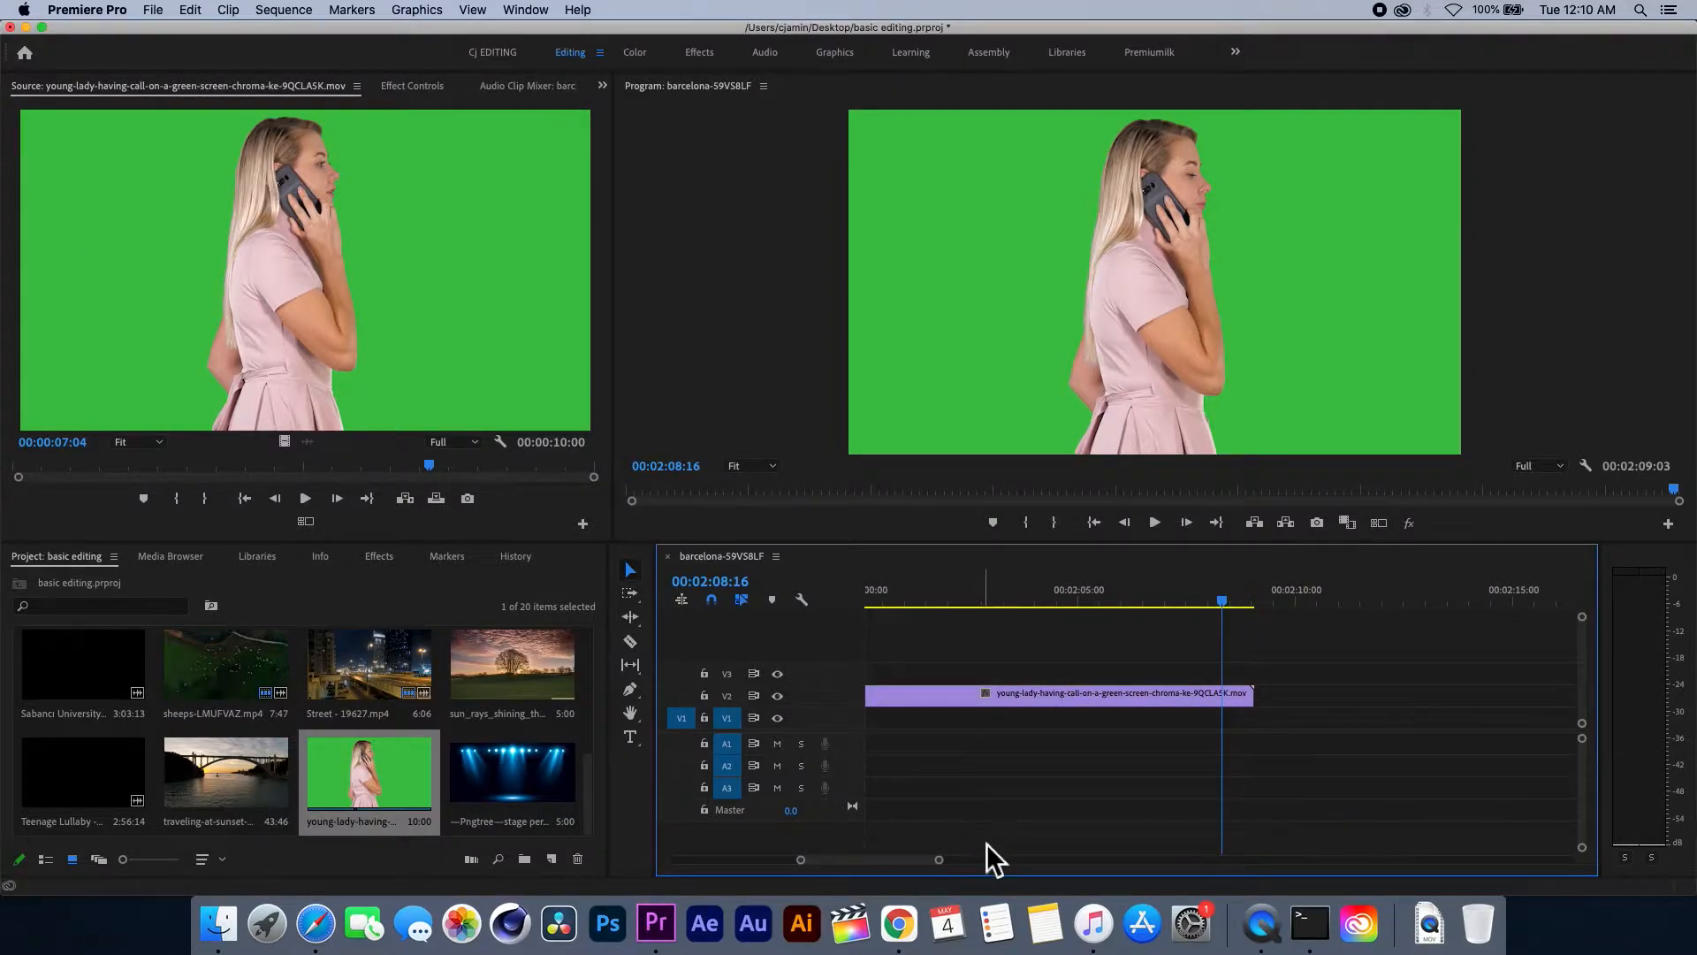
pyautogui.moveTo(939, 859); pyautogui.dragTo(960, 859)
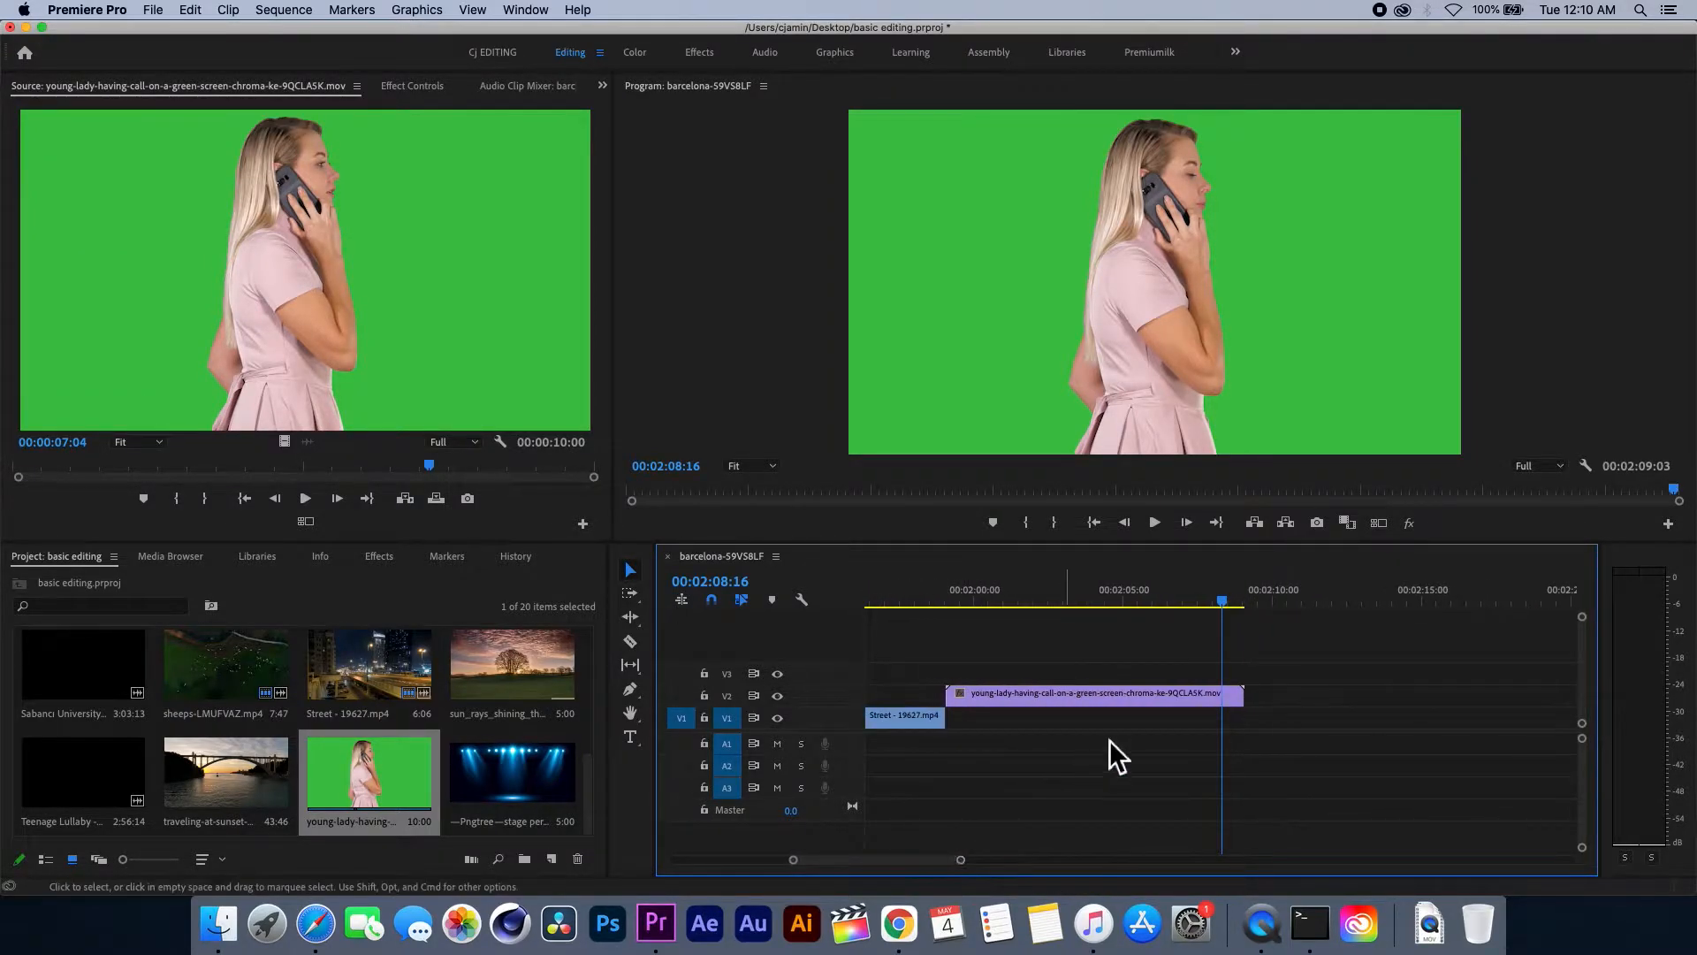
pyautogui.moveTo(1223, 612); pyautogui.dragTo(1232, 607)
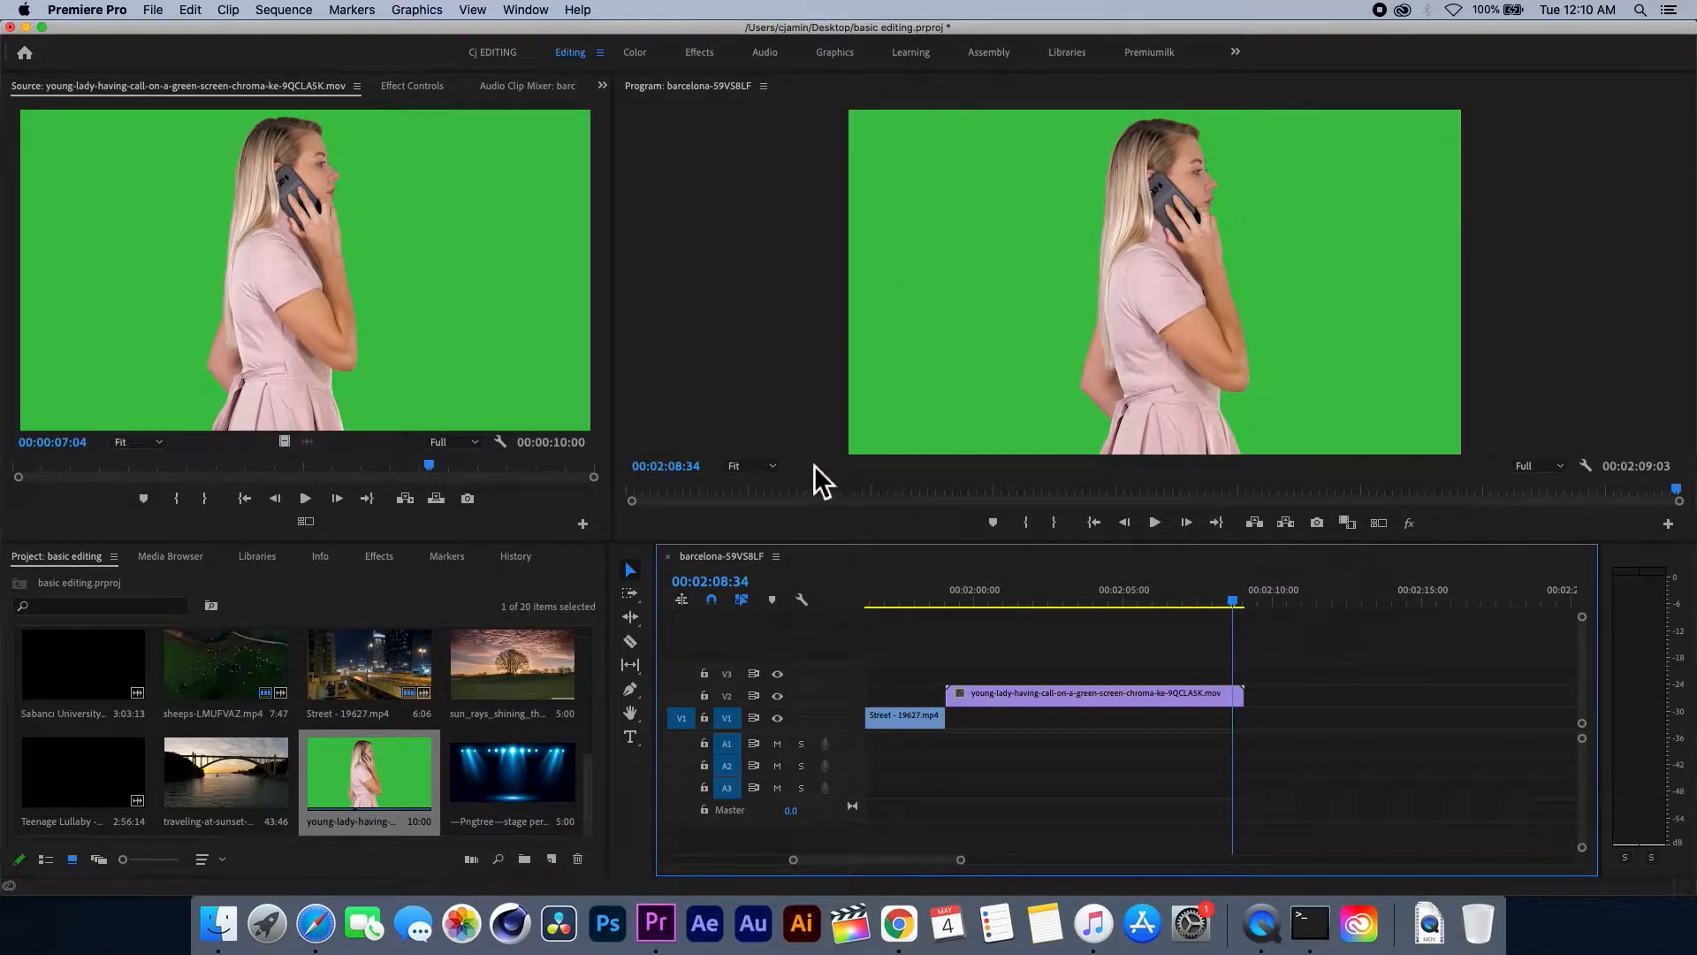
pyautogui.click(633, 645)
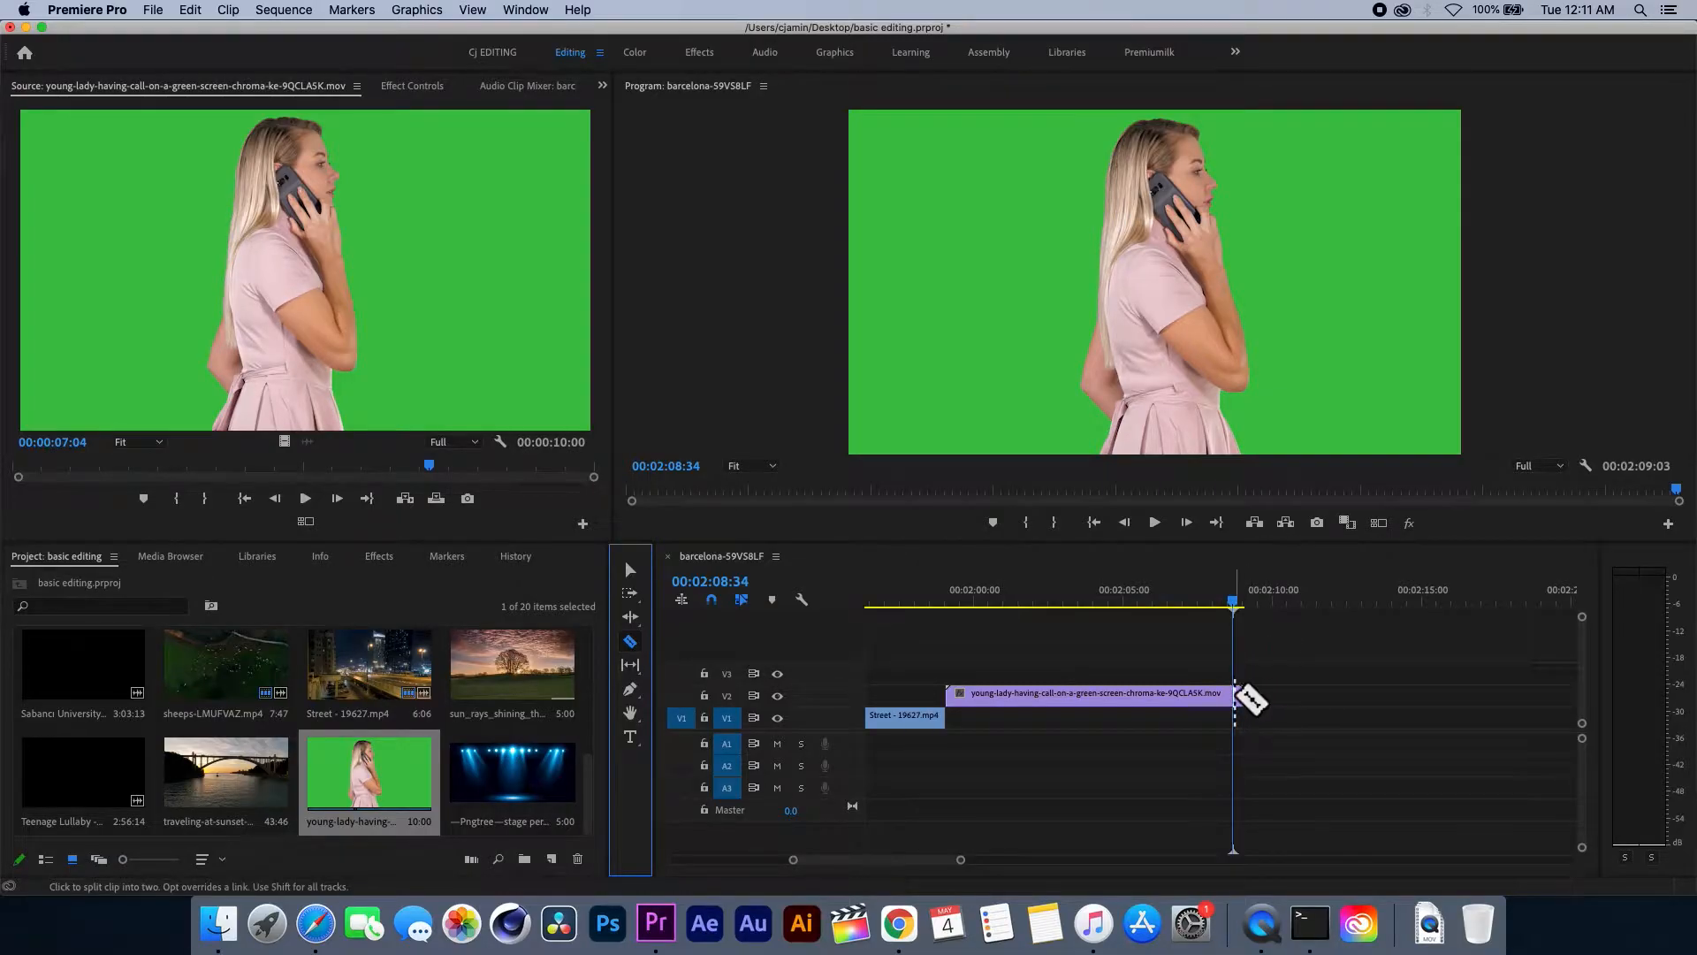
pyautogui.click(1234, 698)
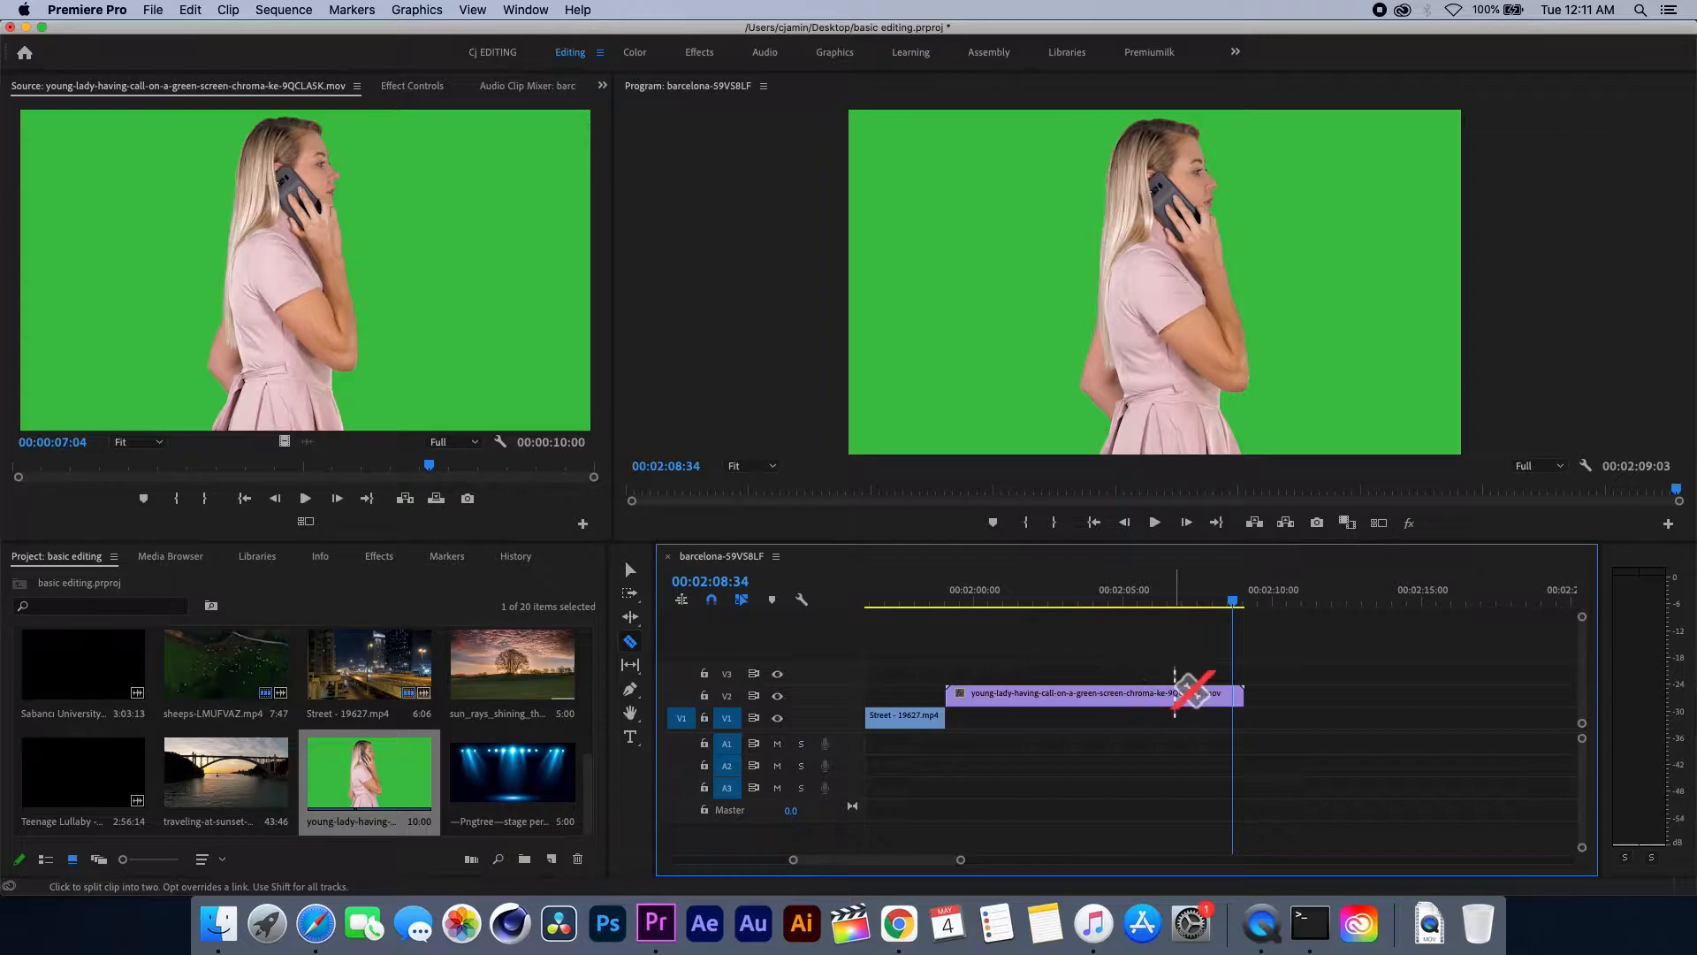
# - Delete the short leftover piece of the young-lady clip after the cut
pyautogui.moveTo(960, 859)
pyautogui.mouseDown()
pyautogui.moveTo(901, 856)
pyautogui.moveTo(937, 858)
pyautogui.mouseUp()
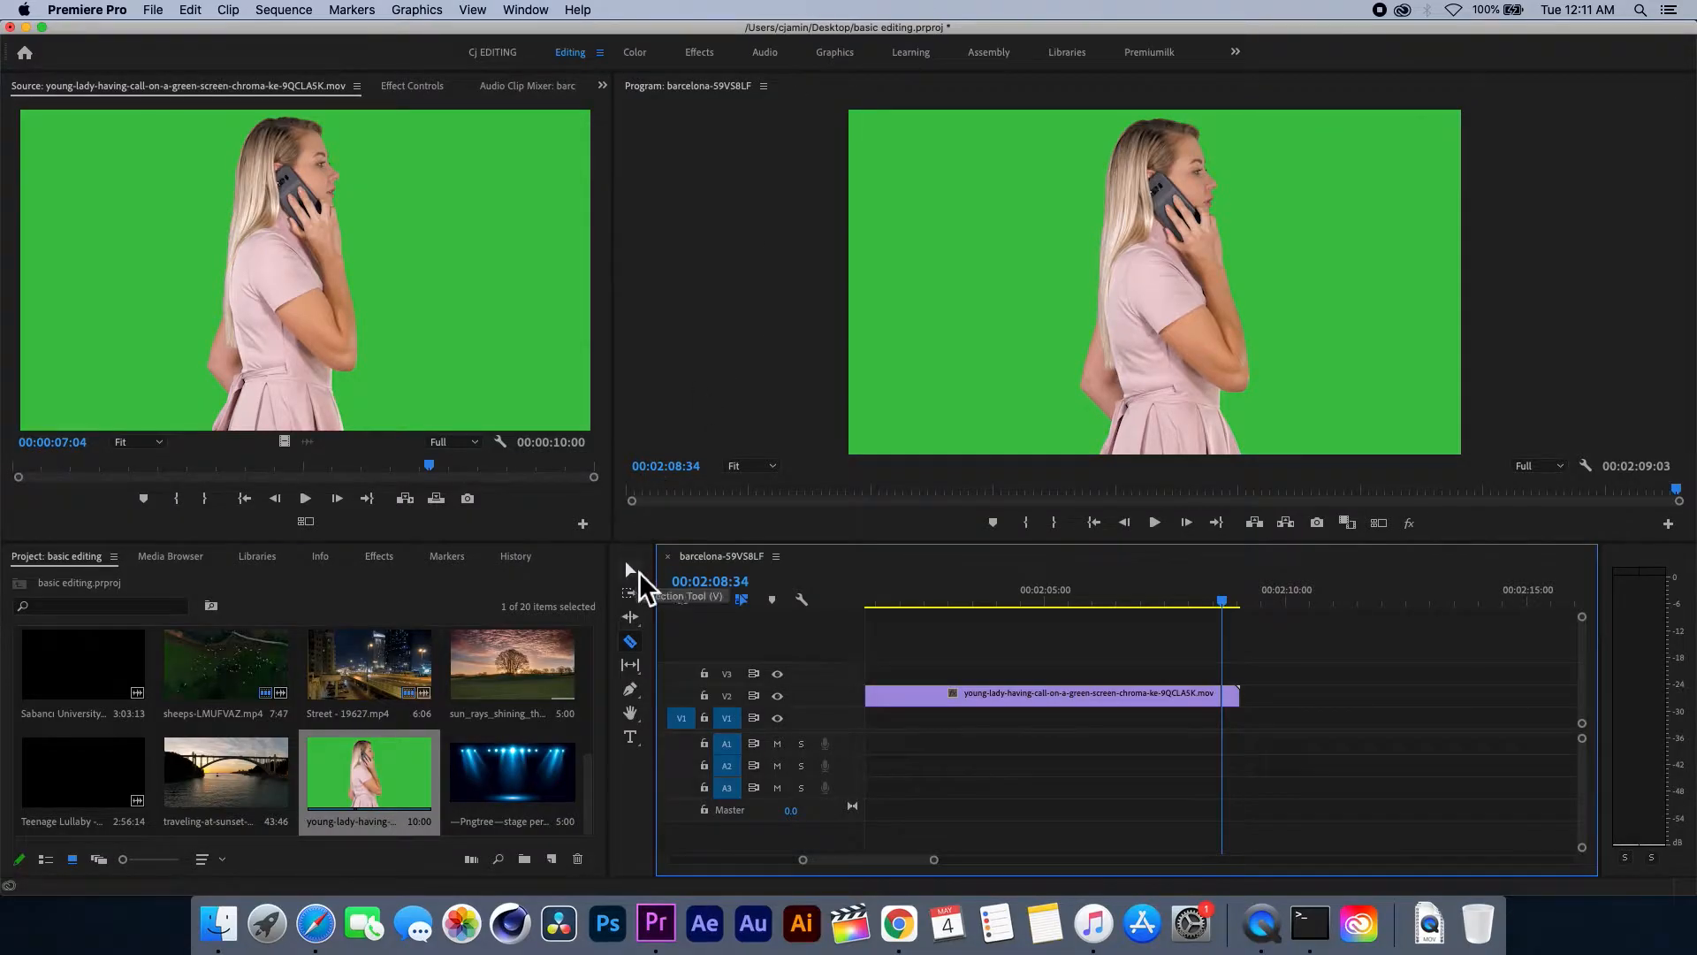
pyautogui.click(629, 575)
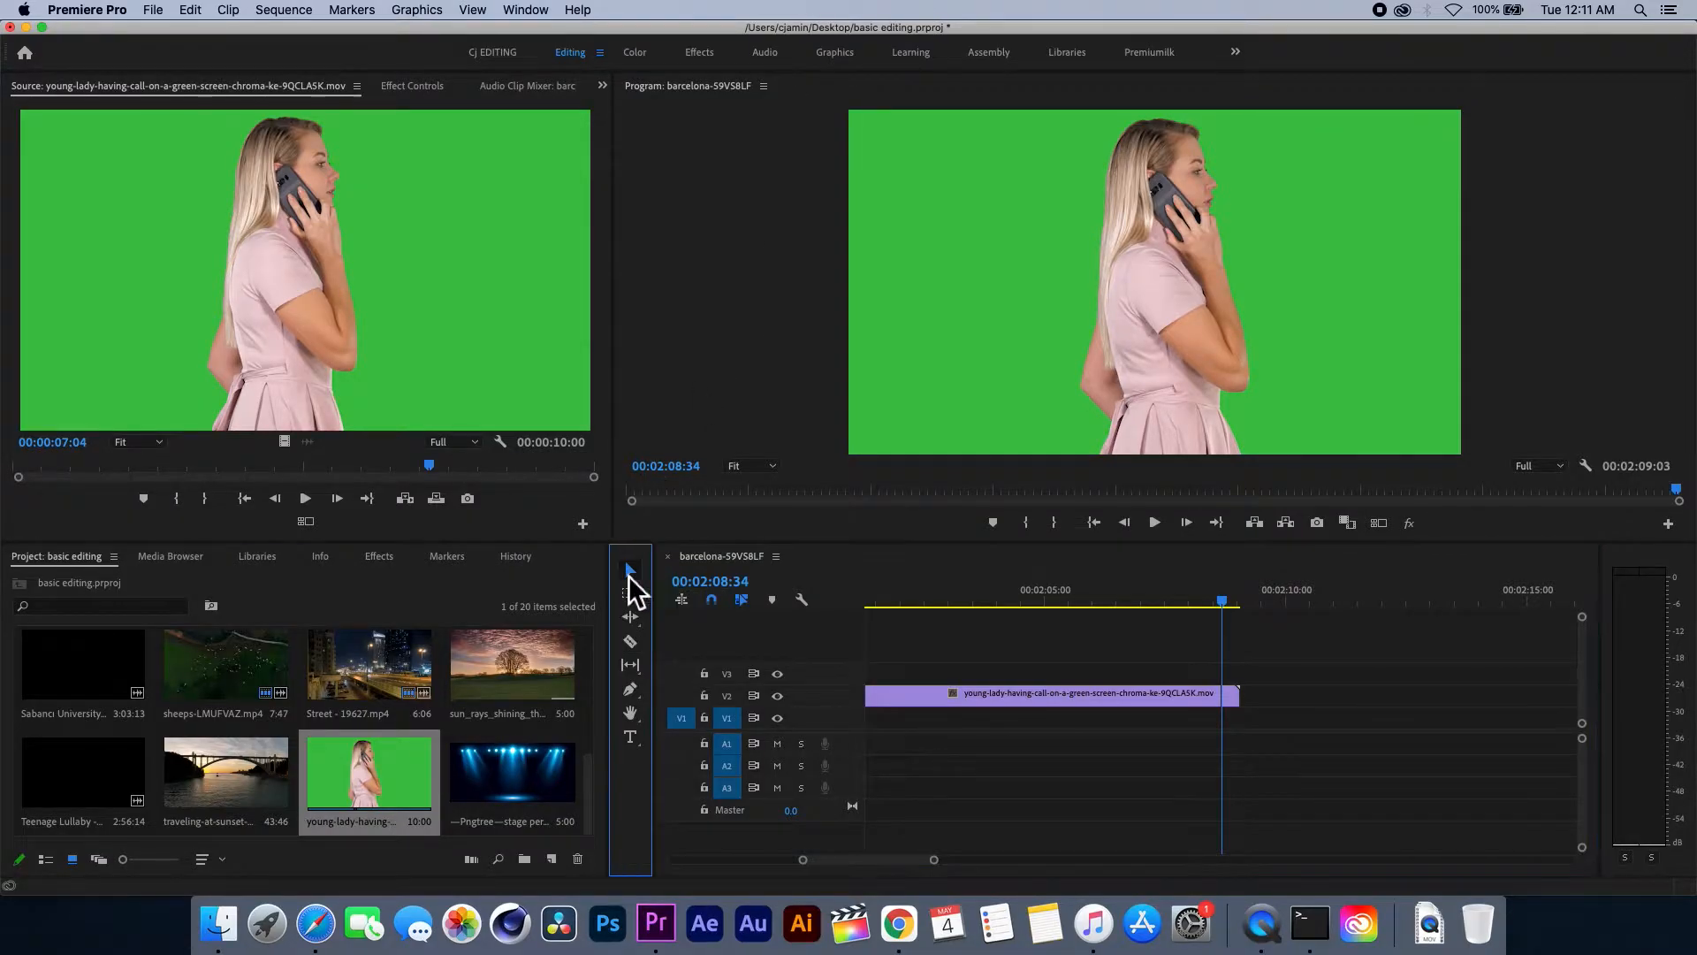
pyautogui.doubleClick(1239, 704)
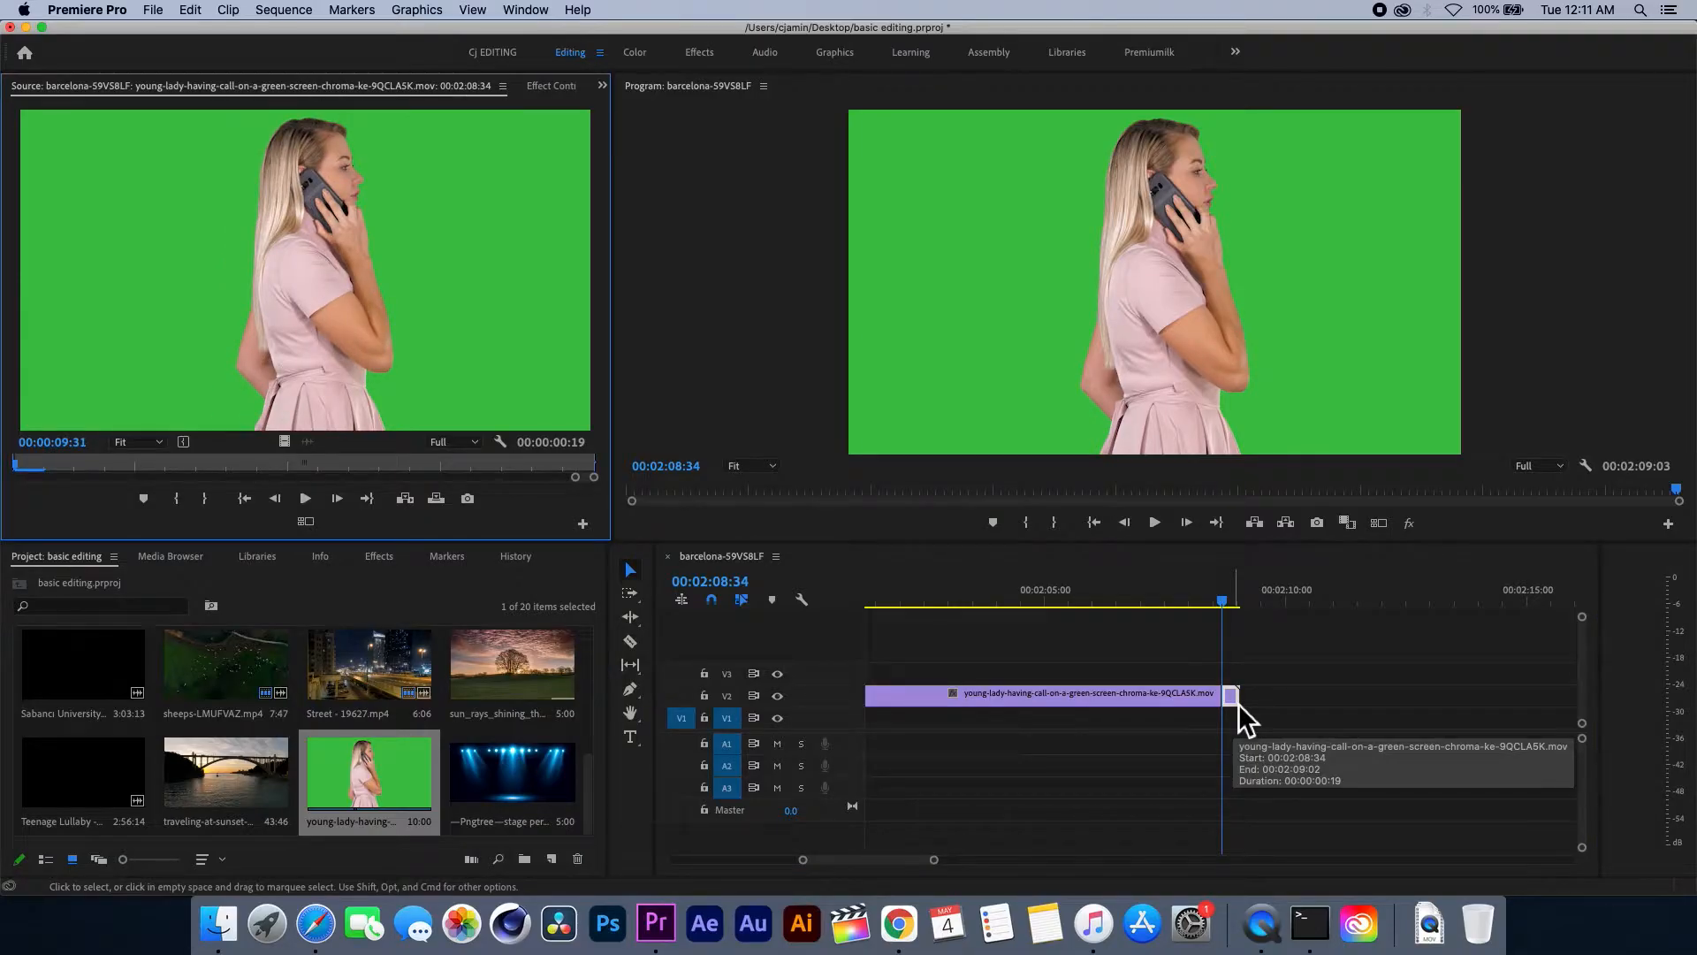
pyautogui.press('Delete')
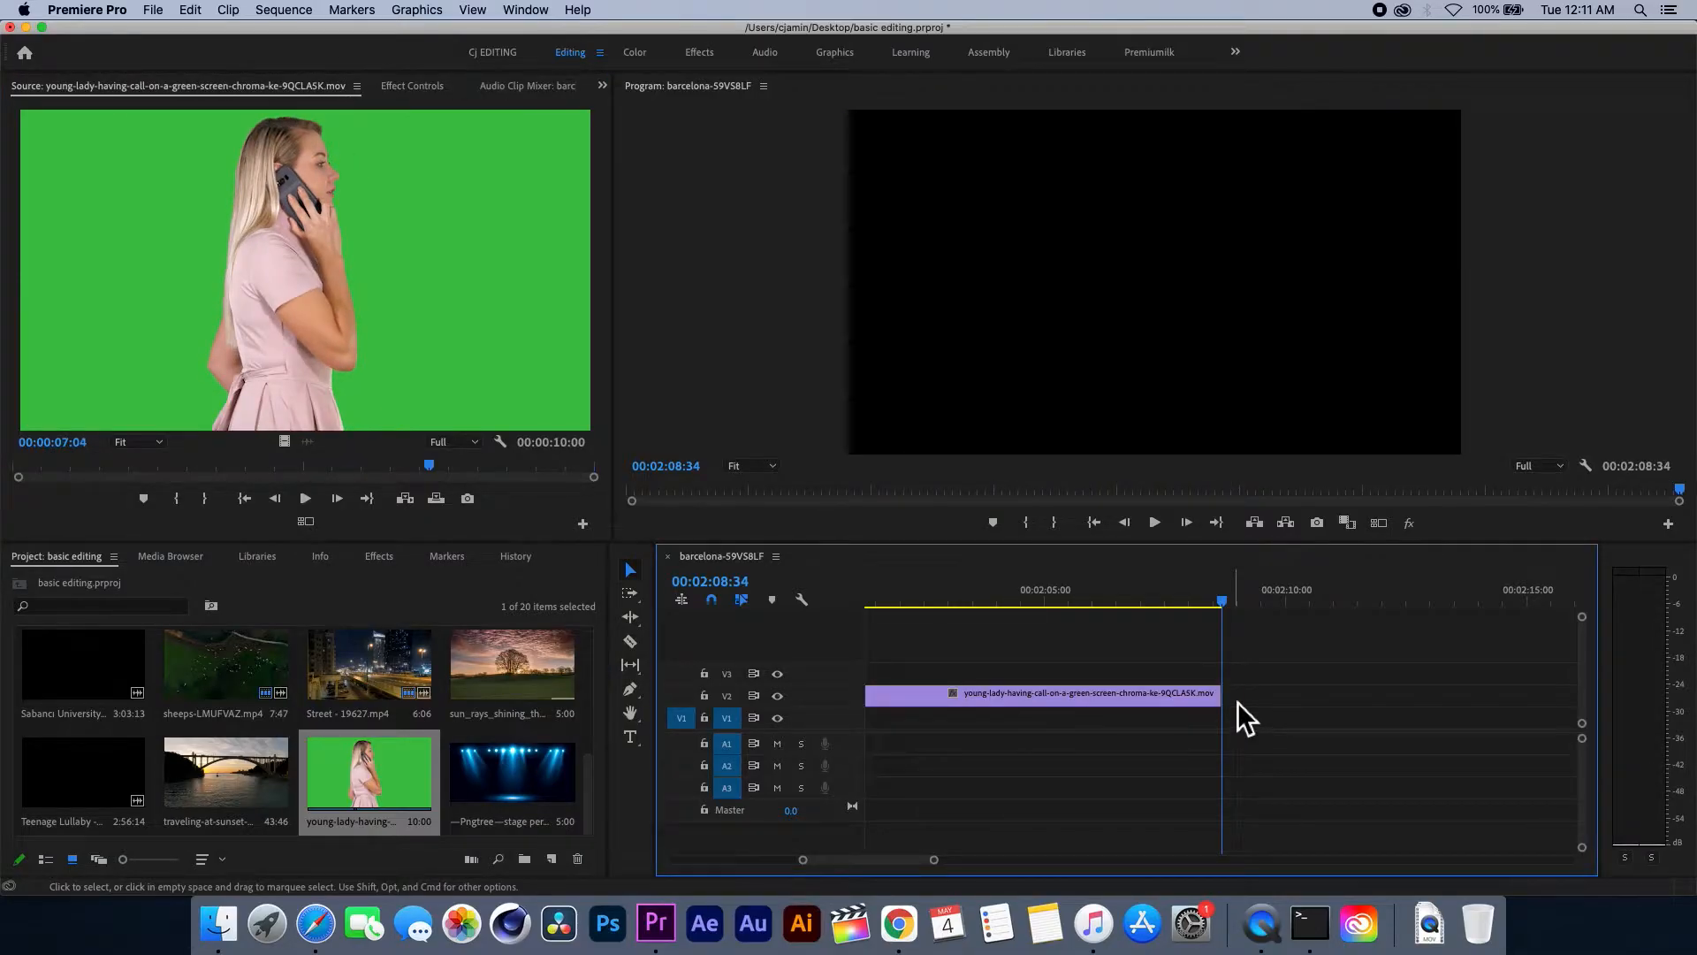
# - Extend the young-lady clip's end back to full length, and trim it to the playhead at 00:02:08:38
pyautogui.moveTo(1236, 698); pyautogui.dragTo(1241, 697)
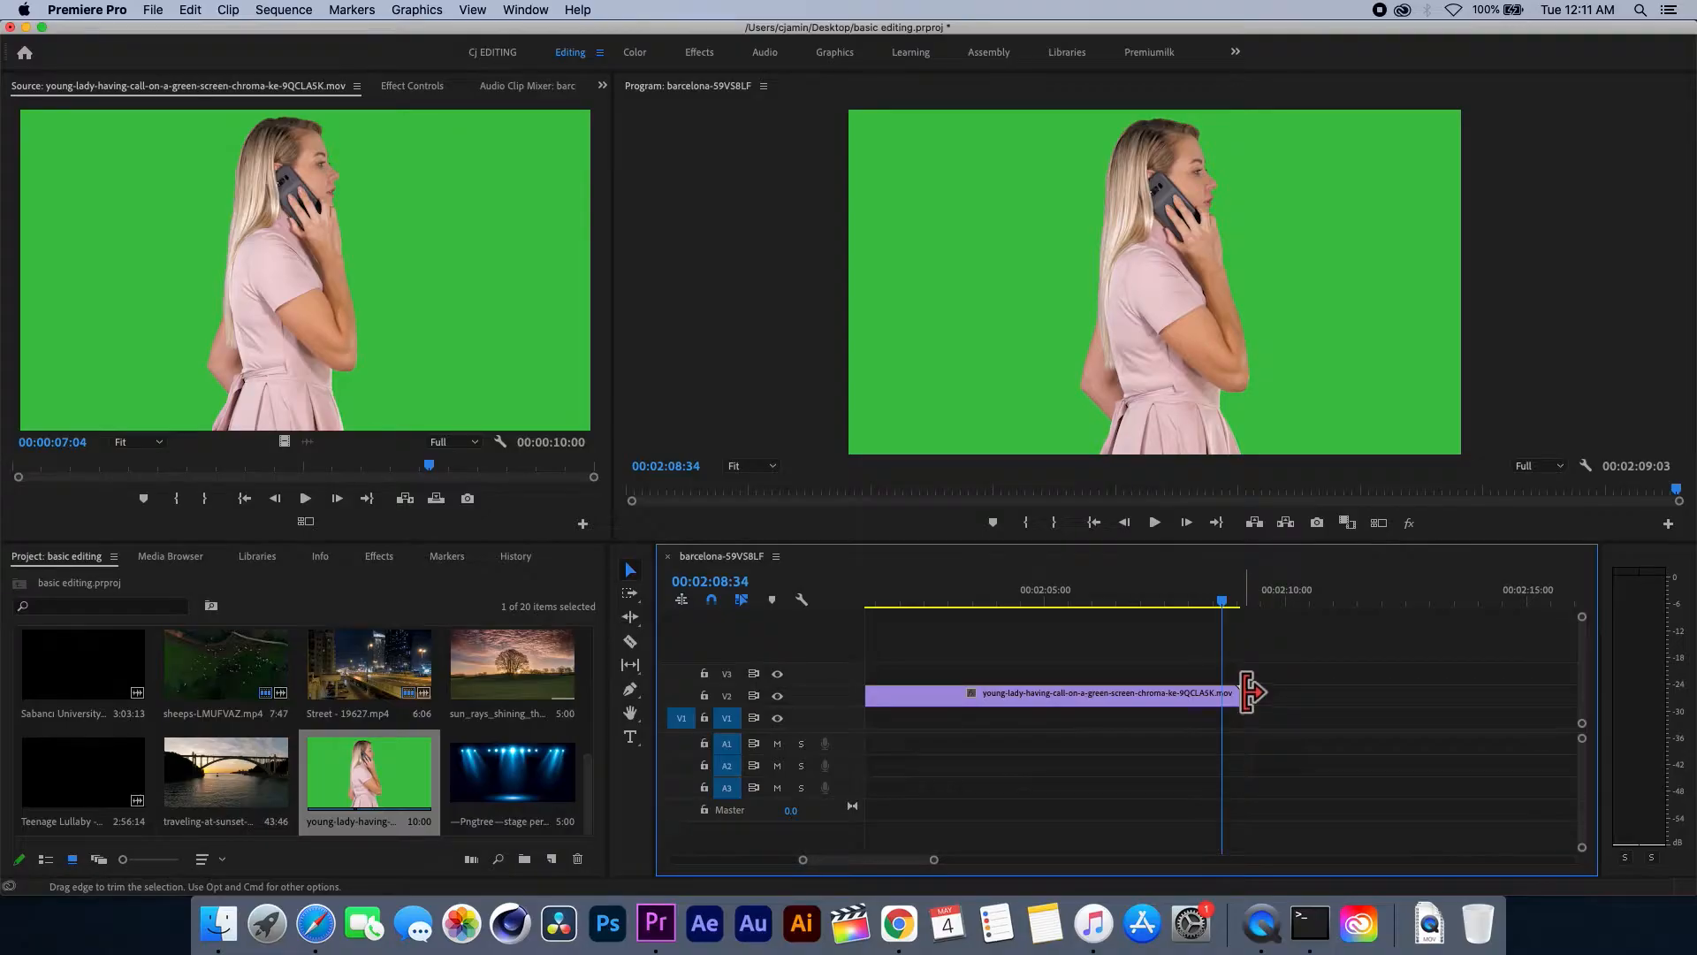
pyautogui.moveTo(1248, 692); pyautogui.dragTo(1239, 669)
pyautogui.moveTo(1239, 596); pyautogui.dragTo(1227, 597)
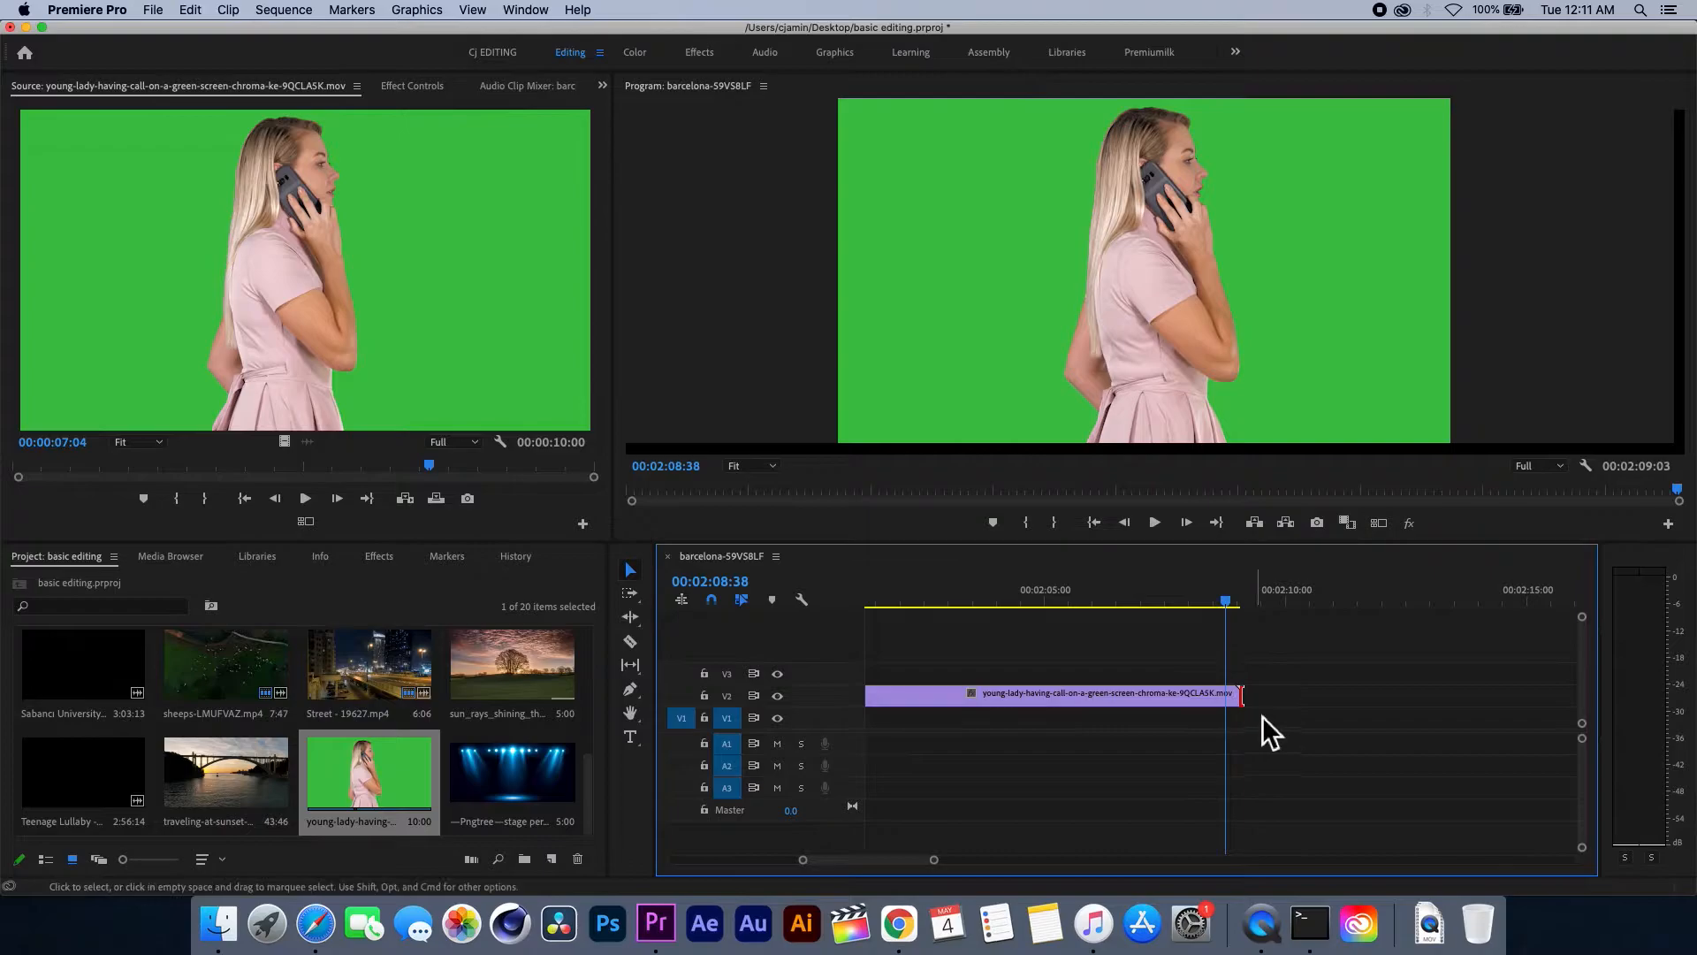
pyautogui.moveTo(1241, 696); pyautogui.dragTo(1226, 697)
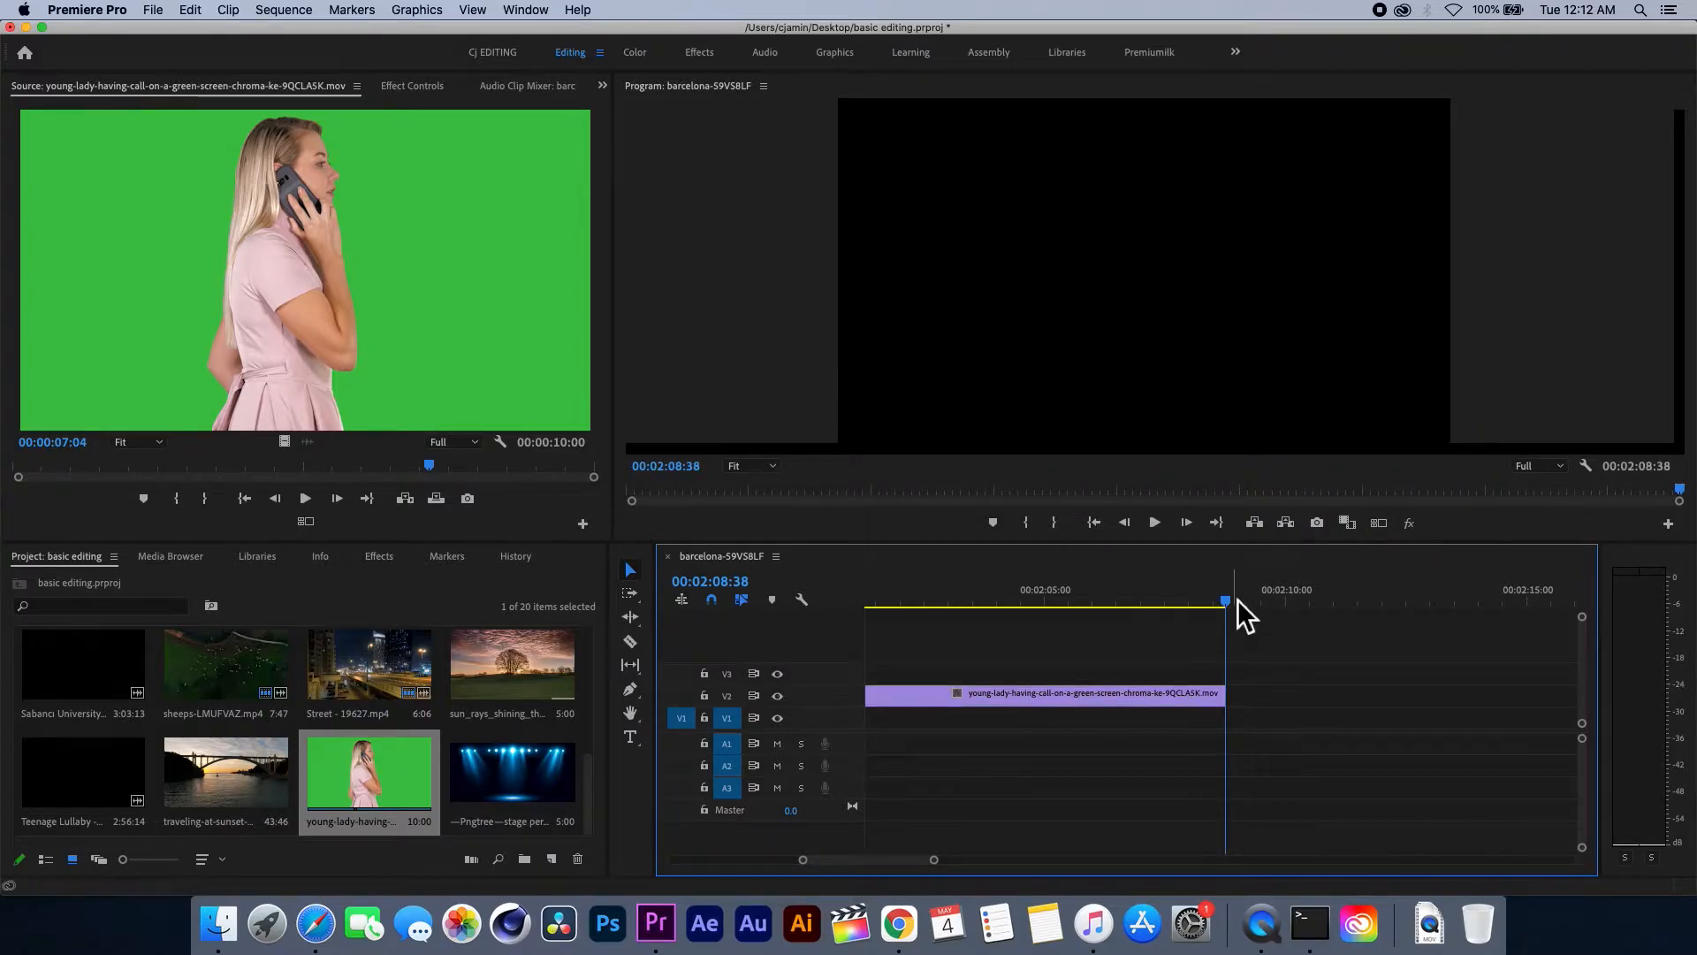
# - Load the director-is-holding-a-movie green-screen clip into the Source Monitor and scrub it to 00;24;06;01
pyautogui.moveTo(934, 859); pyautogui.dragTo(1281, 861)
pyautogui.moveTo(592, 767); pyautogui.dragTo(587, 804)
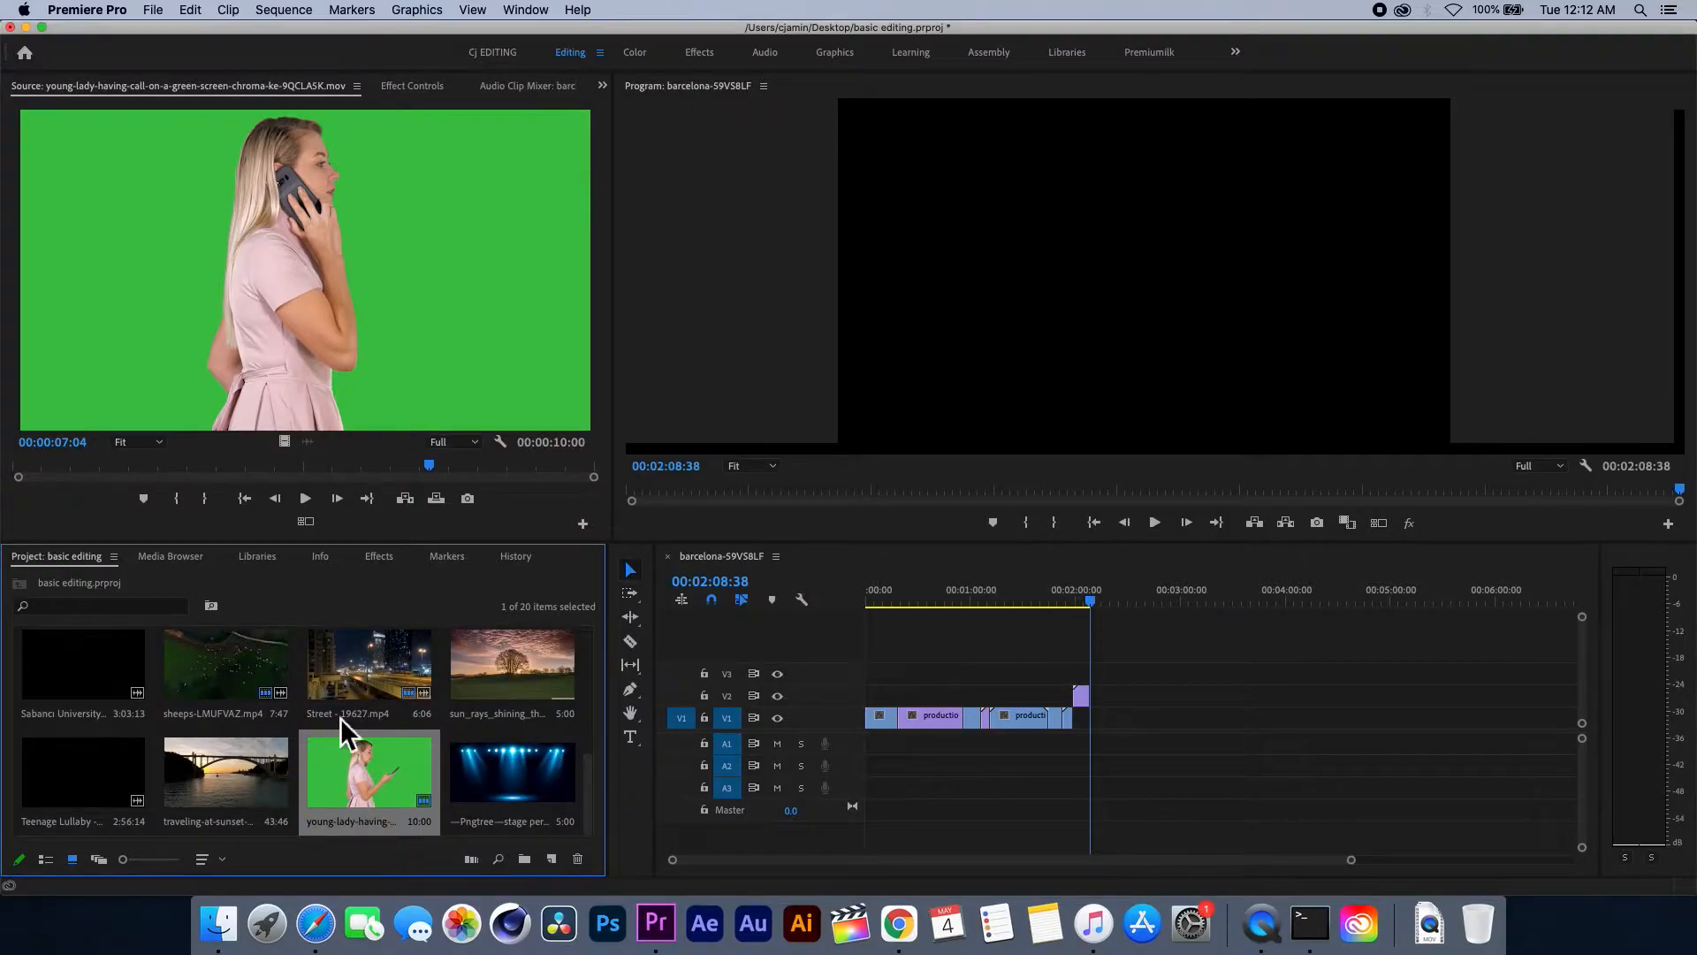
pyautogui.moveTo(589, 769); pyautogui.dragTo(591, 677)
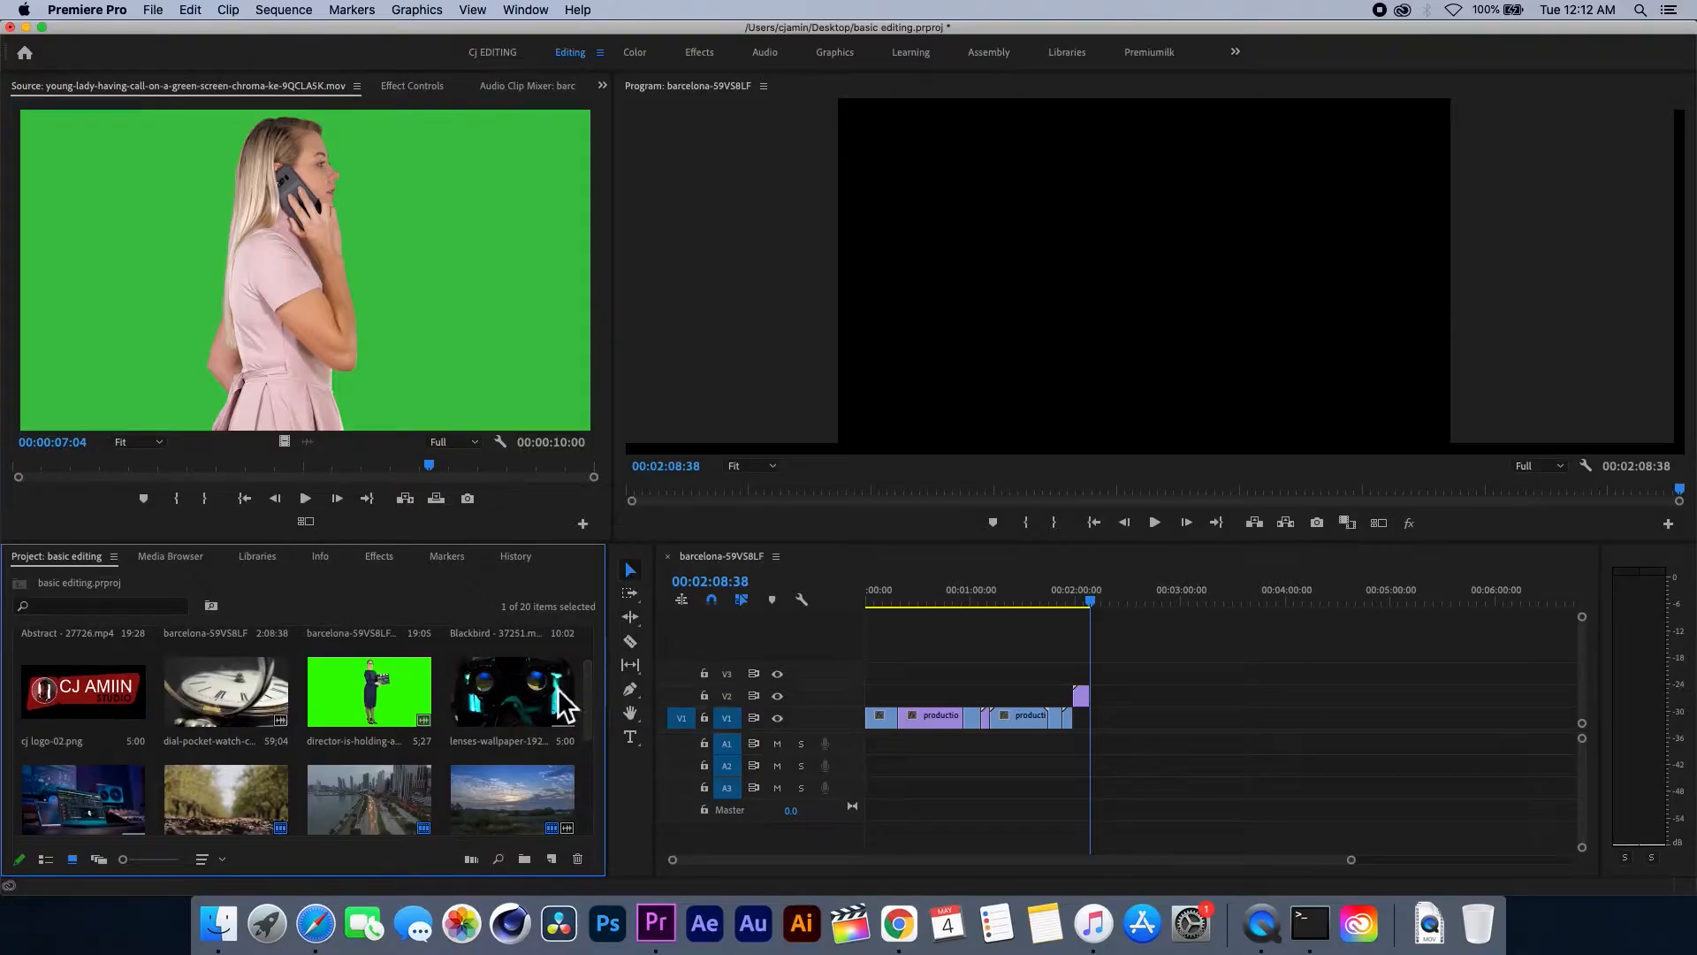
pyautogui.click(343, 696)
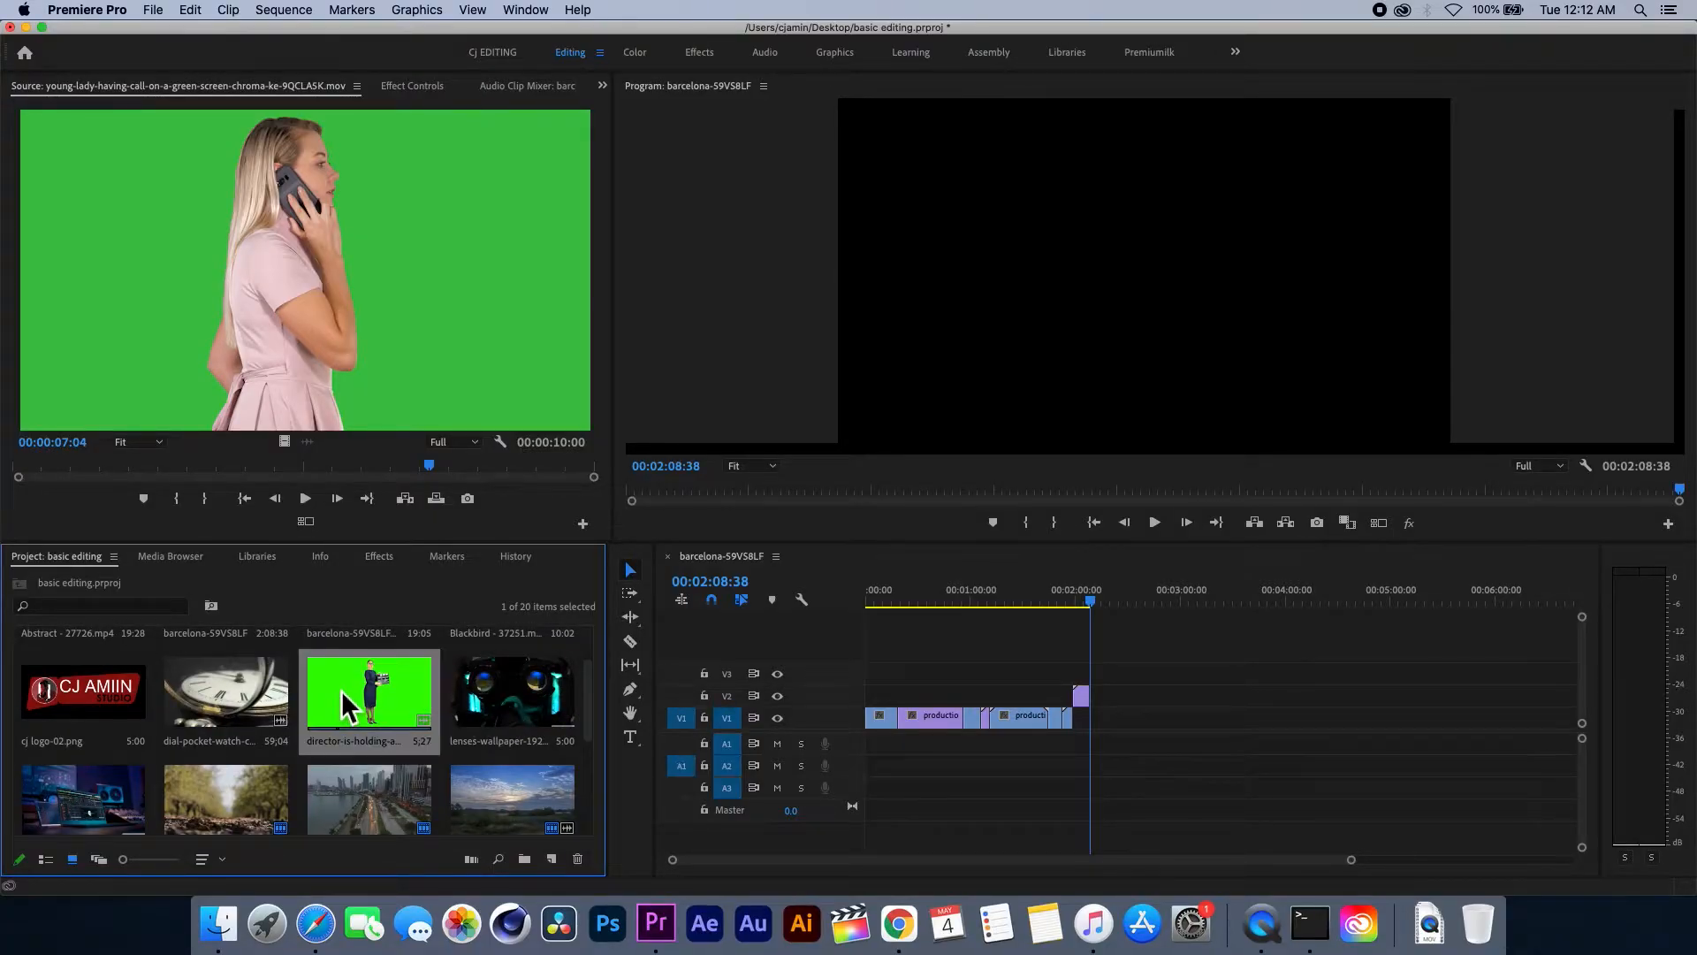
pyautogui.moveTo(343, 692)
pyautogui.mouseDown()
pyautogui.moveTo(889, 677)
pyautogui.moveTo(364, 693)
pyautogui.mouseUp()
pyautogui.doubleClick(363, 691)
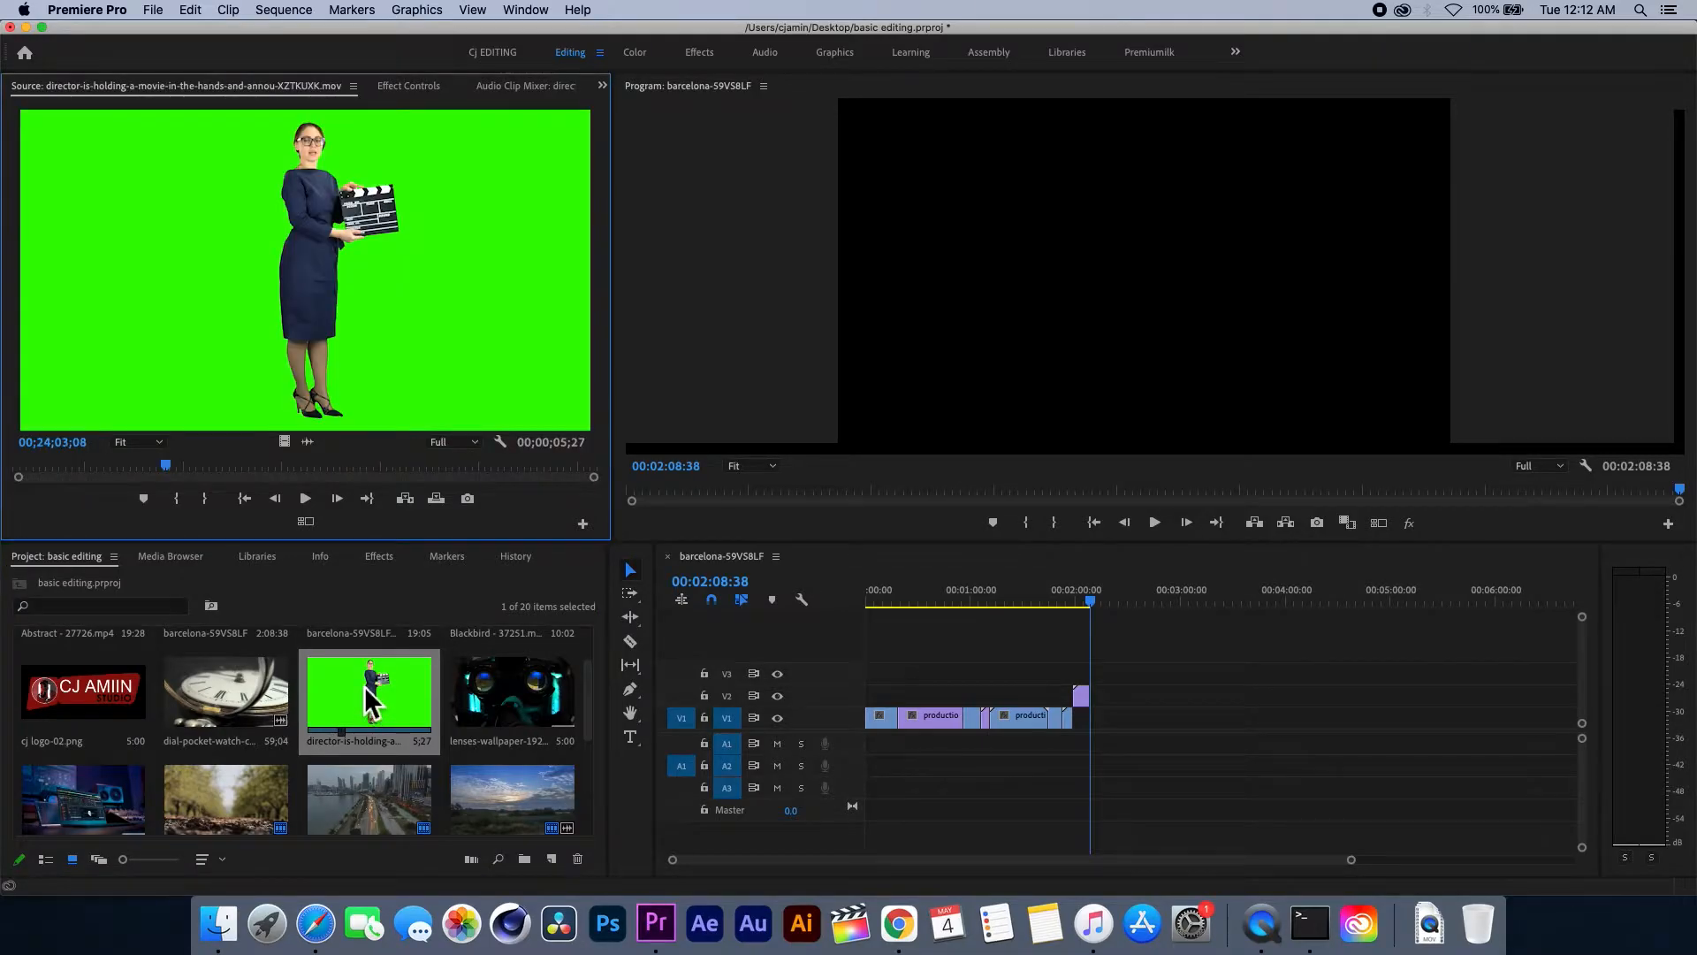
pyautogui.click(368, 688)
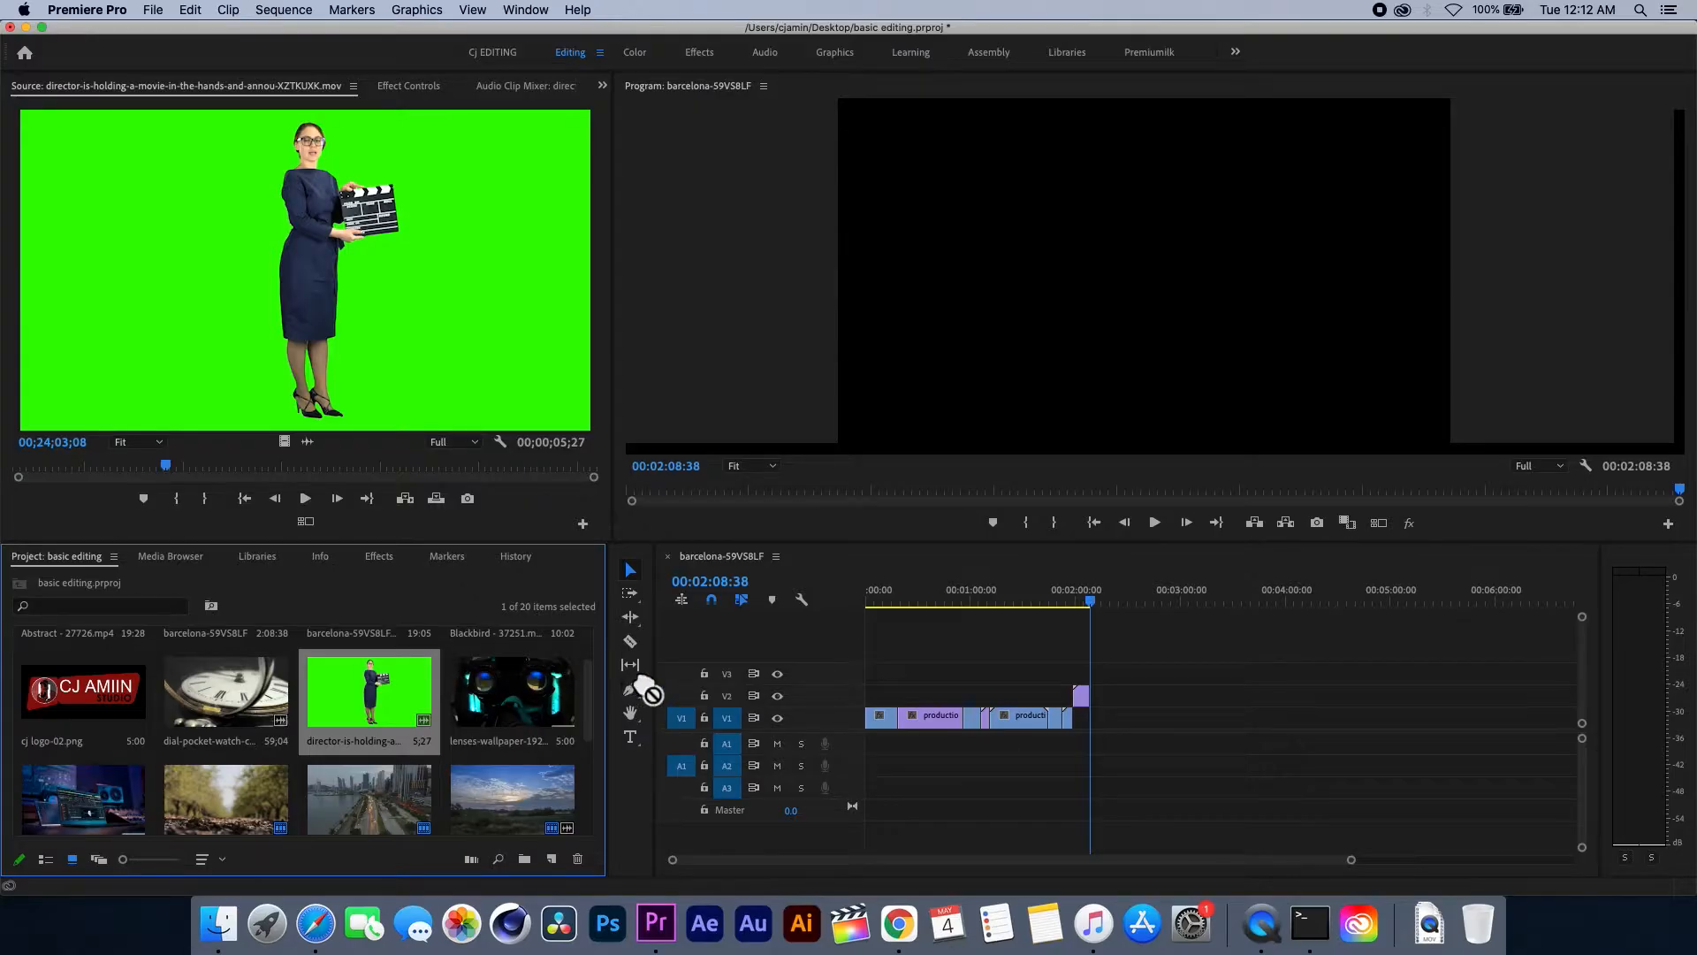
pyautogui.doubleClick(336, 686)
pyautogui.moveTo(171, 465); pyautogui.dragTo(435, 495)
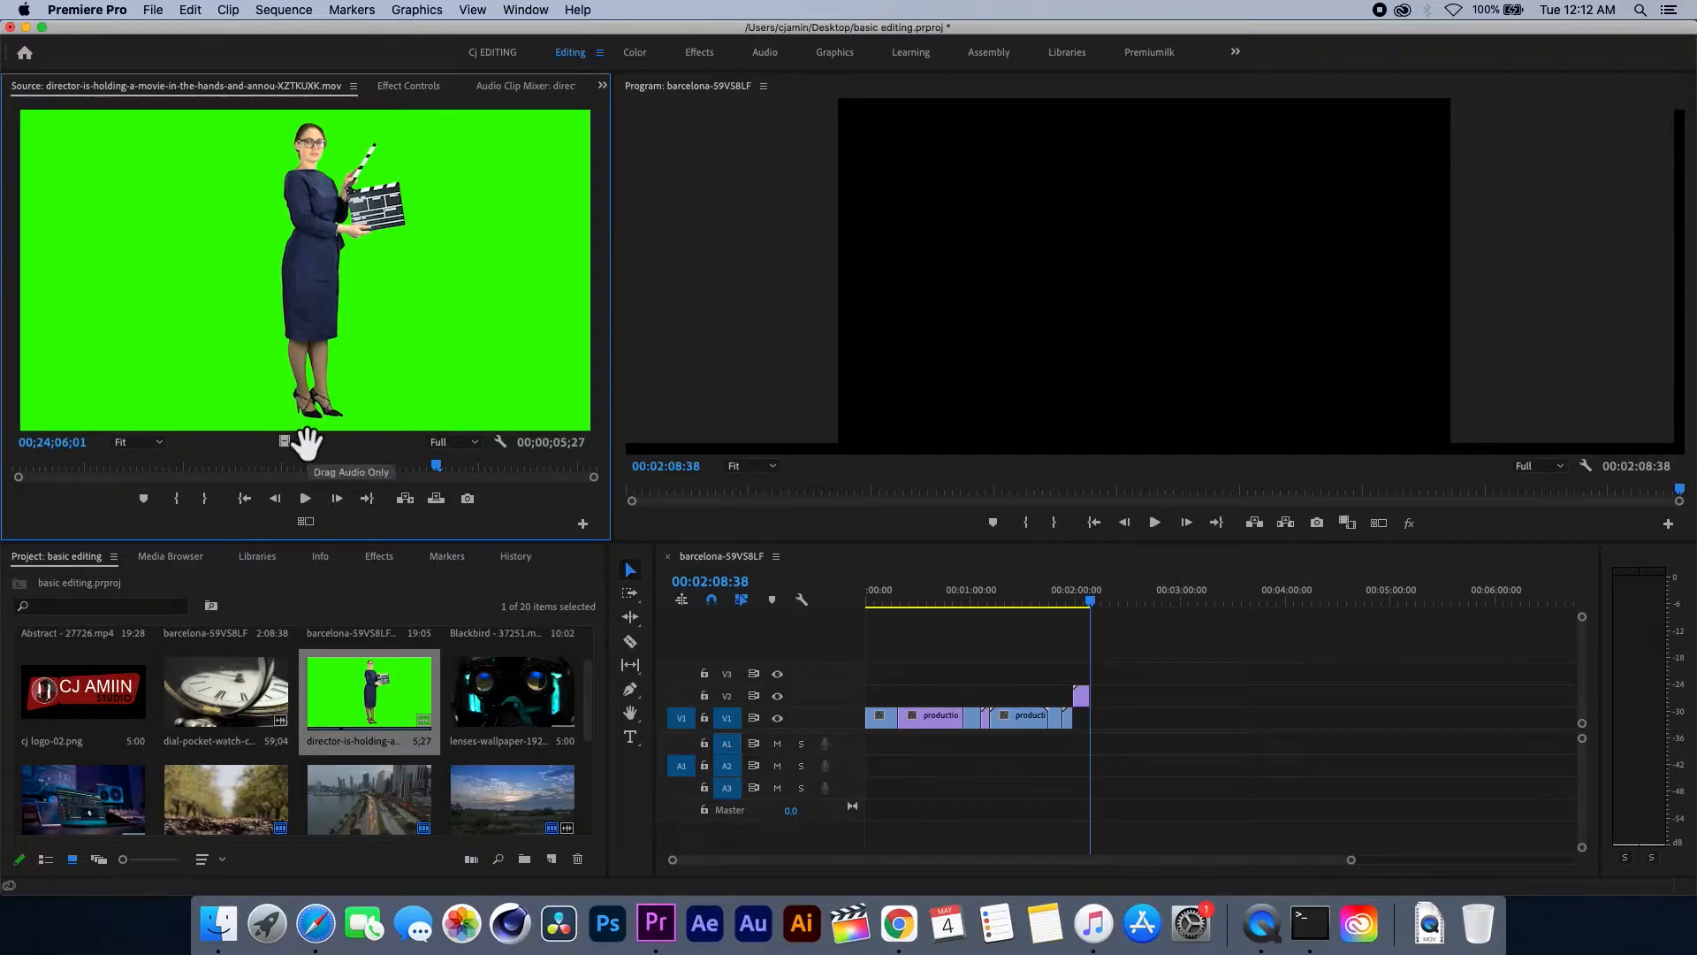
# - Place only the director clip's audio on A2 at 00:01:59:03, and ripple delete it from the sequence
pyautogui.moveTo(306, 441); pyautogui.dragTo(1071, 758)
pyautogui.doubleClick(1076, 765)
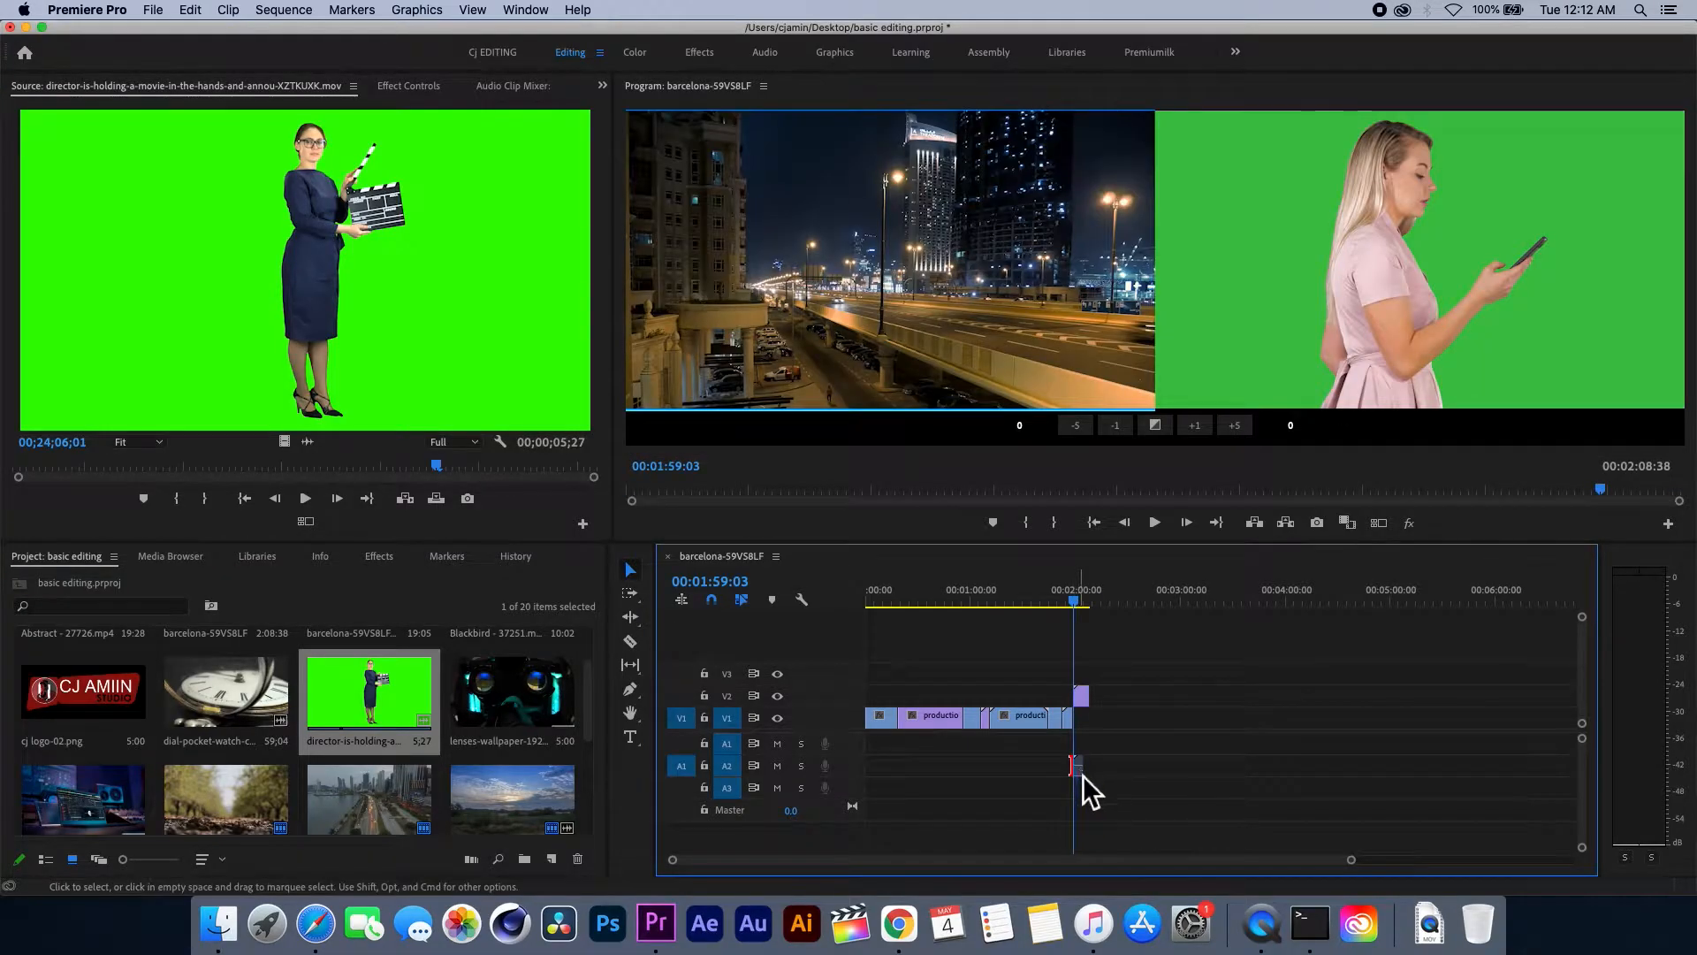
pyautogui.click(1082, 775)
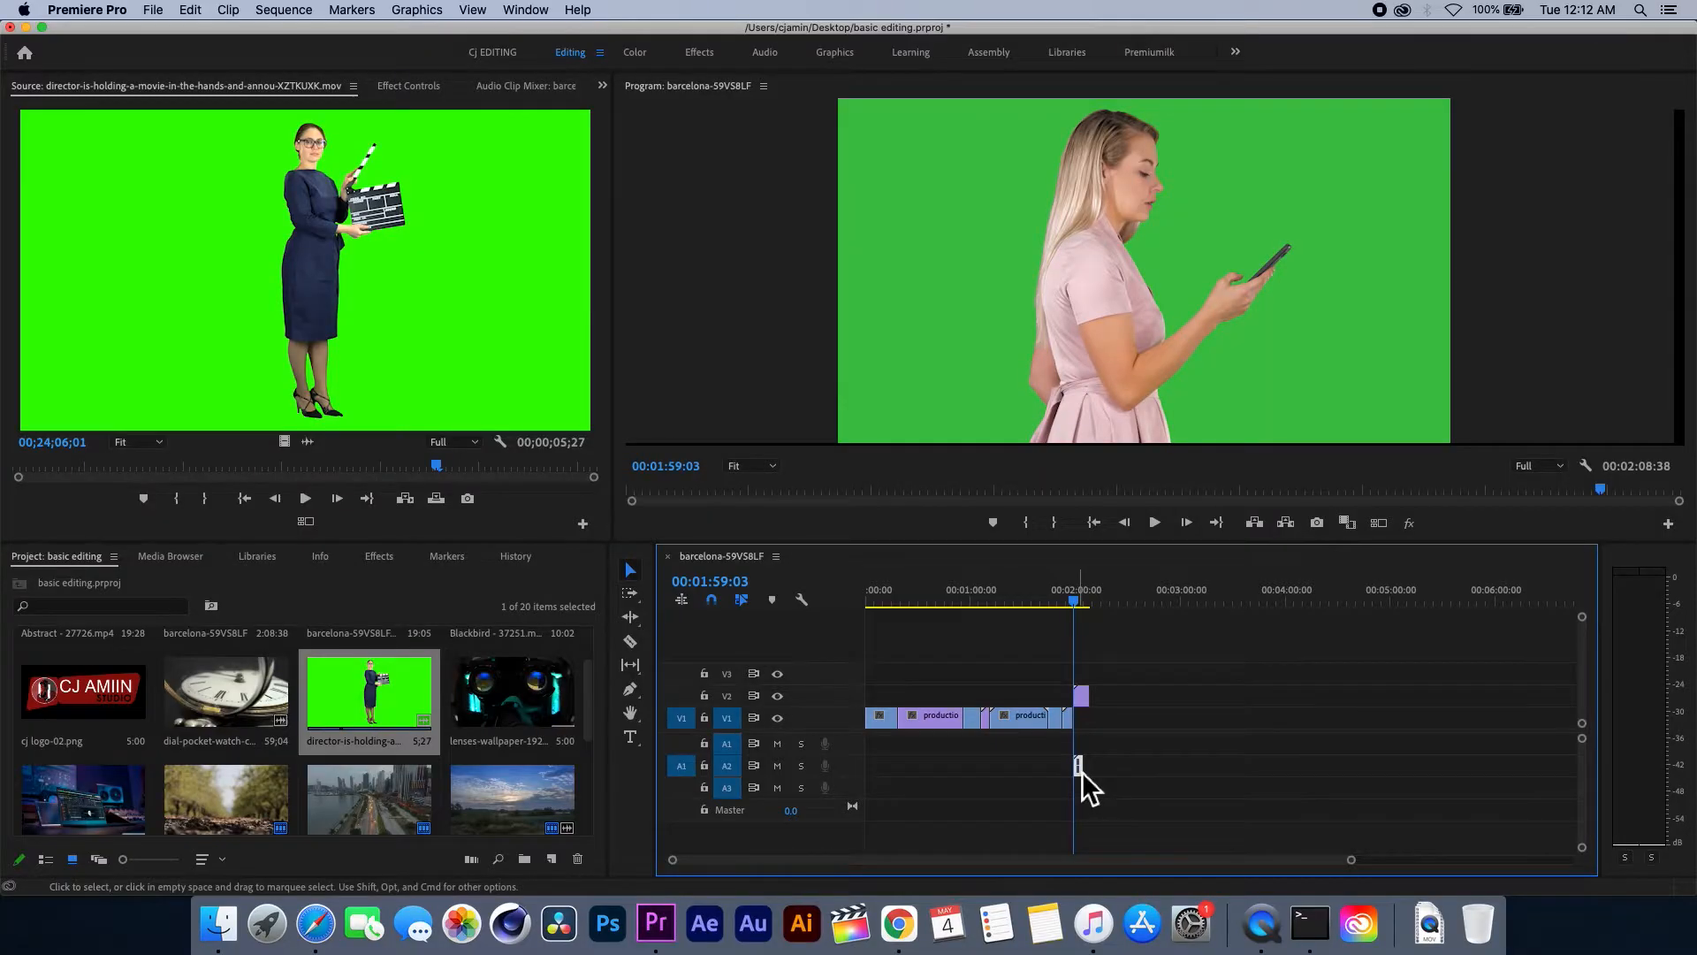
pyautogui.rightClick(1082, 772)
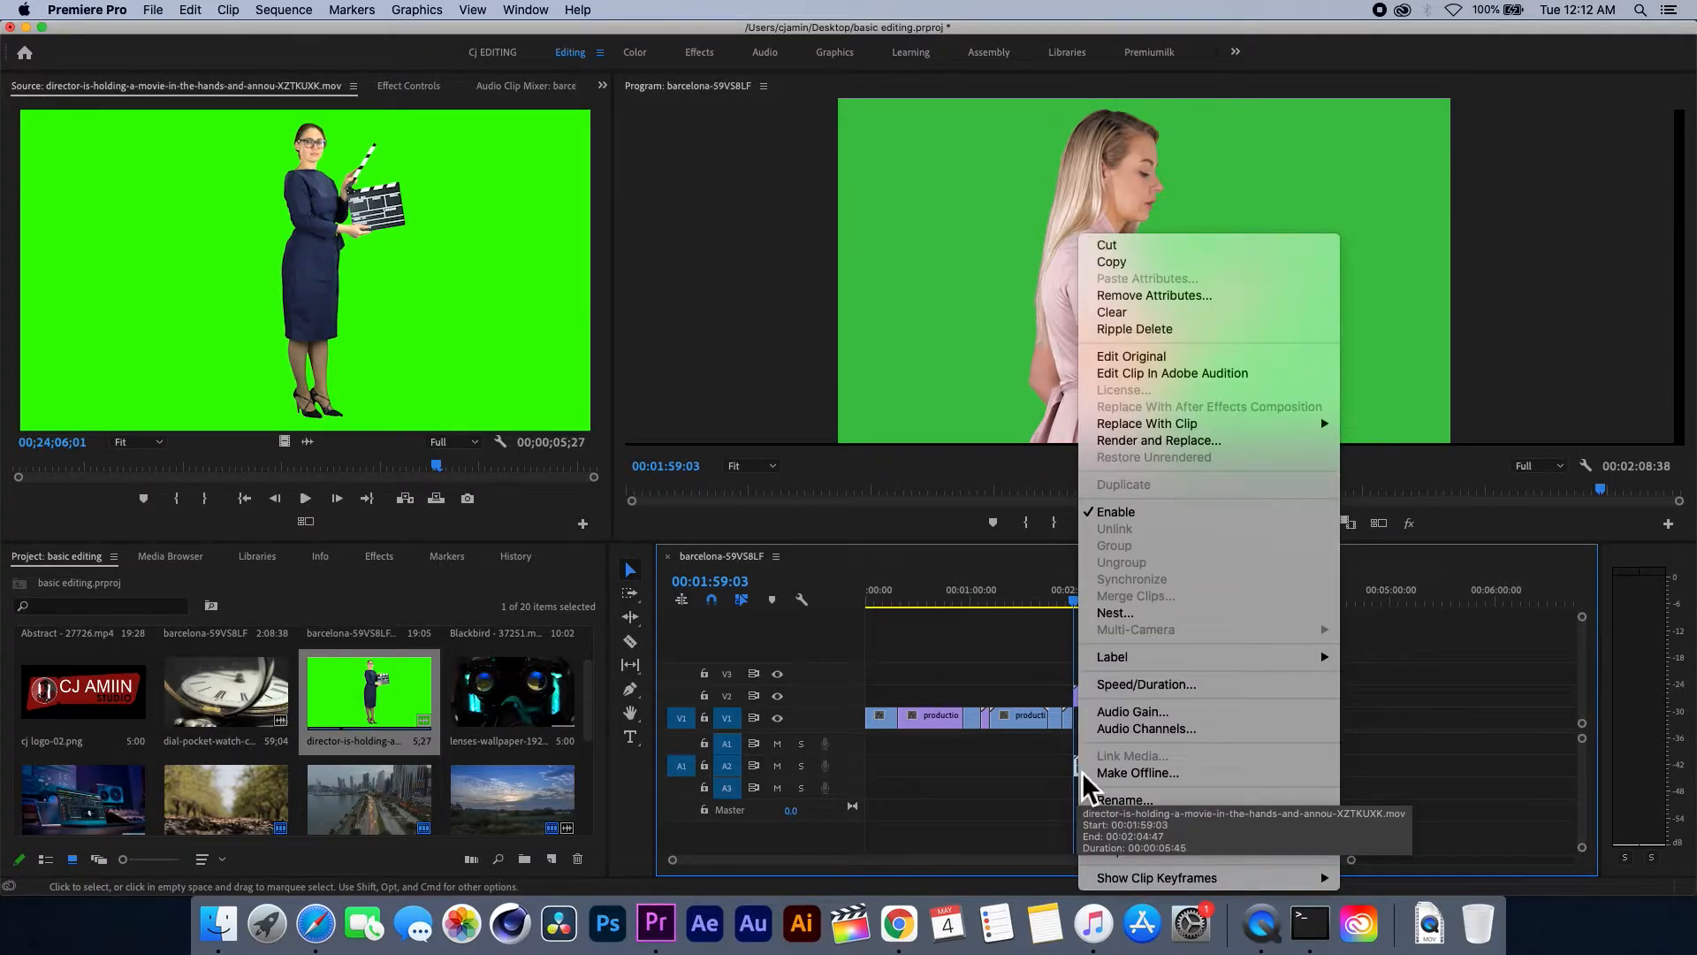
pyautogui.click(1133, 331)
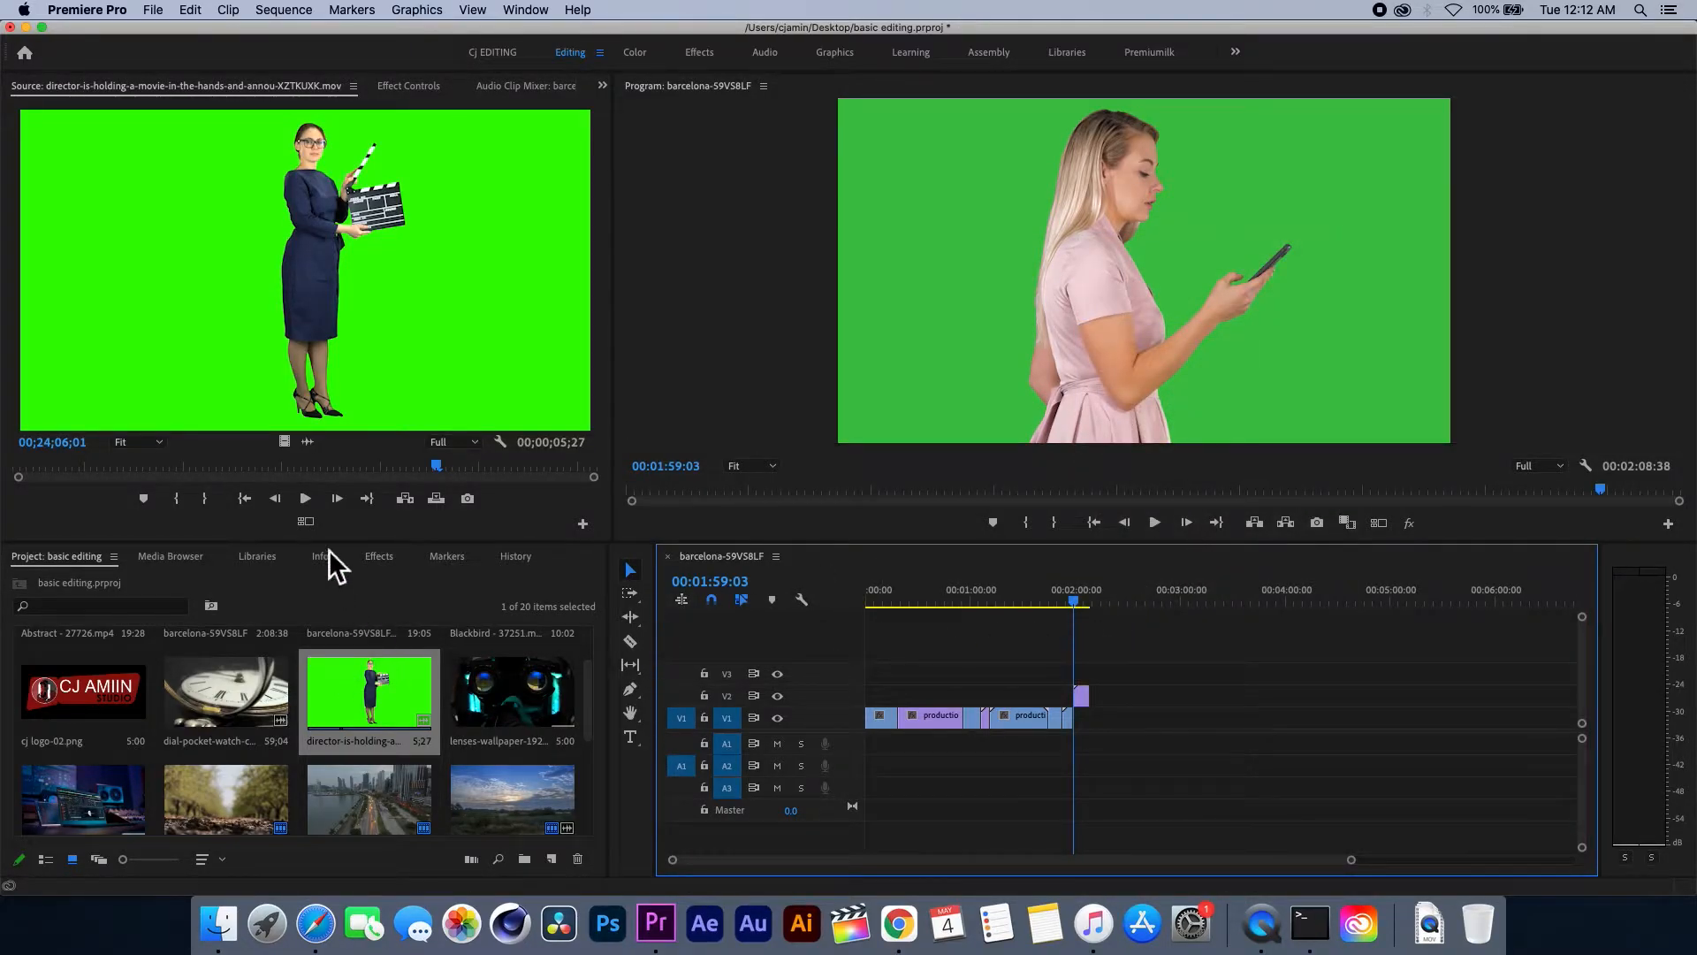
# - Add the director clip with its video and audio right after the young-lady clip, video on V3, and move the playhead to 00:02:09:42
pyautogui.click(351, 698)
pyautogui.moveTo(351, 699); pyautogui.dragTo(1095, 676)
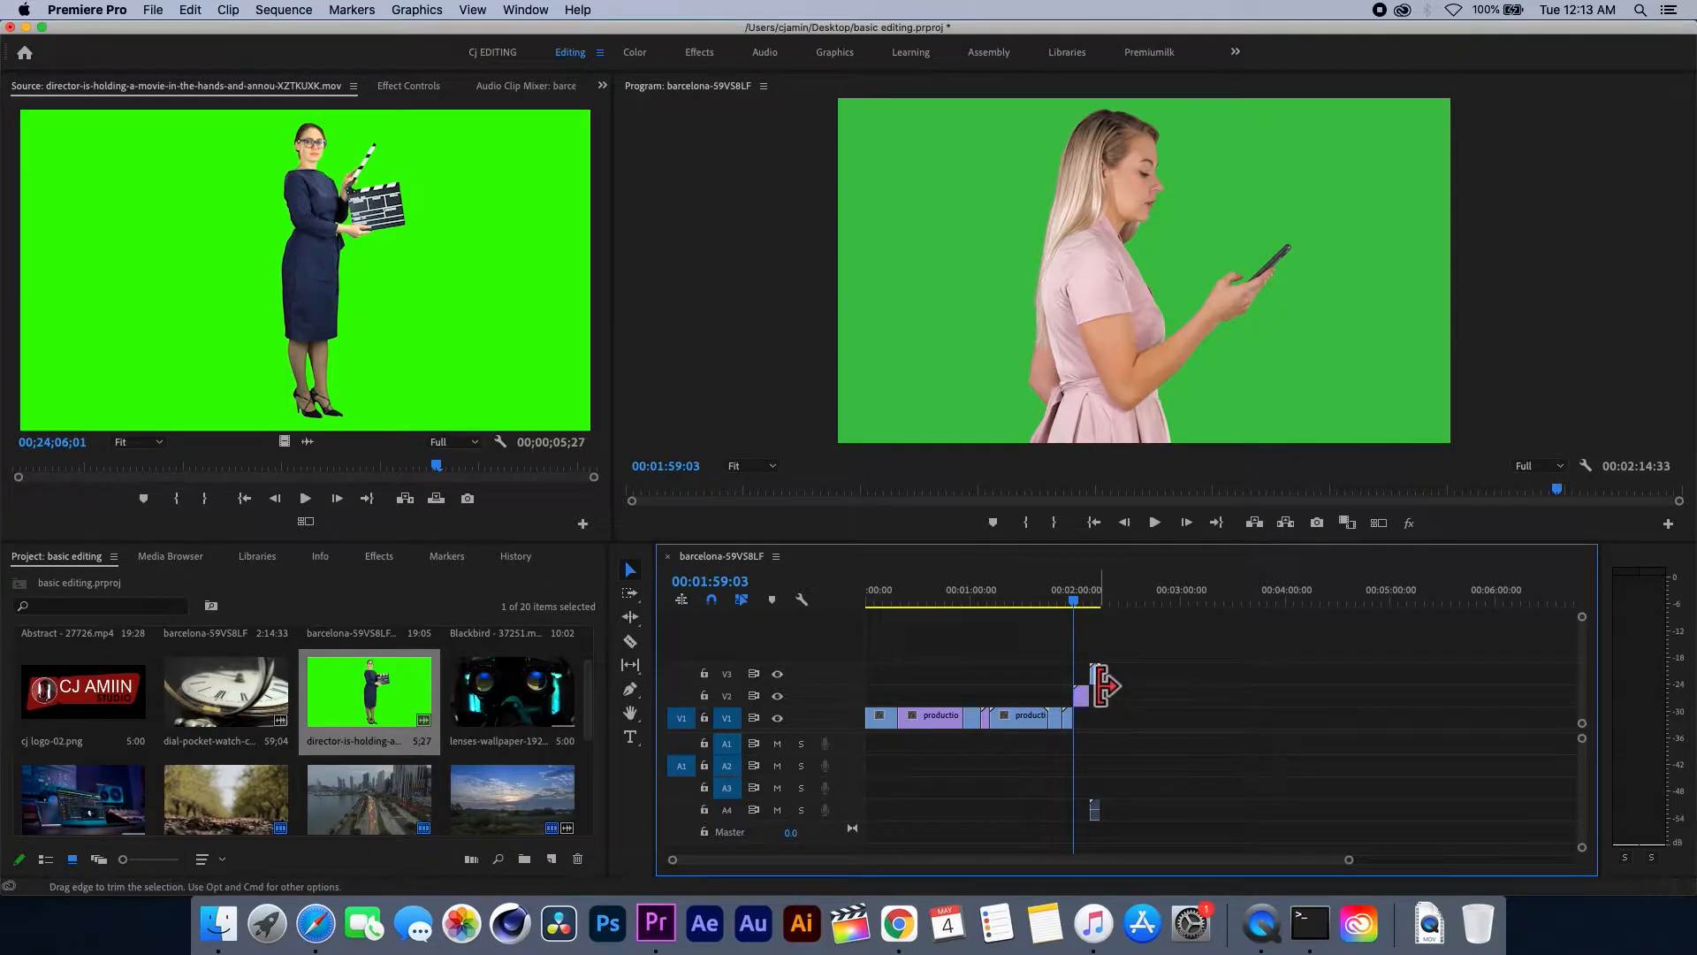
pyautogui.click(1087, 603)
pyautogui.moveTo(1095, 619); pyautogui.dragTo(1099, 629)
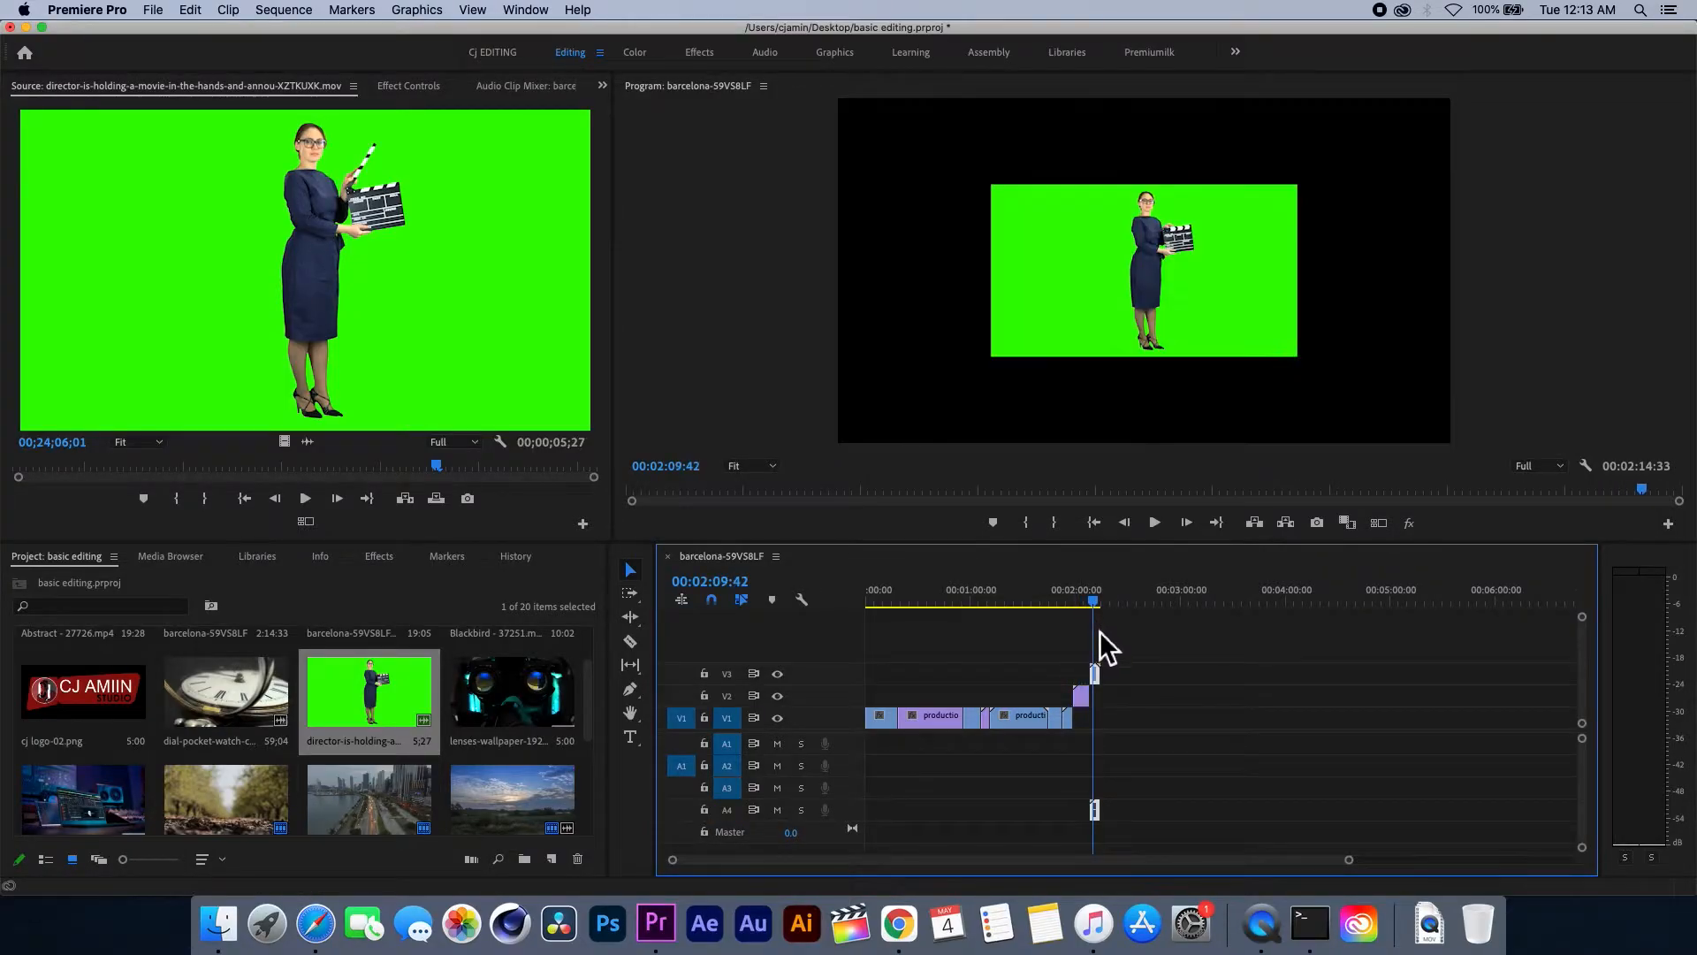
# - Fit the director clip on V3 to the sequence's frame size, and undo the change
pyautogui.rightClick(1100, 684)
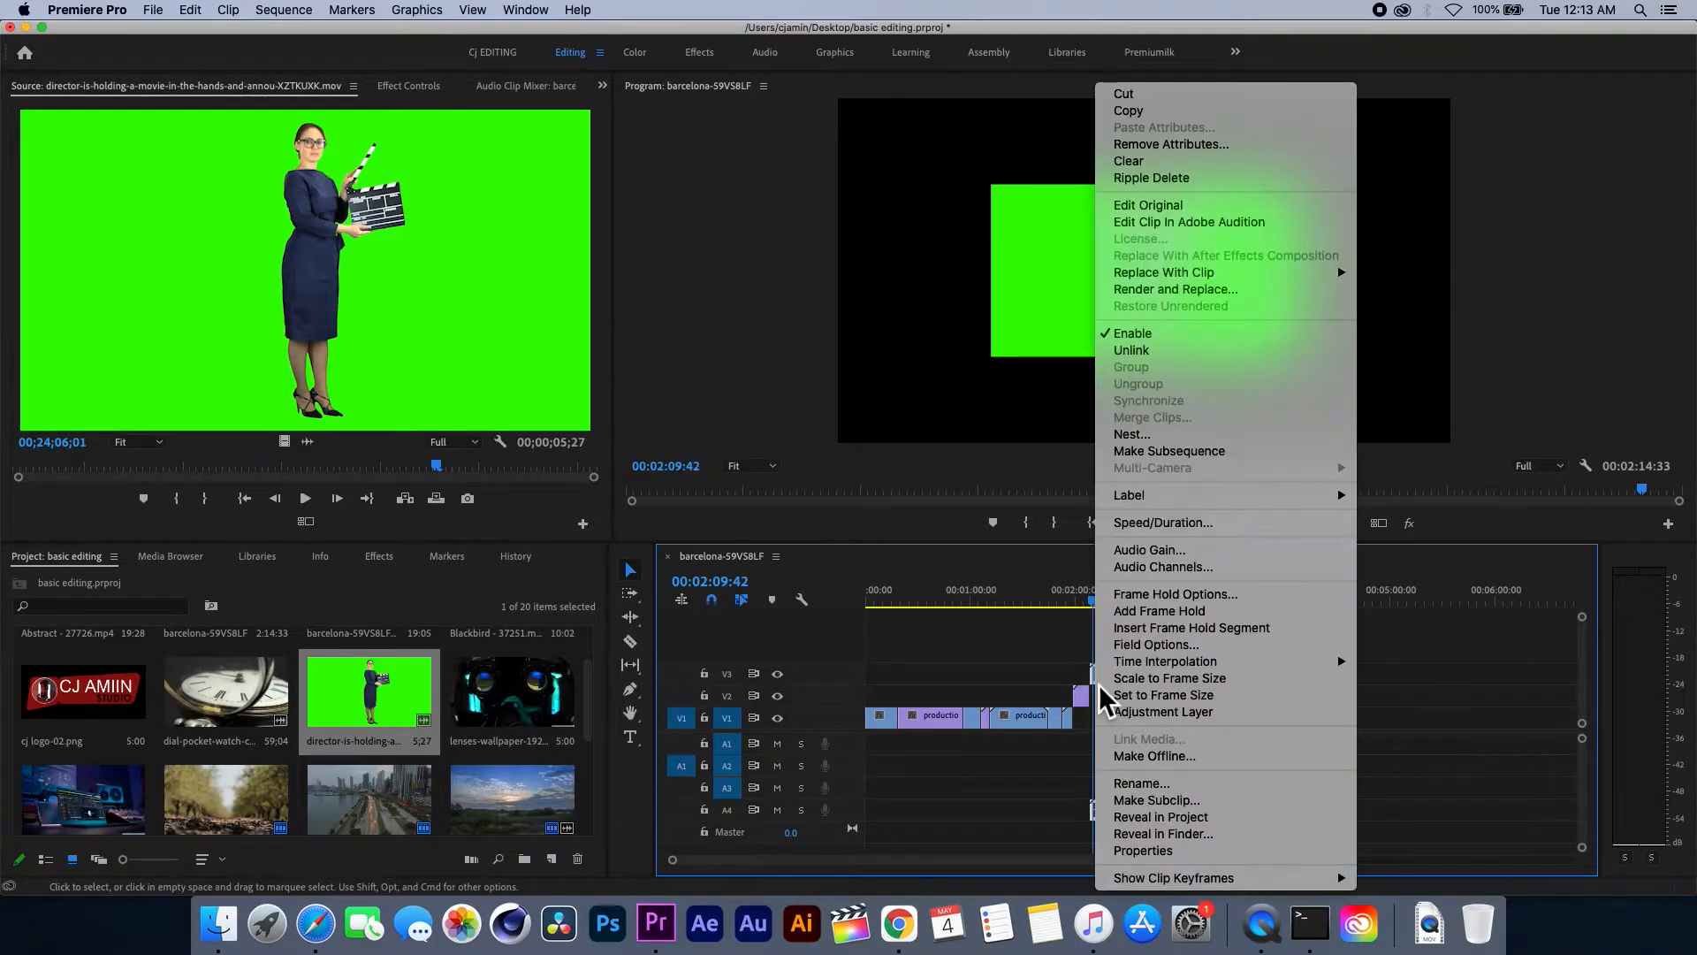
pyautogui.press('Escape')
pyautogui.rightClick(1100, 682)
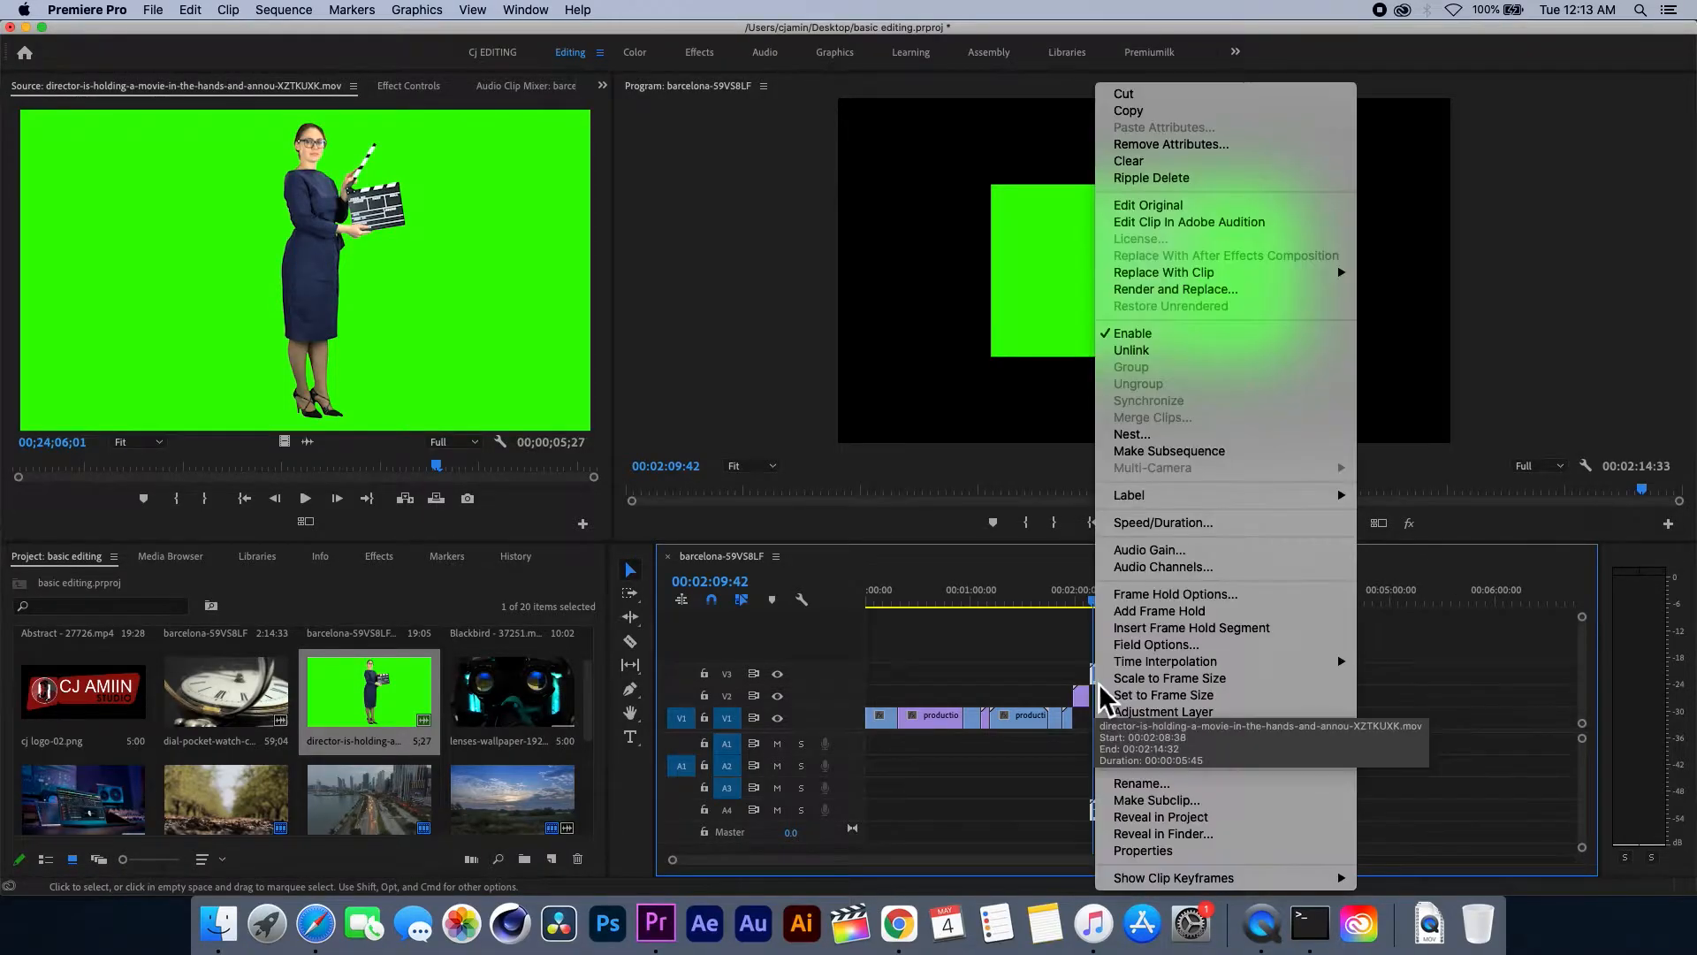
pyautogui.click(1075, 651)
pyautogui.click(1119, 695)
pyautogui.click(1099, 679)
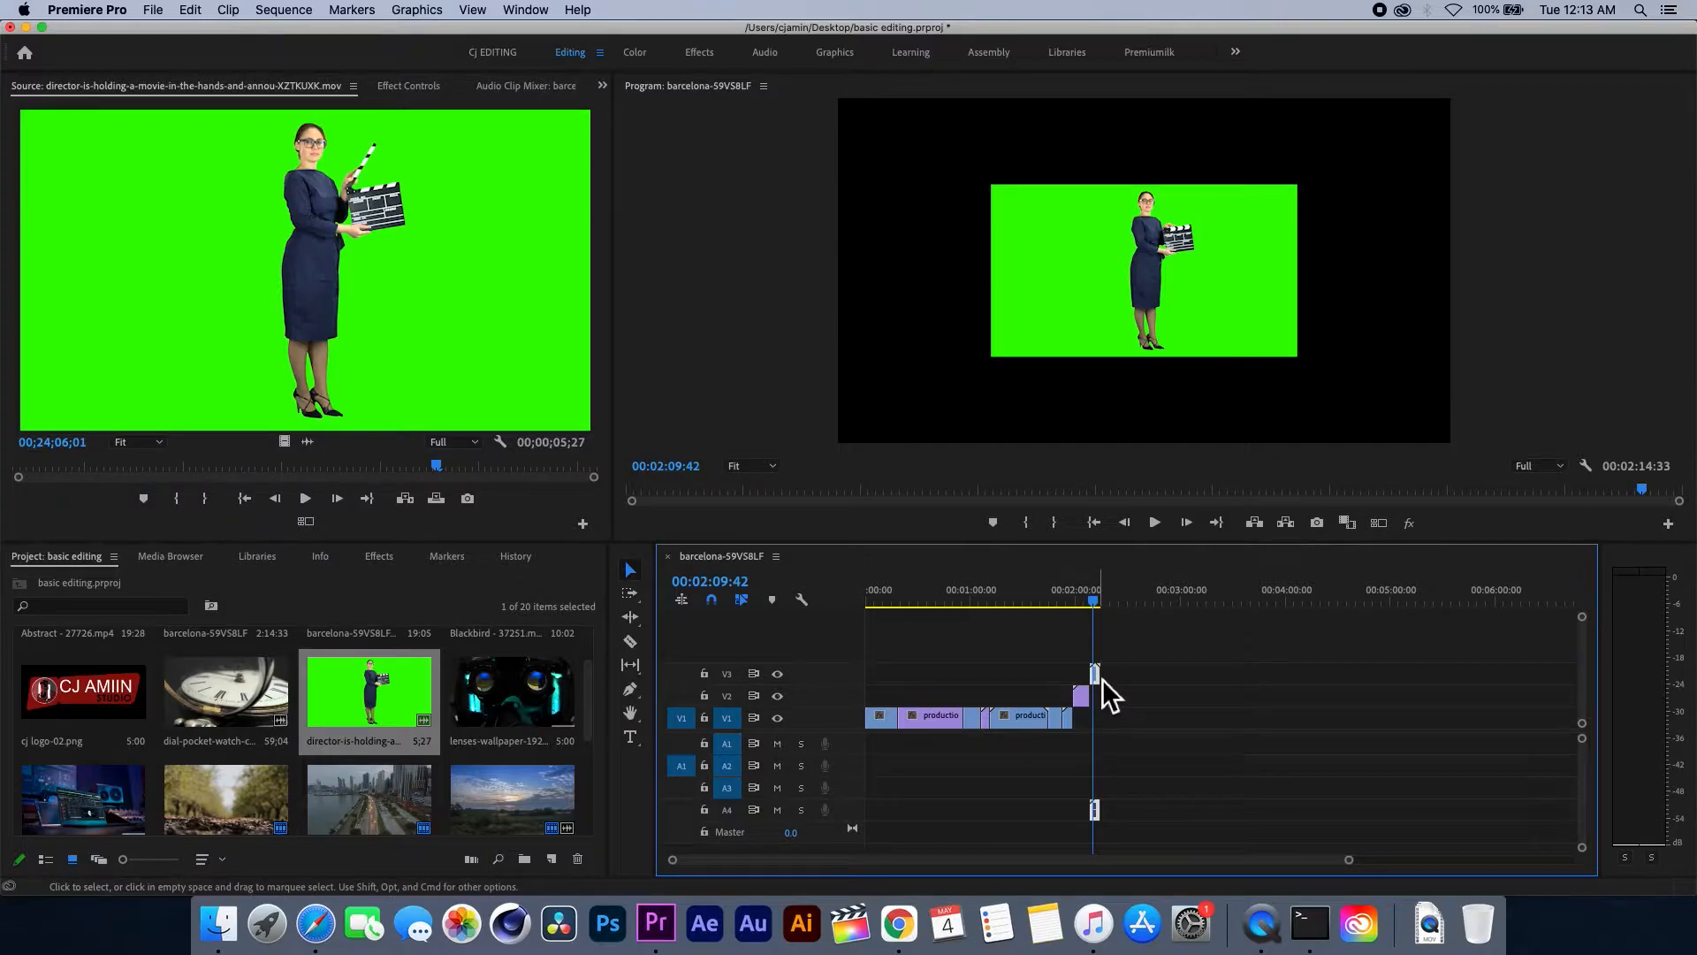
pyautogui.rightClick(1101, 679)
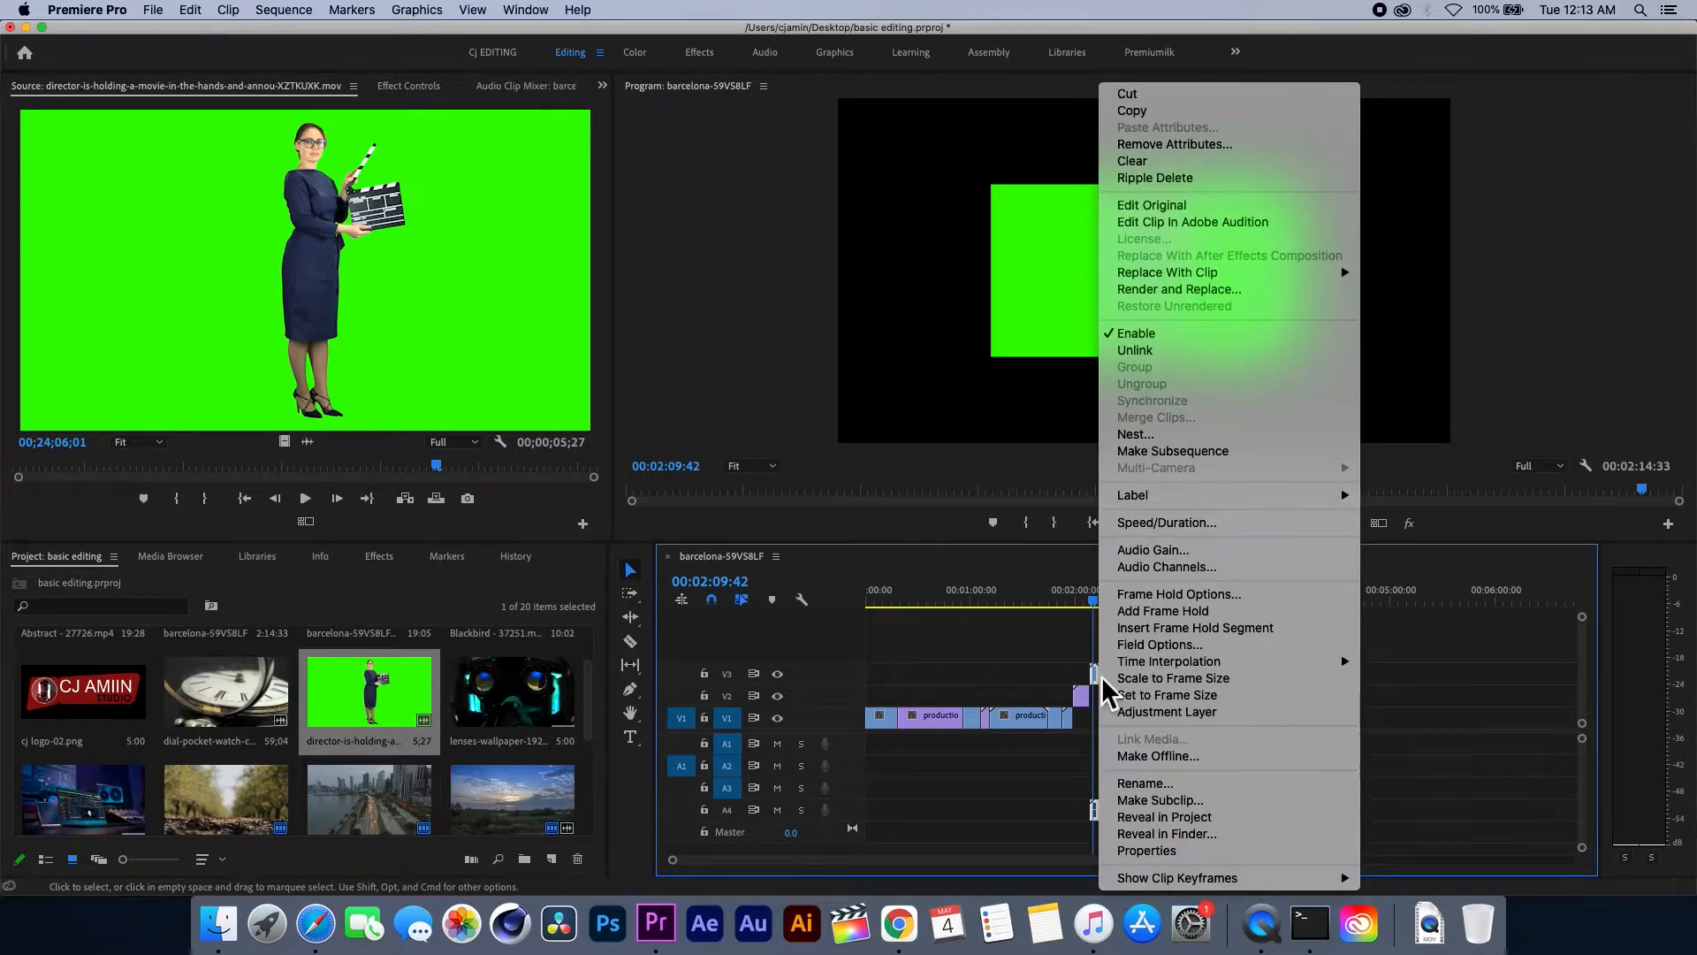
pyautogui.click(1149, 686)
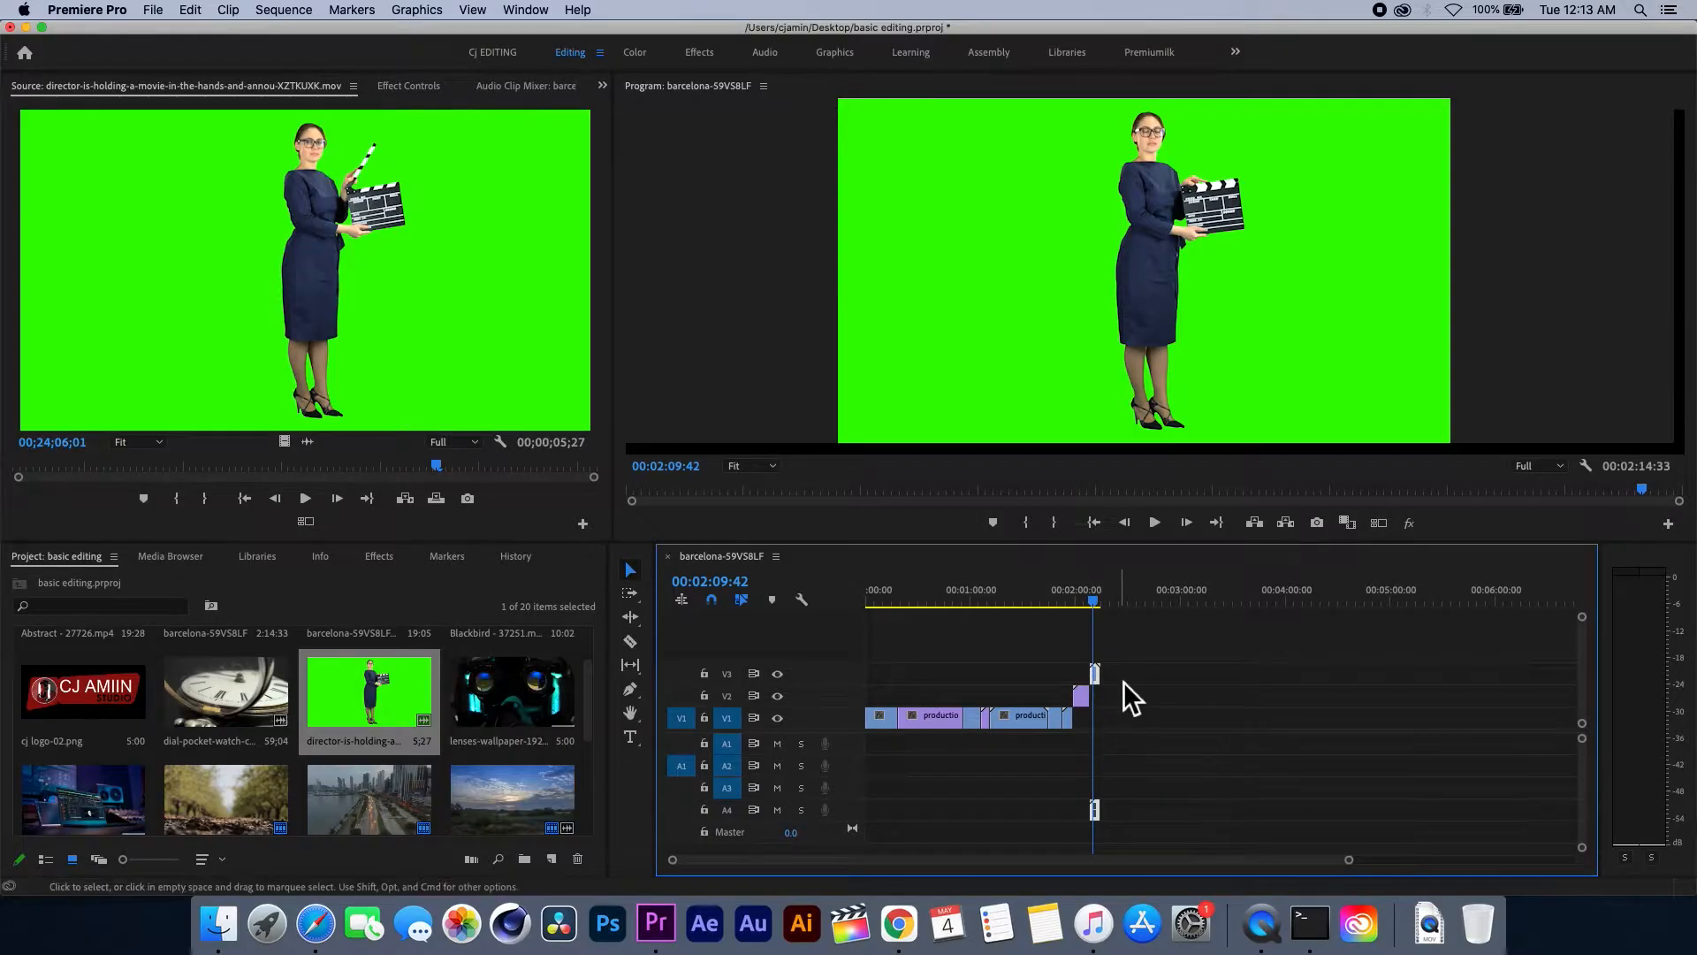
pyautogui.press('super+z')
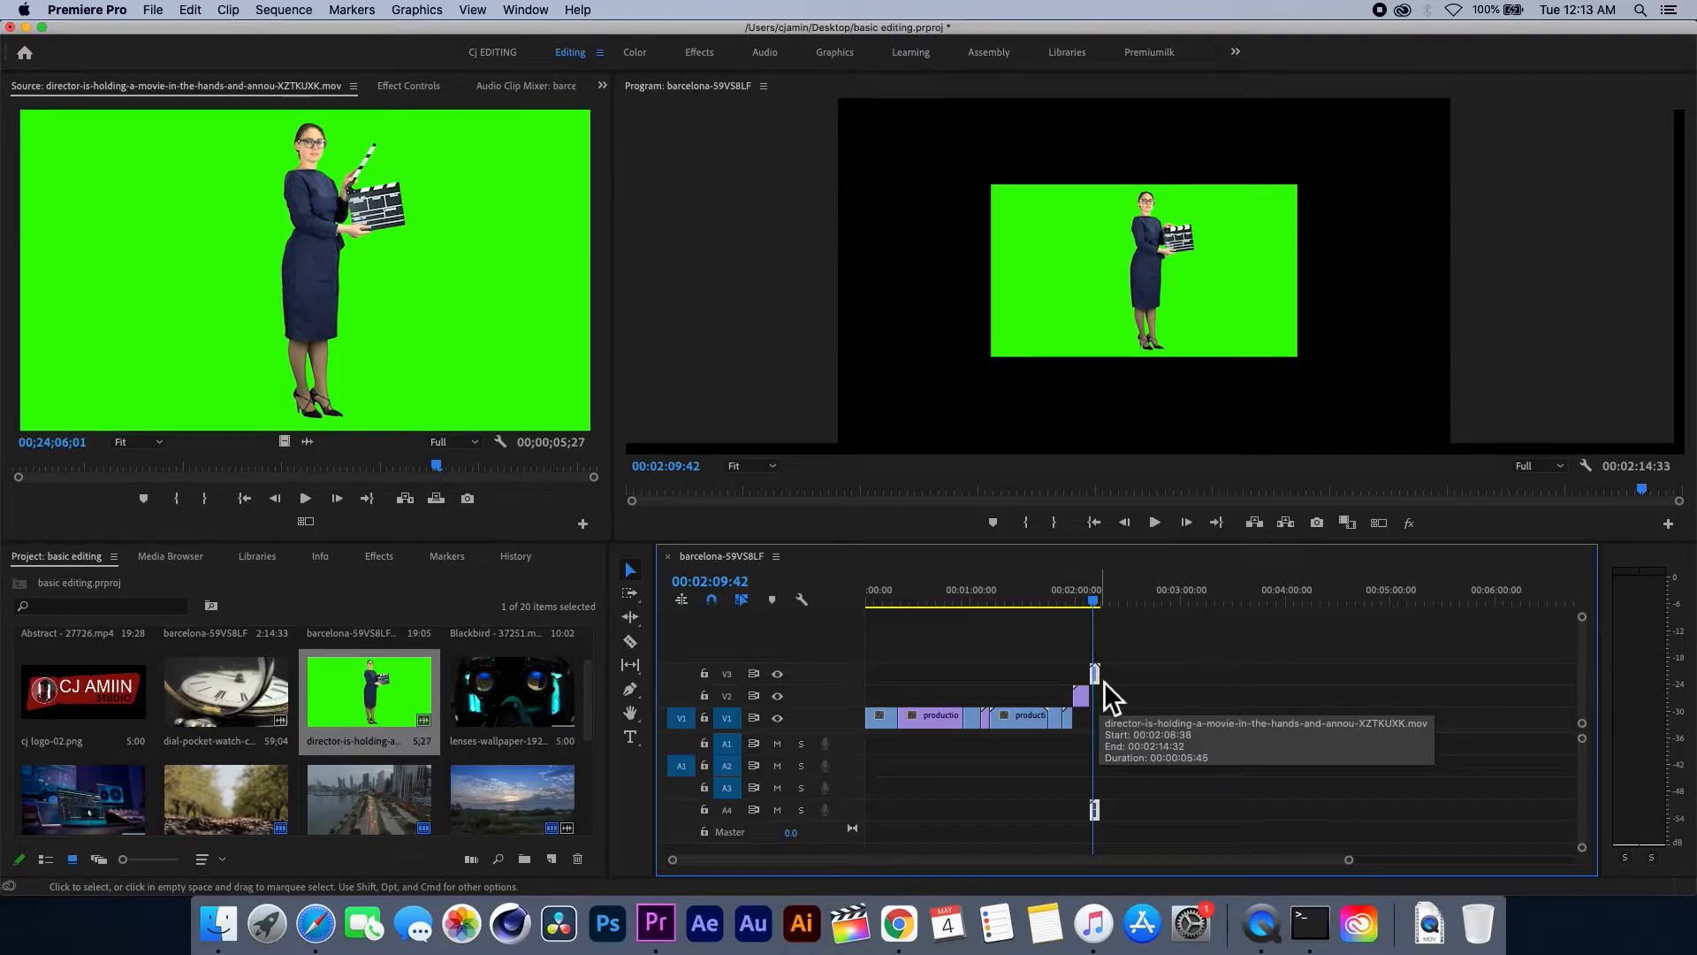
pyautogui.rightClick(1105, 682)
pyautogui.click(1121, 696)
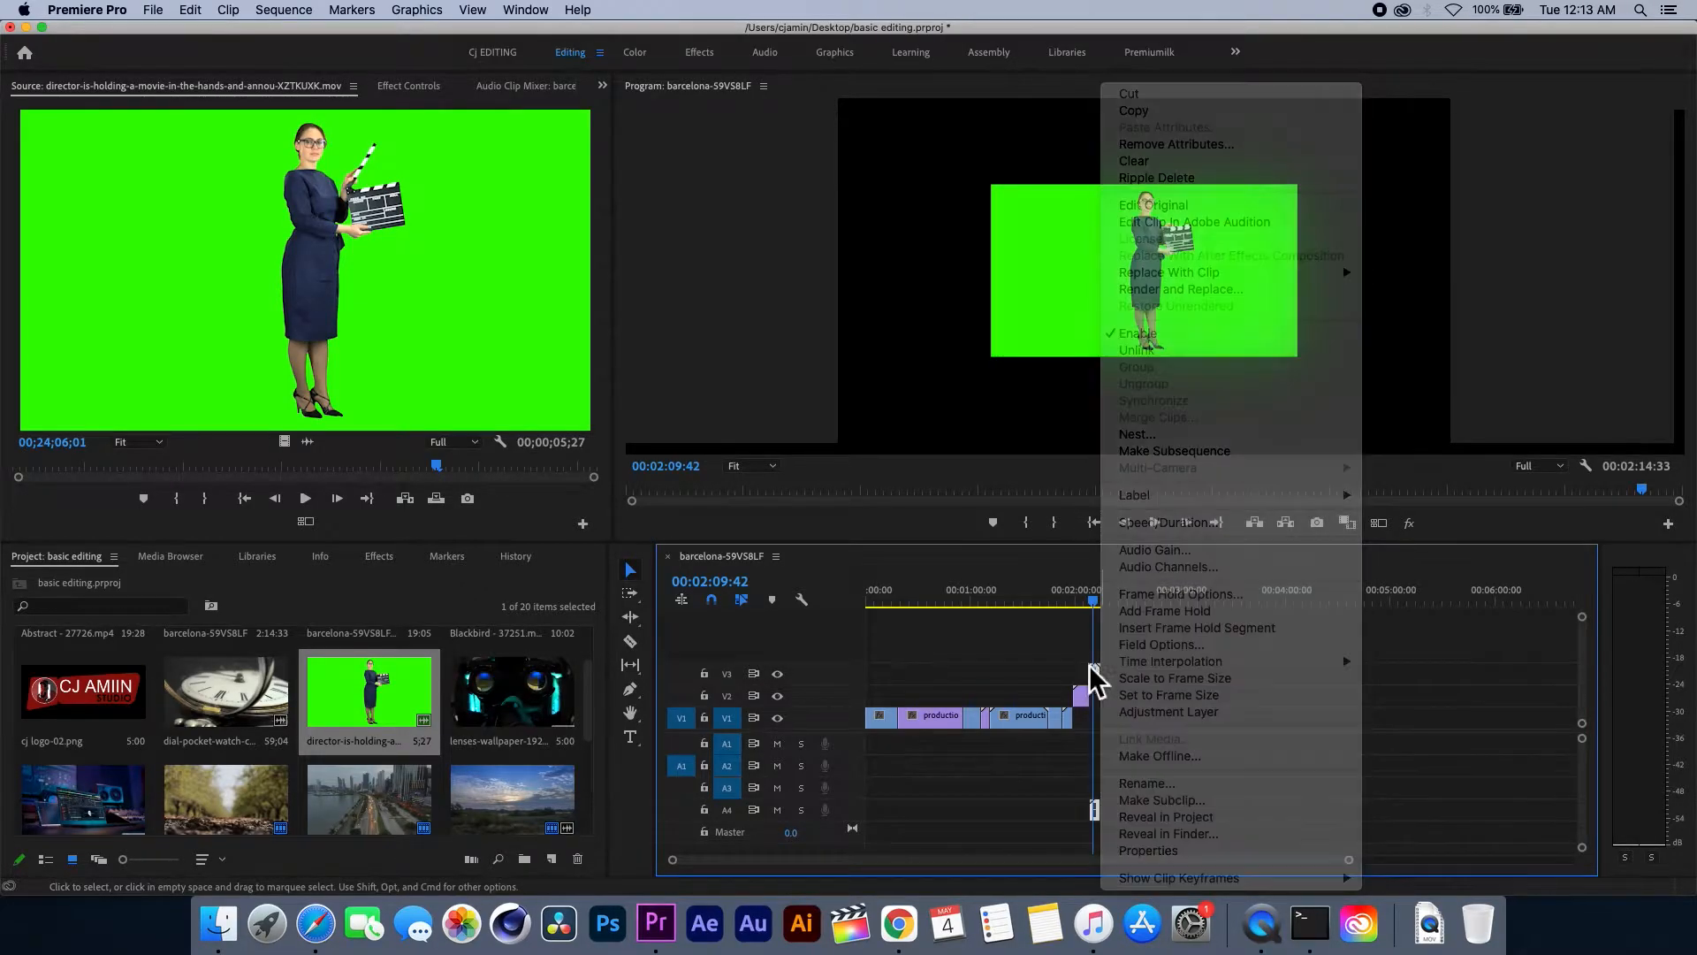
# - Open the V3 director clip's Effect Controls and enlarge its Scale to 205 so it fills the frame
pyautogui.click(1102, 680)
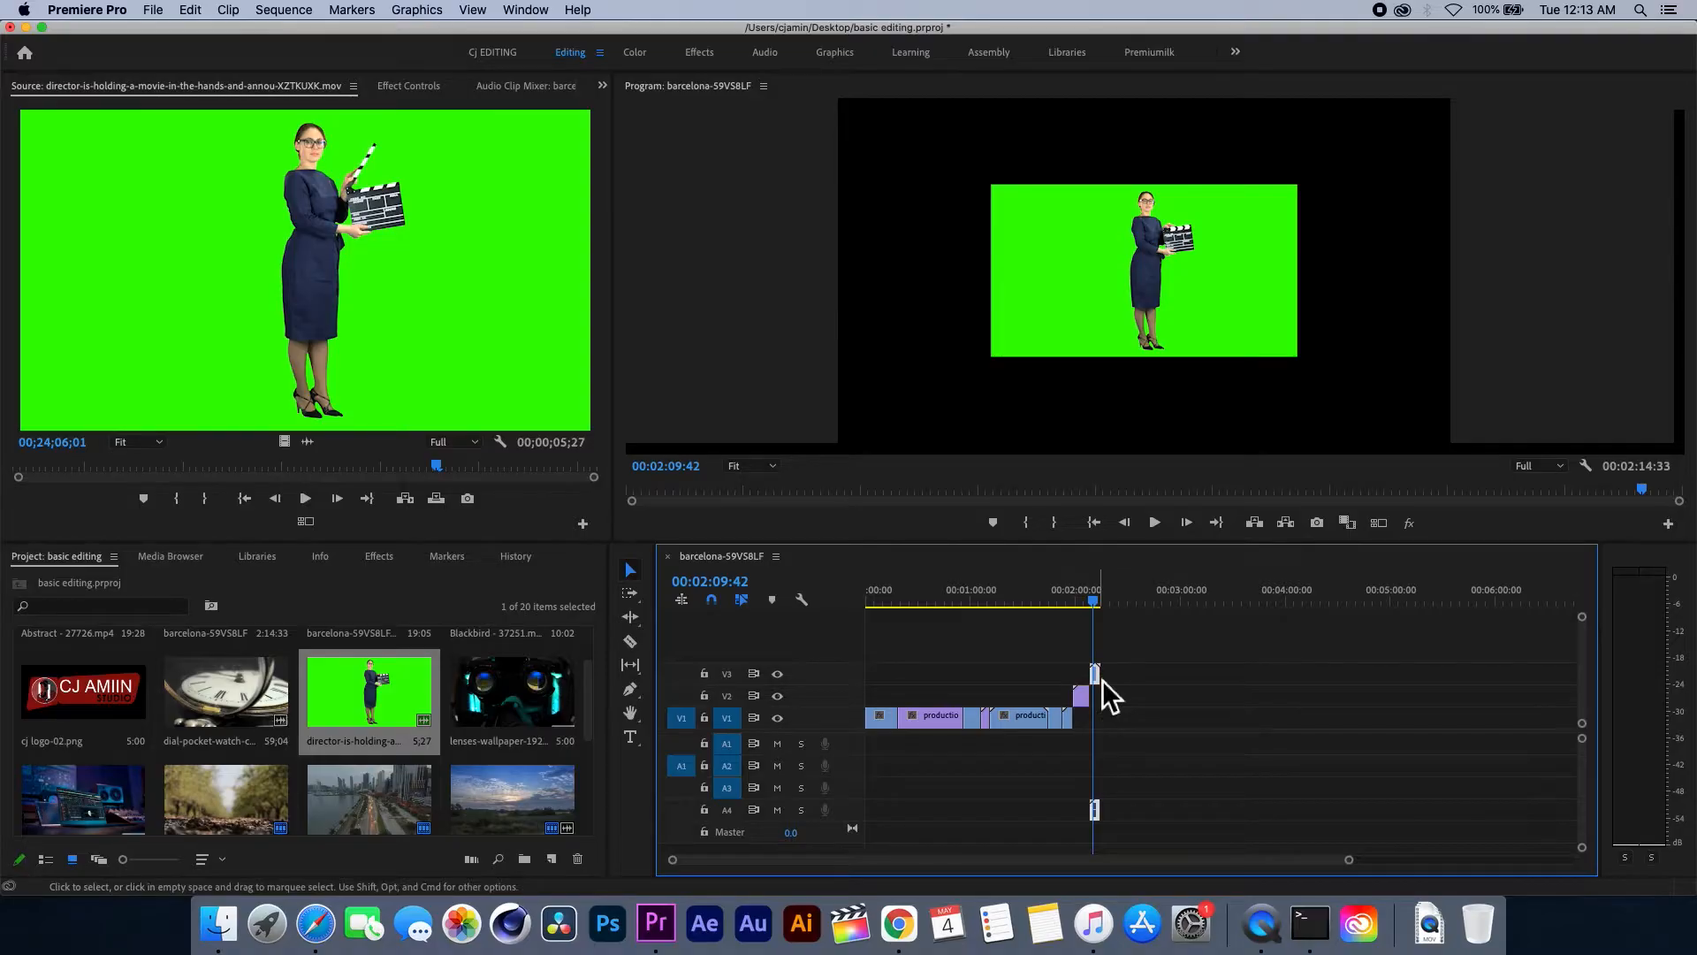
pyautogui.click(408, 89)
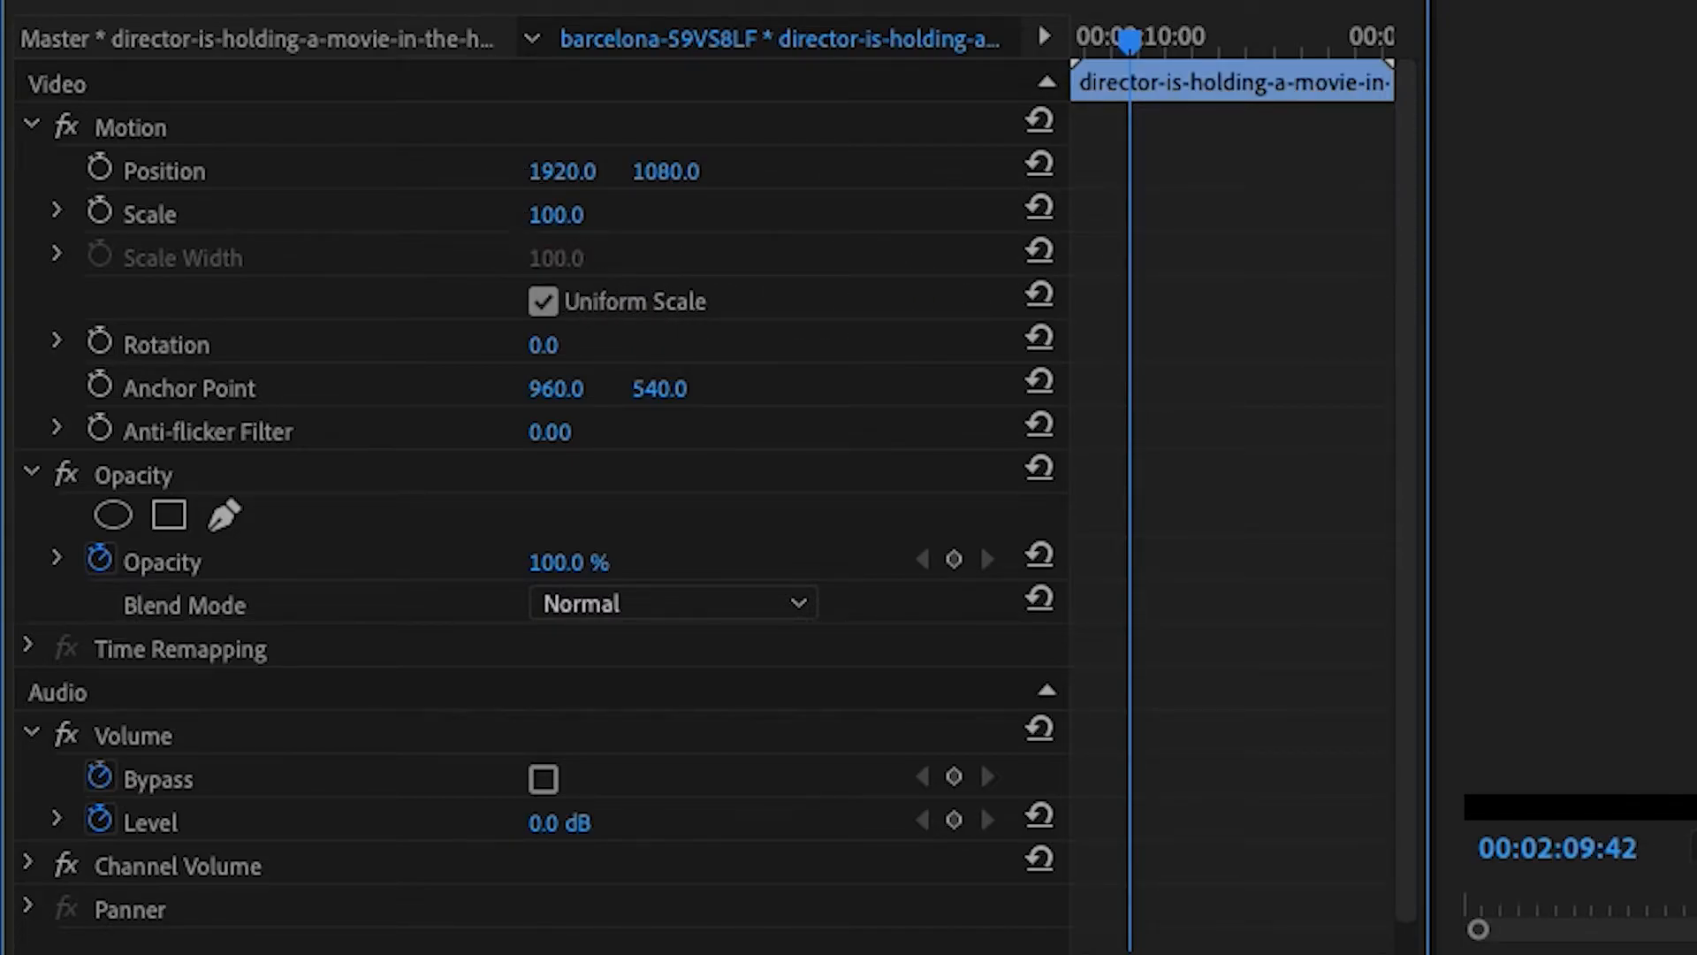
pyautogui.moveTo(556, 214); pyautogui.dragTo(636, 214)
pyautogui.moveTo(238, 195); pyautogui.dragTo(292, 196)
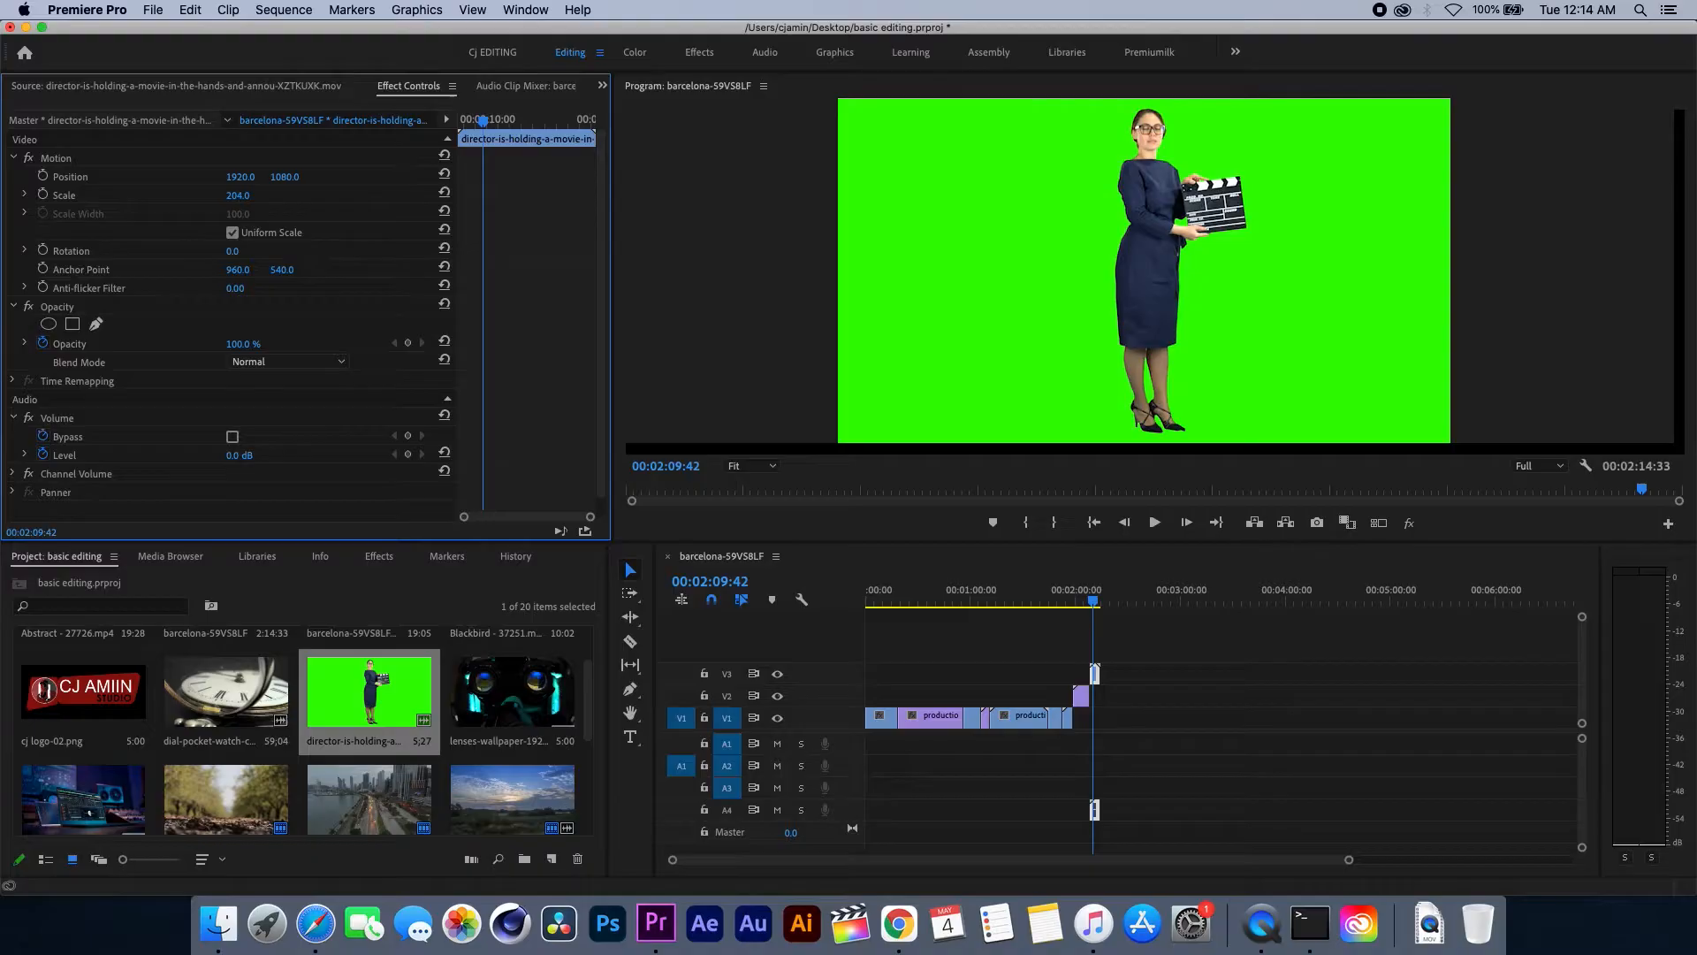
pyautogui.moveTo(232, 195); pyautogui.dragTo(221, 198)
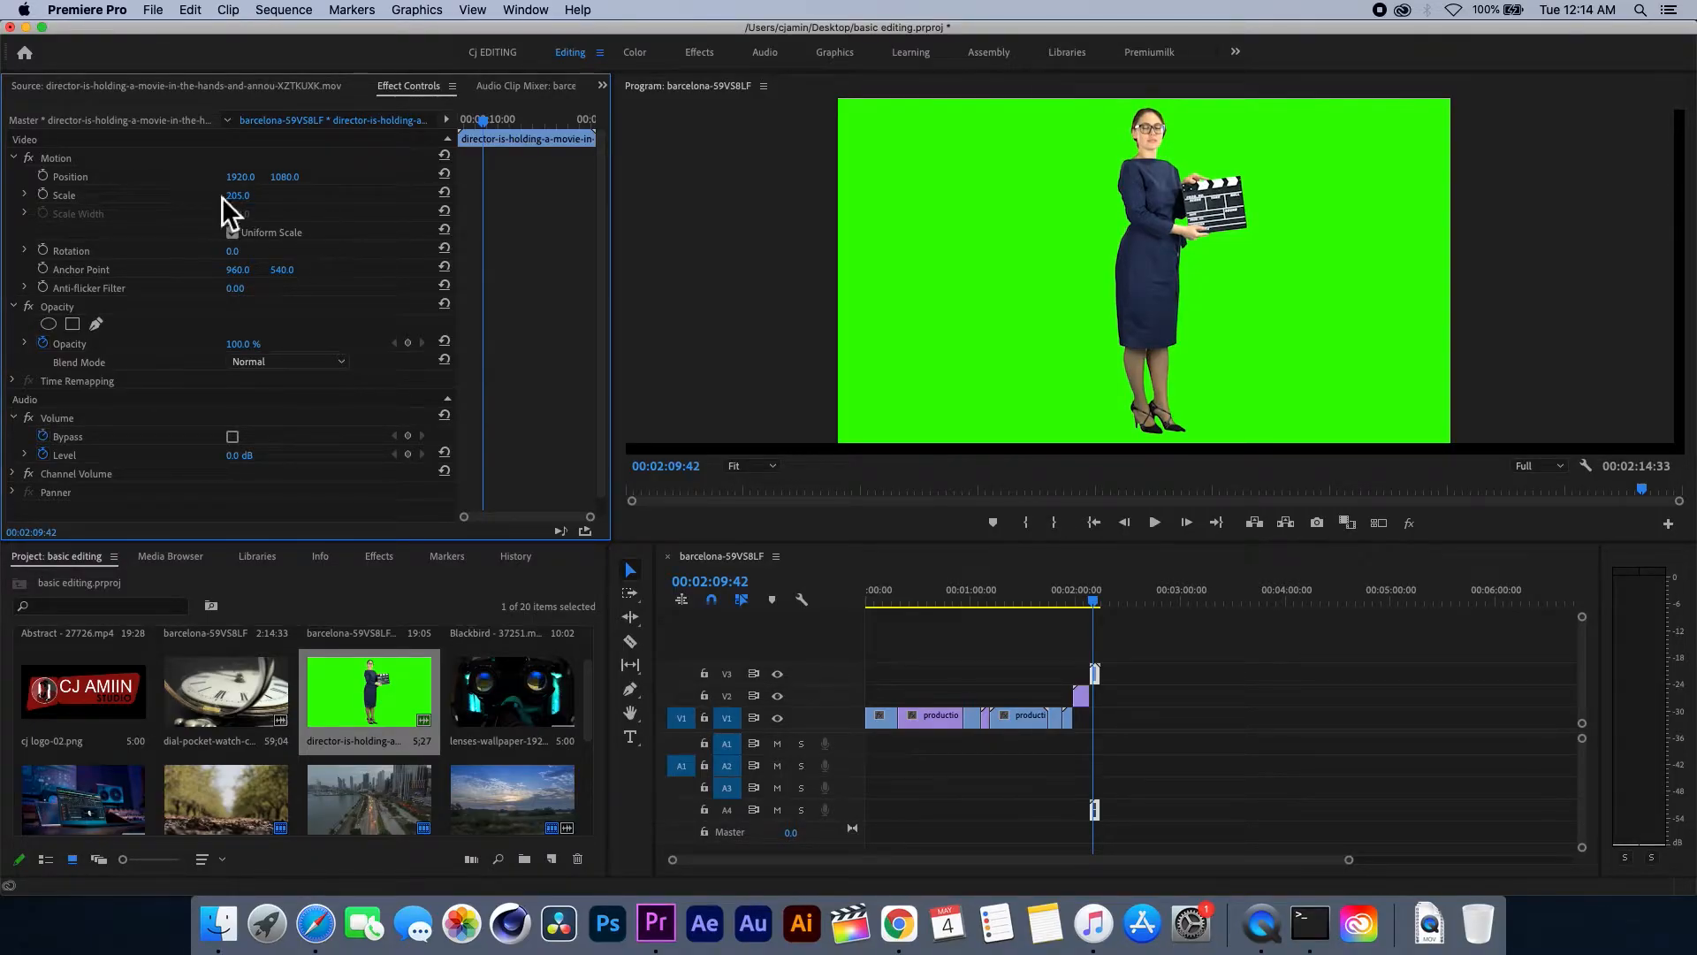
# - Set the director clip's Scale to 100
pyautogui.click(240, 196)
pyautogui.write('100')
pyautogui.press('Return')
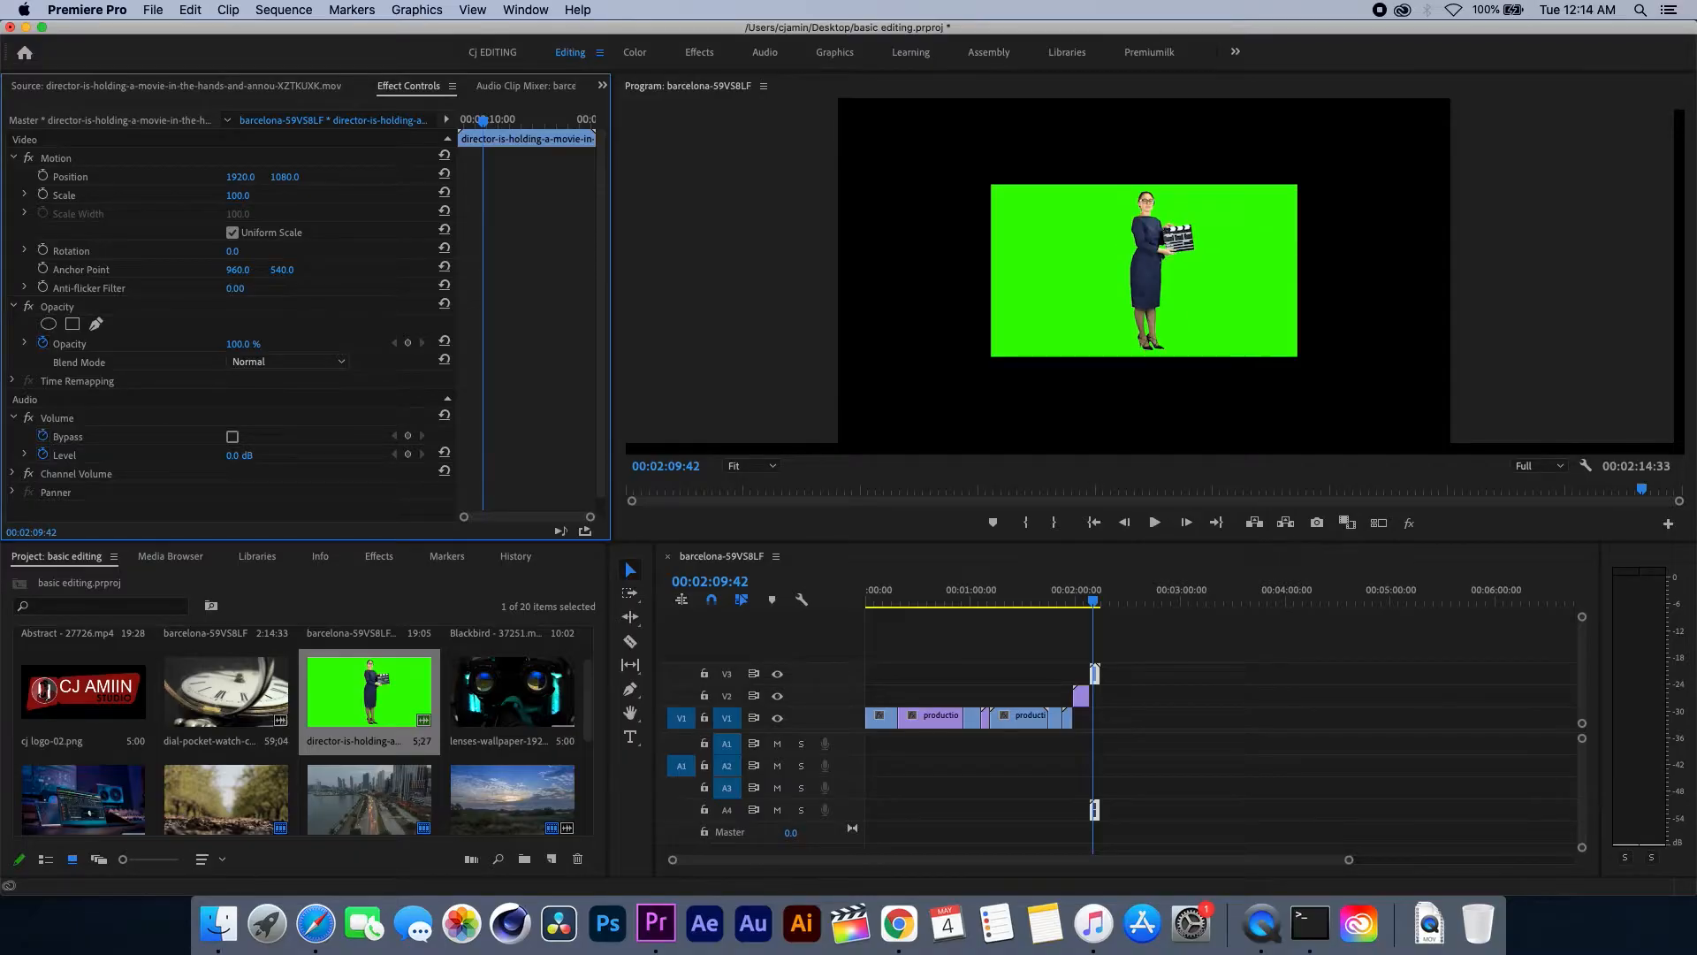
# - Enter a Scale value of 205 for the director clip
pyautogui.click(241, 196)
pyautogui.click(308, 220)
pyautogui.click(240, 196)
pyautogui.click(299, 214)
pyautogui.click(239, 197)
pyautogui.write('205')
pyautogui.press('Return')
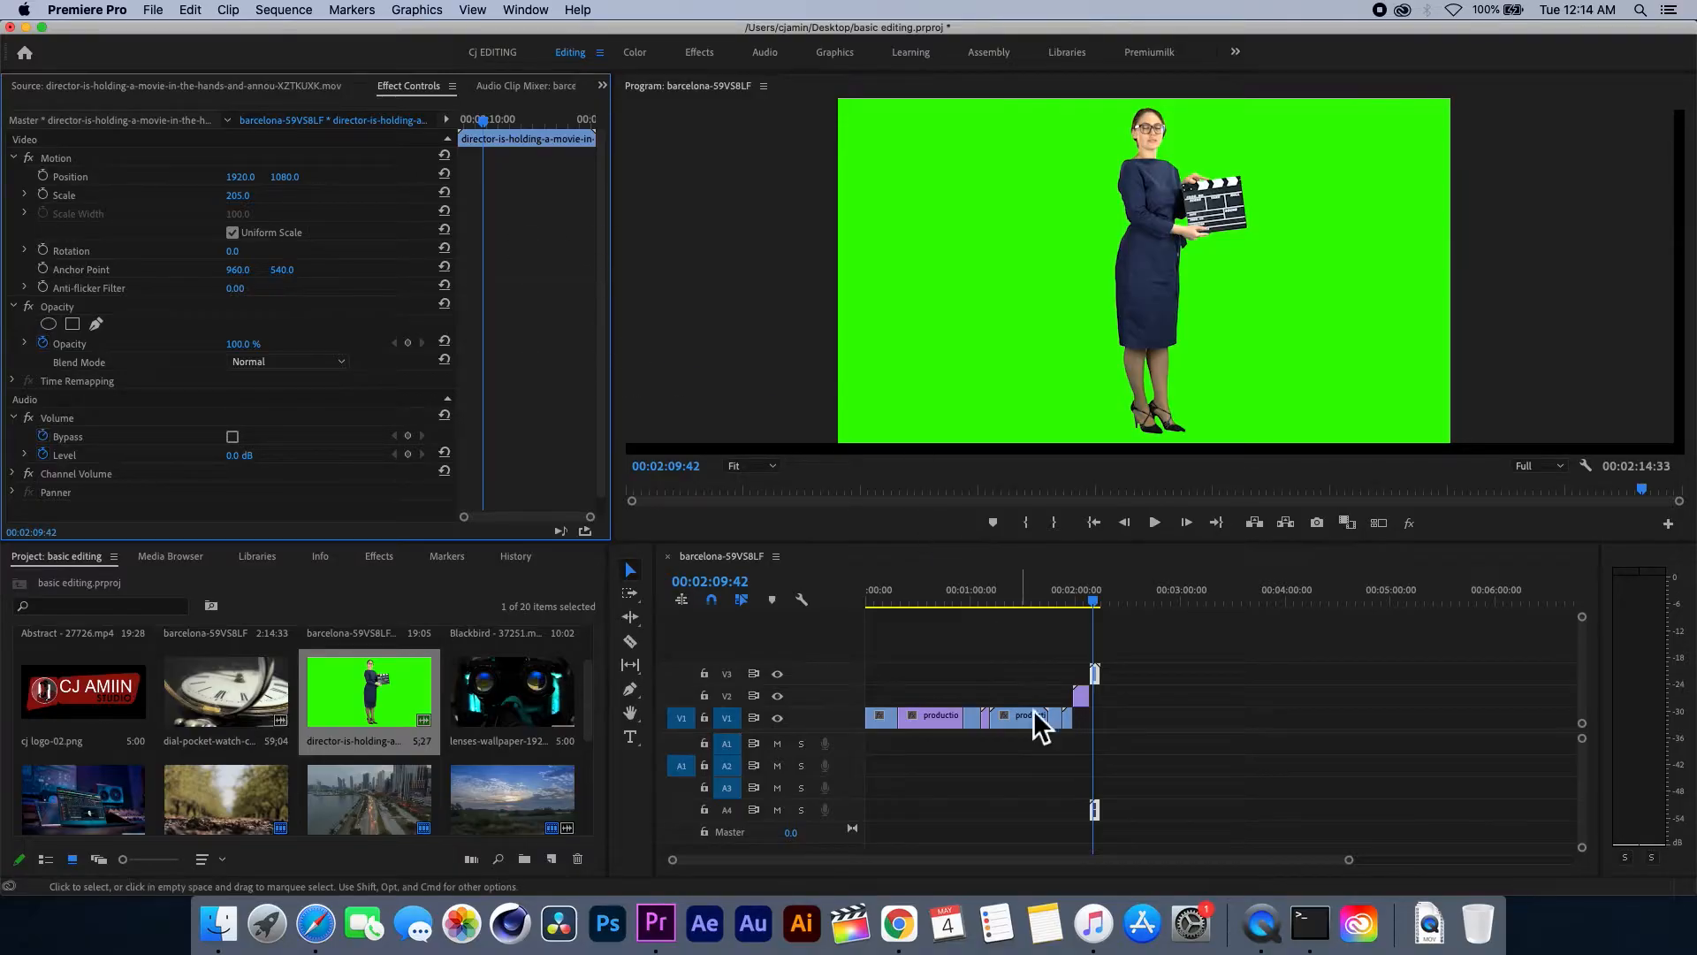
# - Unlink the director clip's audio from its video on V3, and delete the audio part from A4
pyautogui.click(1349, 859)
pyautogui.moveTo(1351, 862); pyautogui.dragTo(1091, 857)
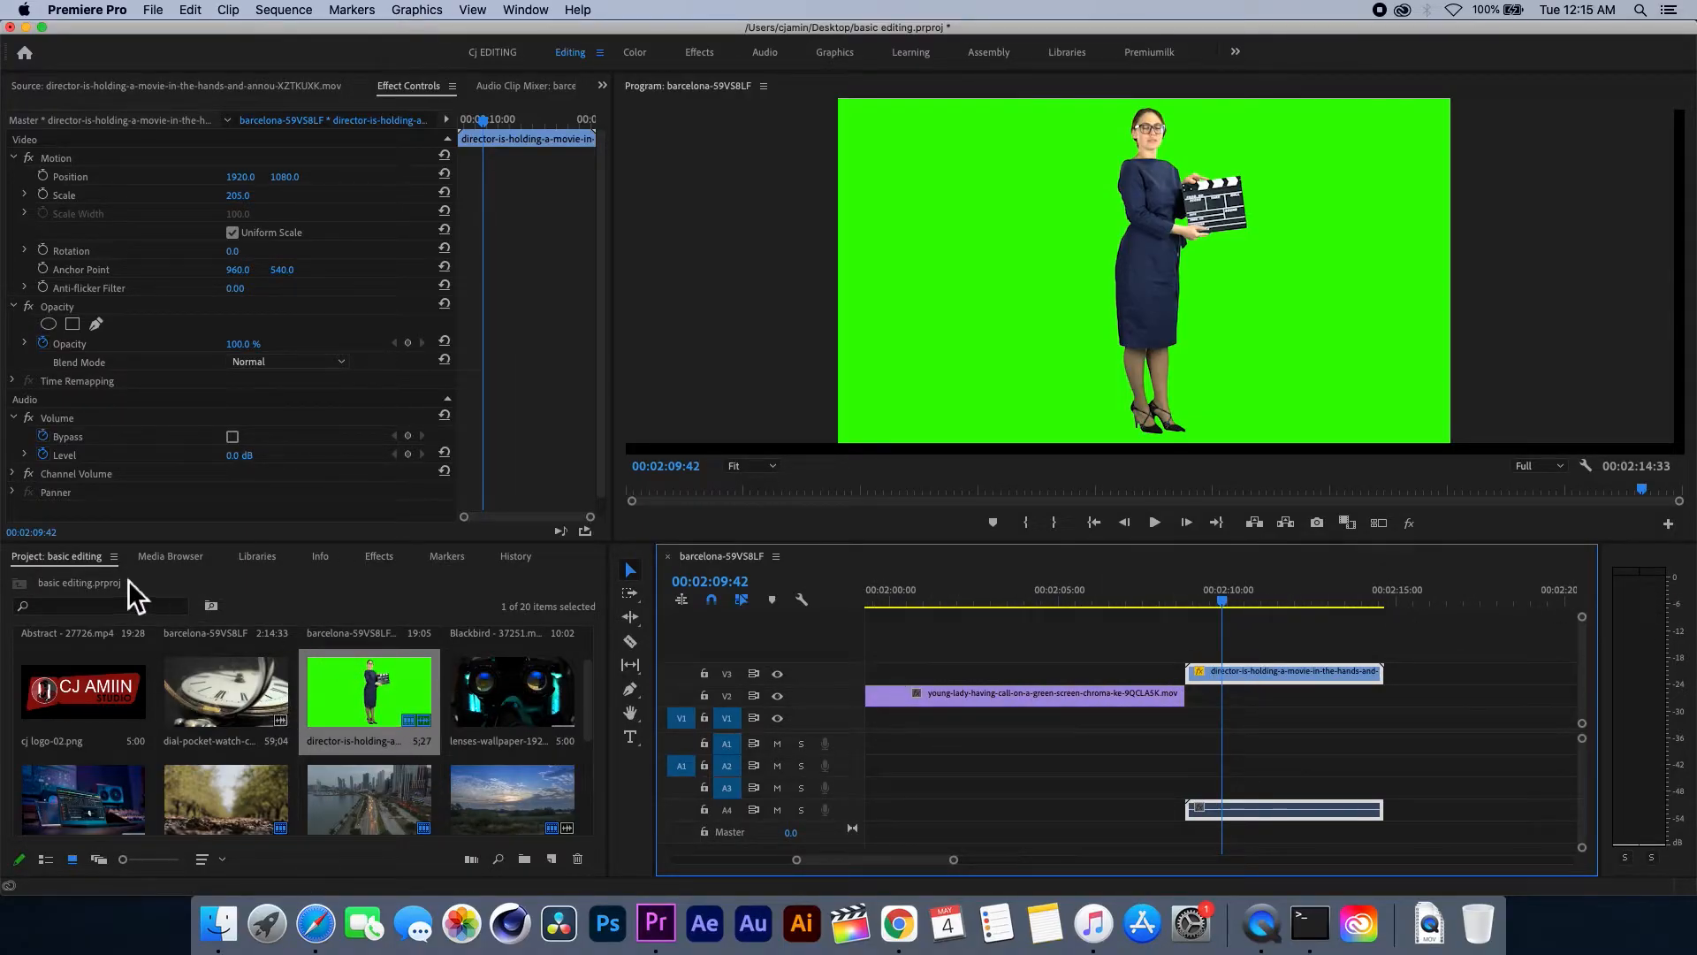
pyautogui.click(348, 693)
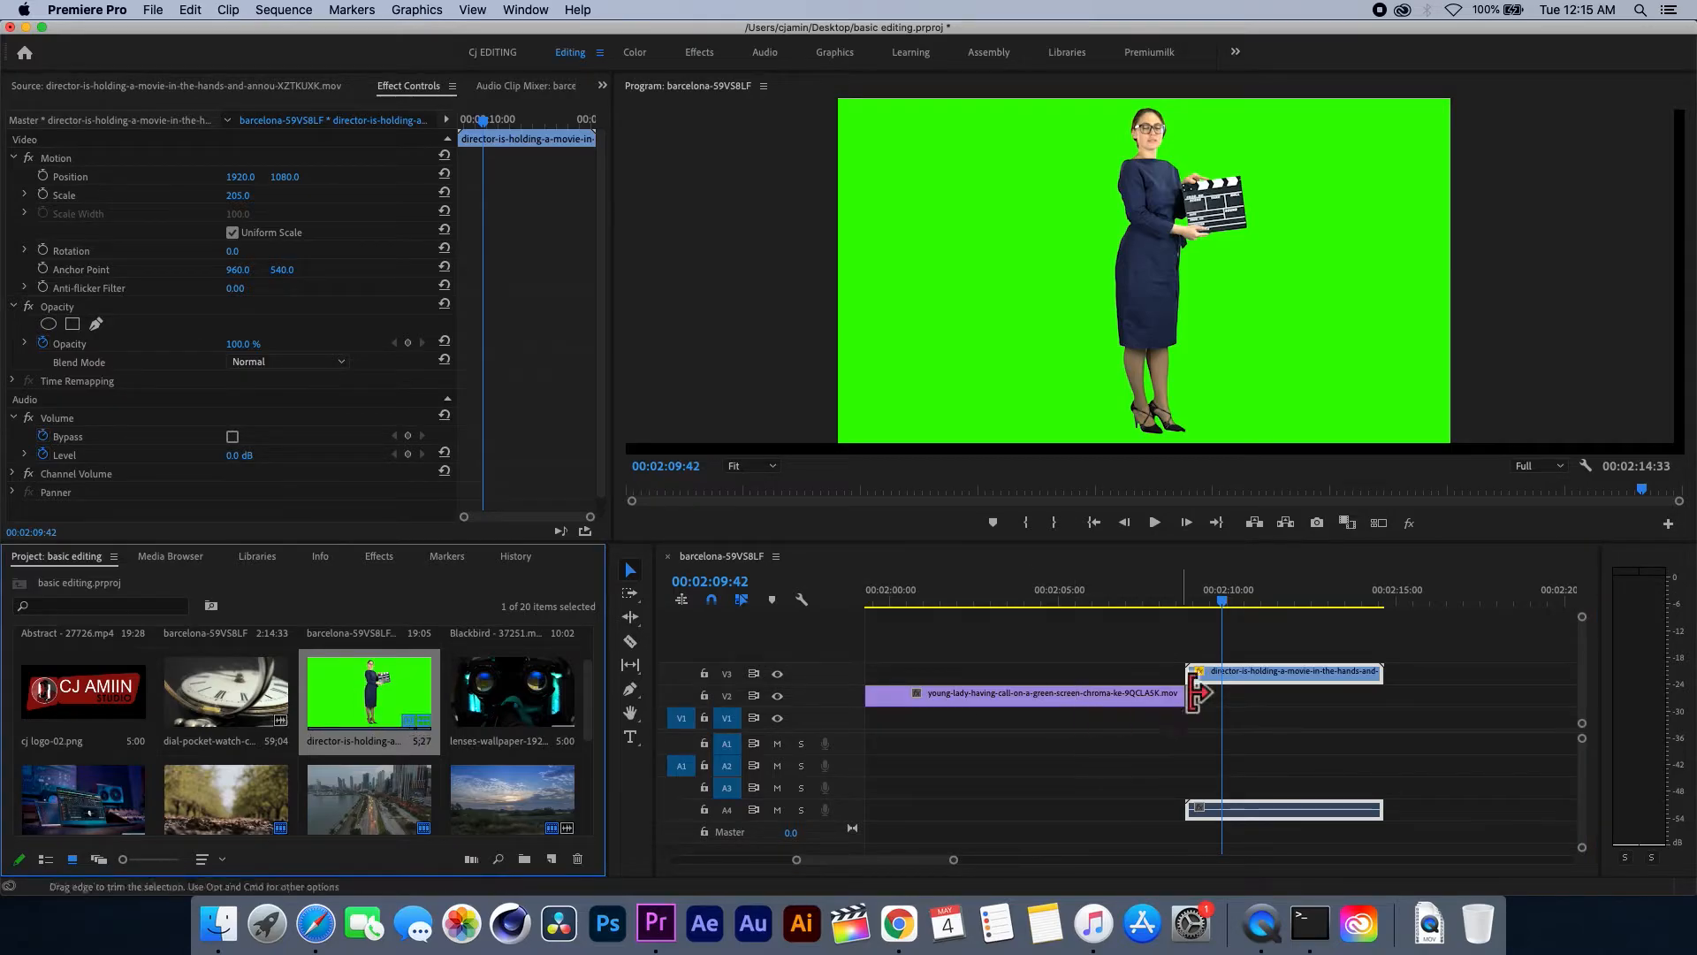
pyautogui.click(1264, 663)
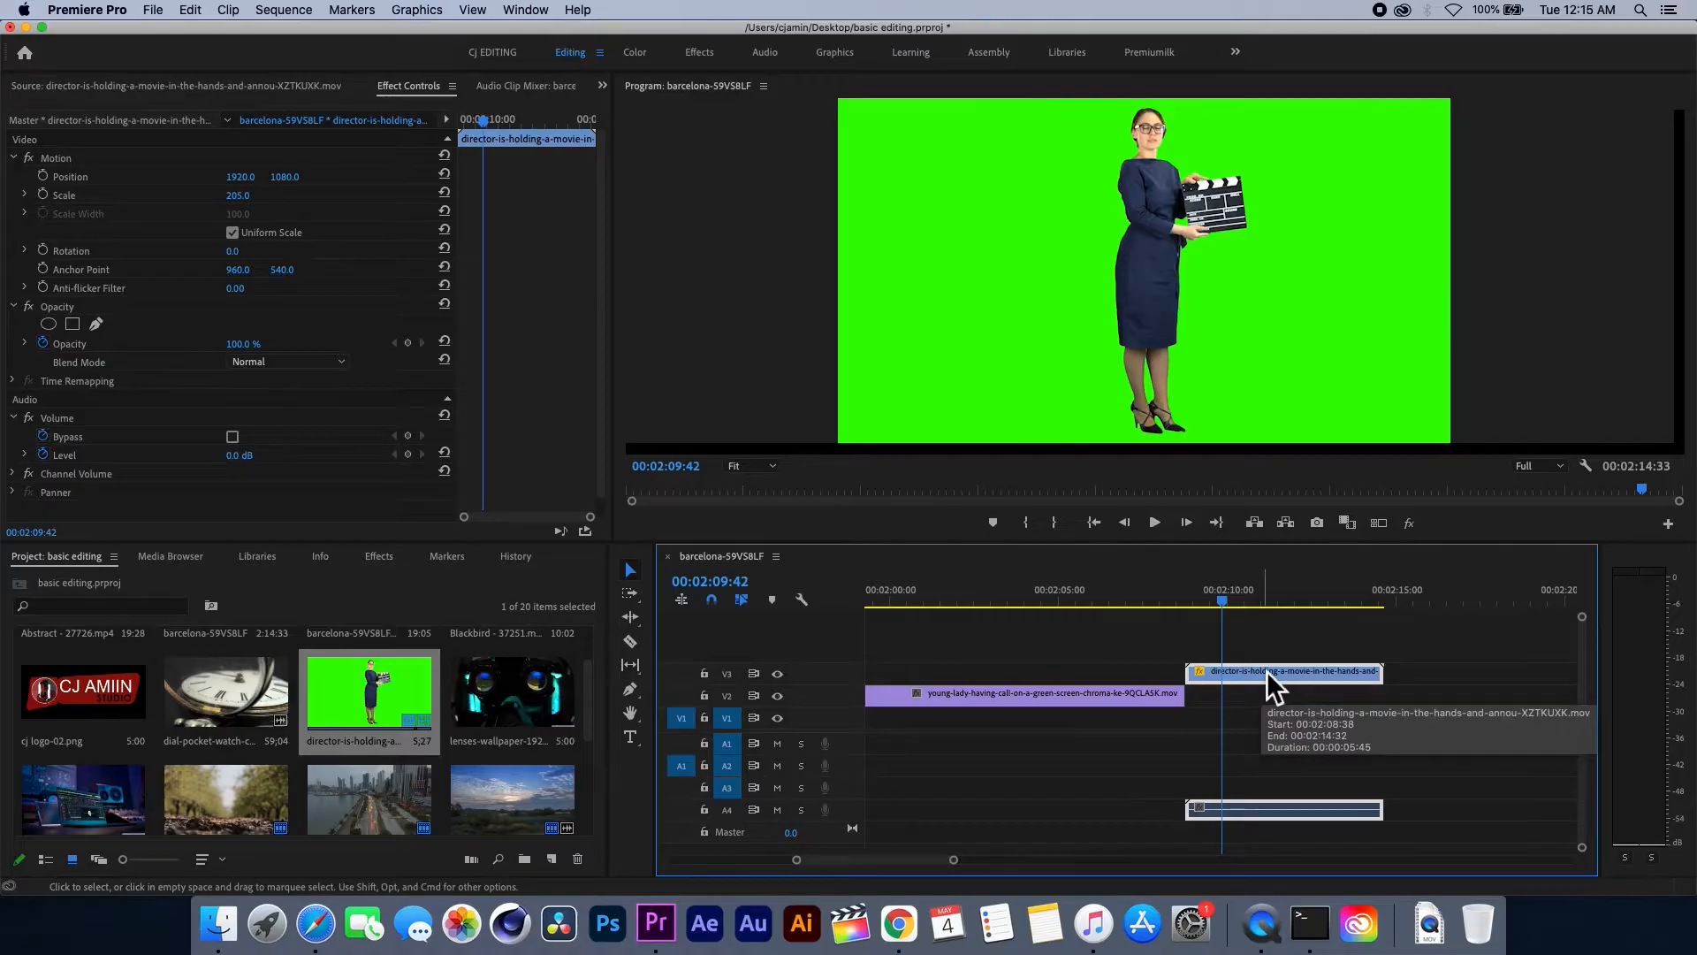
pyautogui.rightClick(1266, 671)
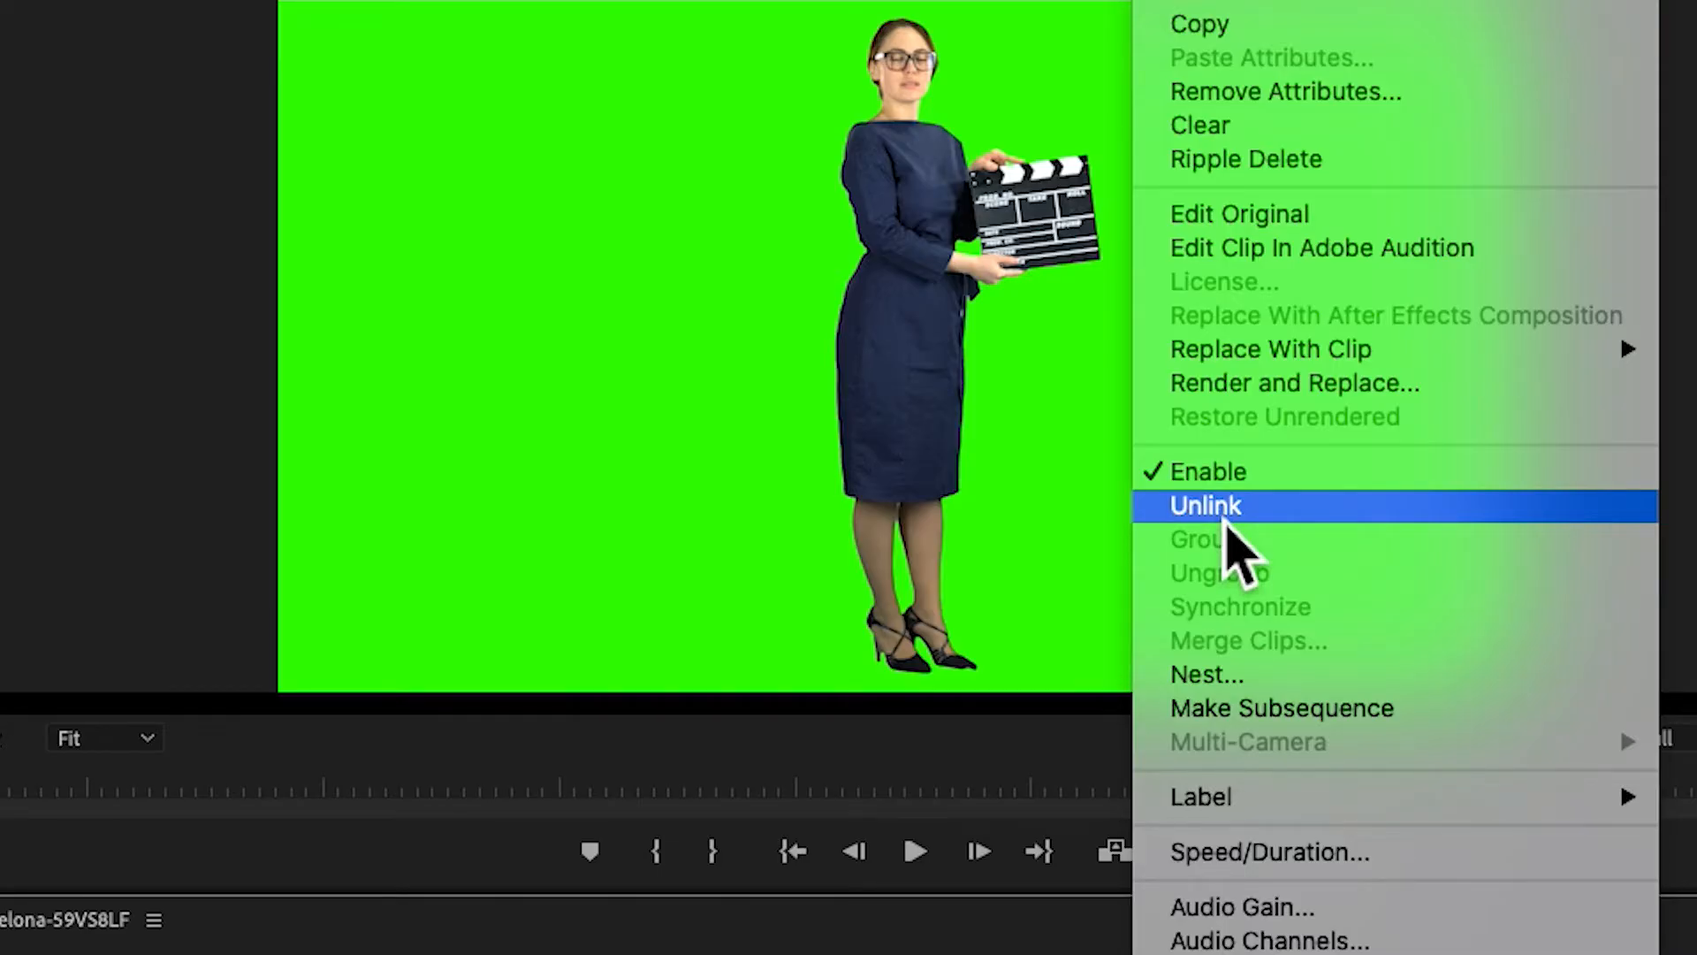
pyautogui.click(1225, 522)
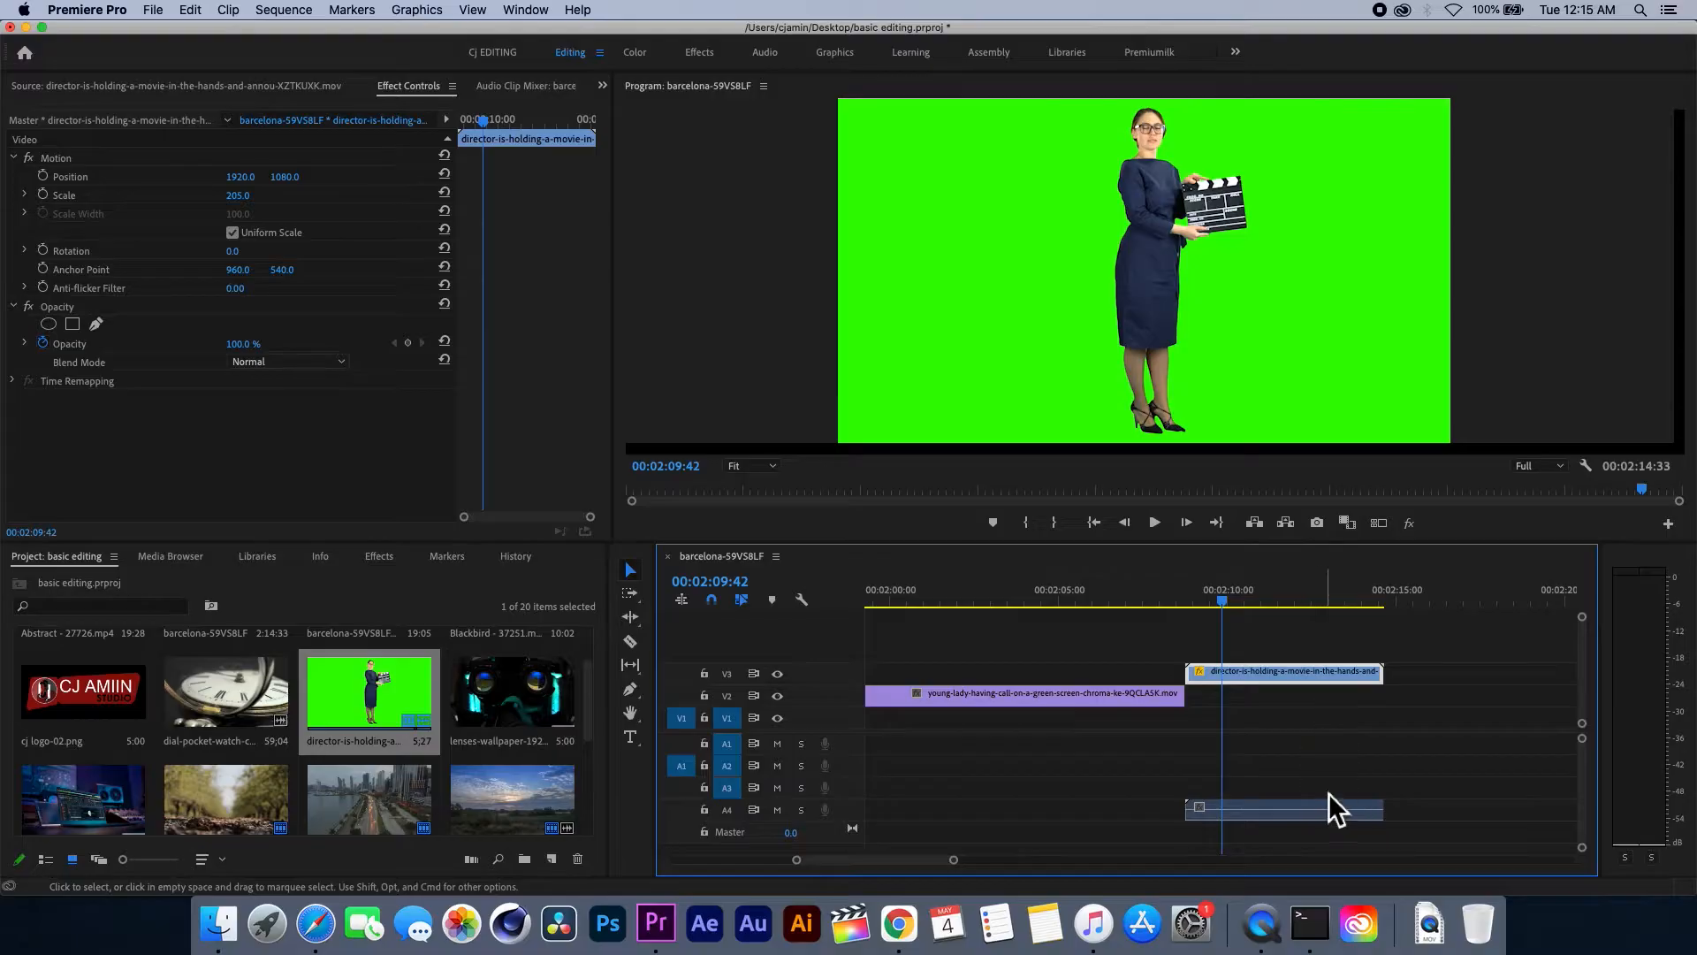
pyautogui.click(1301, 817)
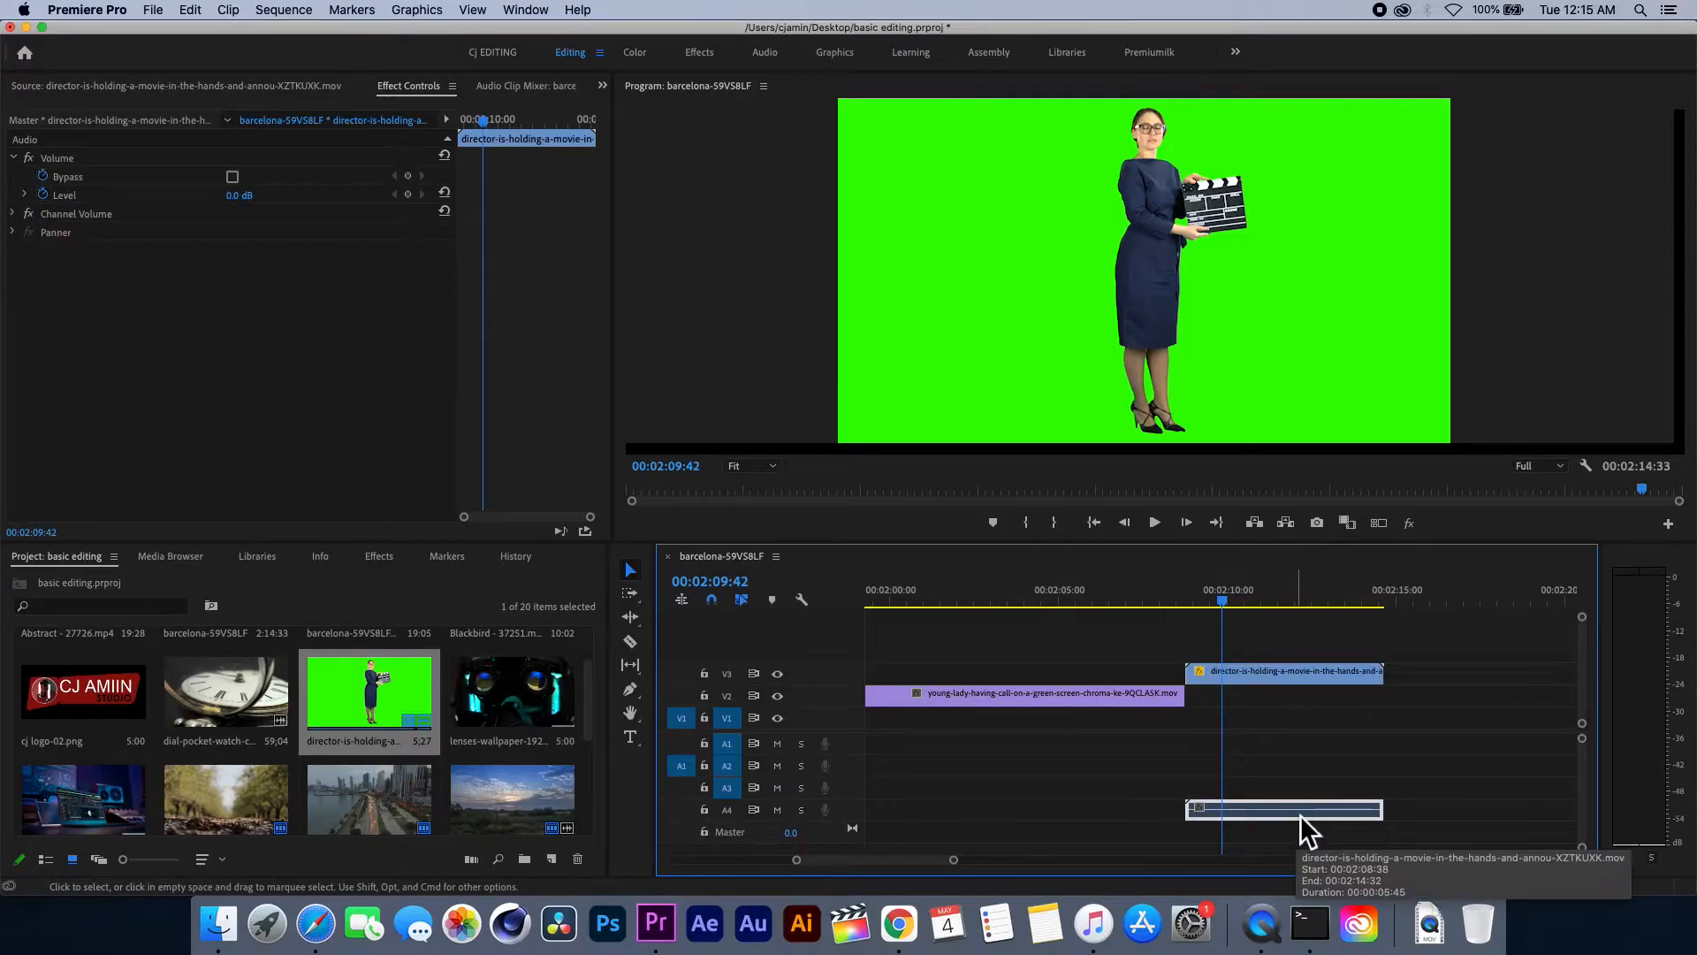
pyautogui.press('Delete')
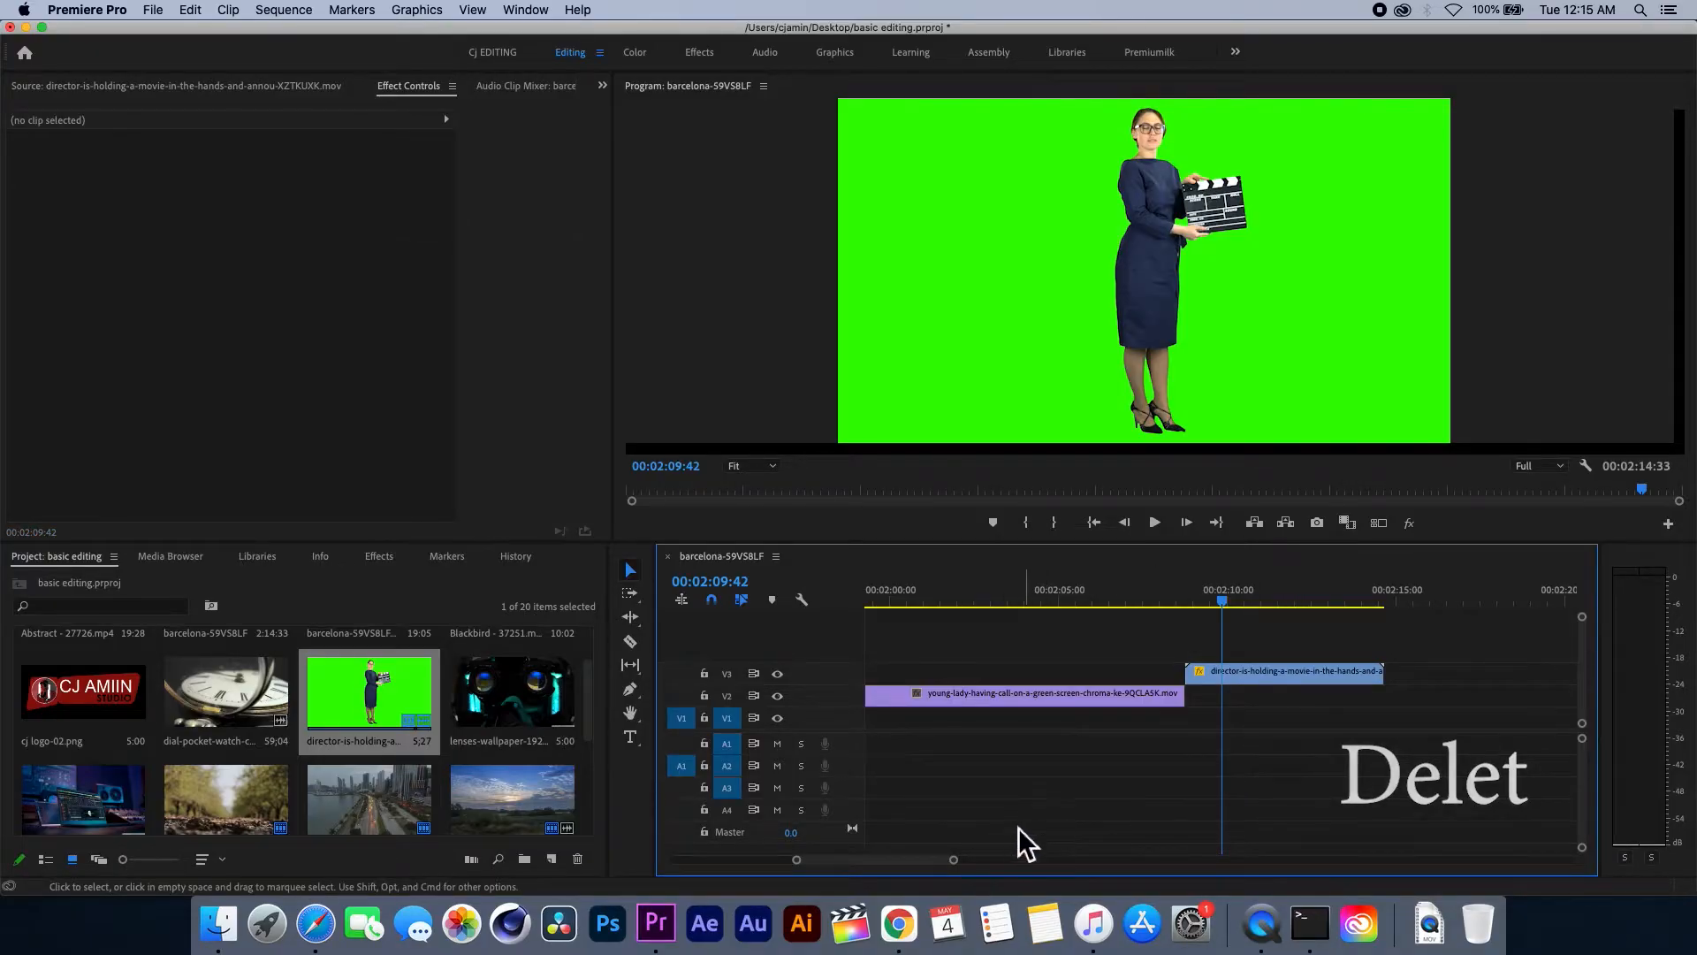
# - Move the playhead to the end of the sequence at 00:02:14:33
pyautogui.moveTo(953, 859); pyautogui.dragTo(1273, 858)
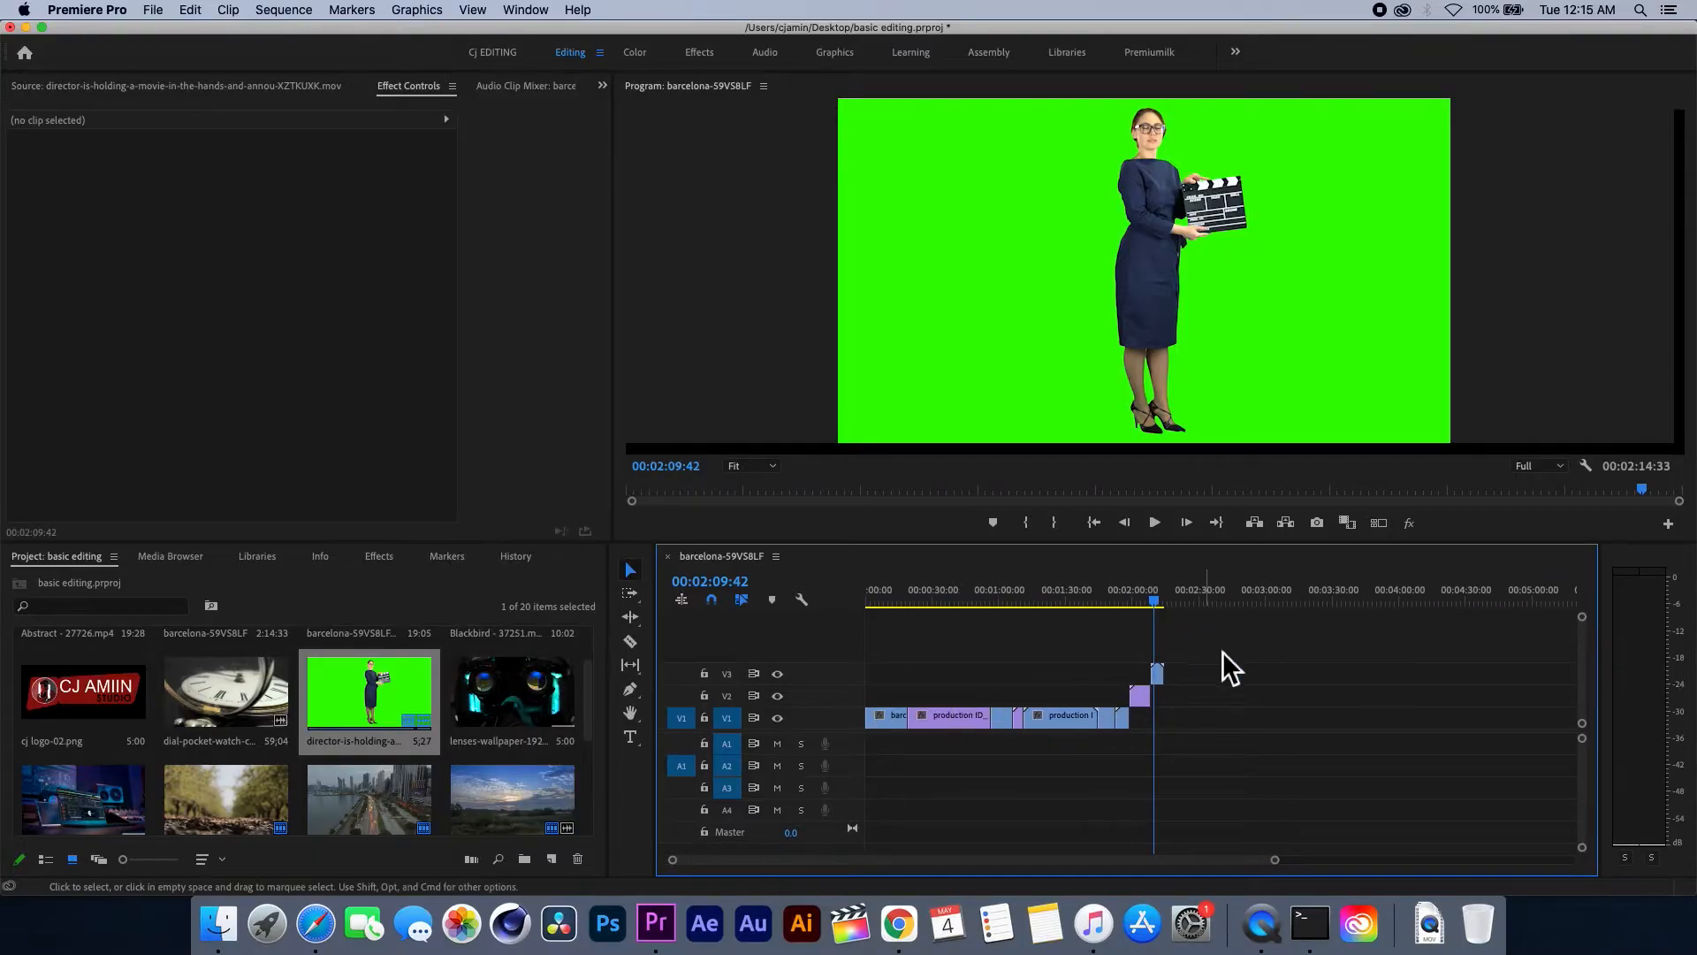
pyautogui.moveTo(1271, 858); pyautogui.dragTo(1092, 856)
pyautogui.press('space')
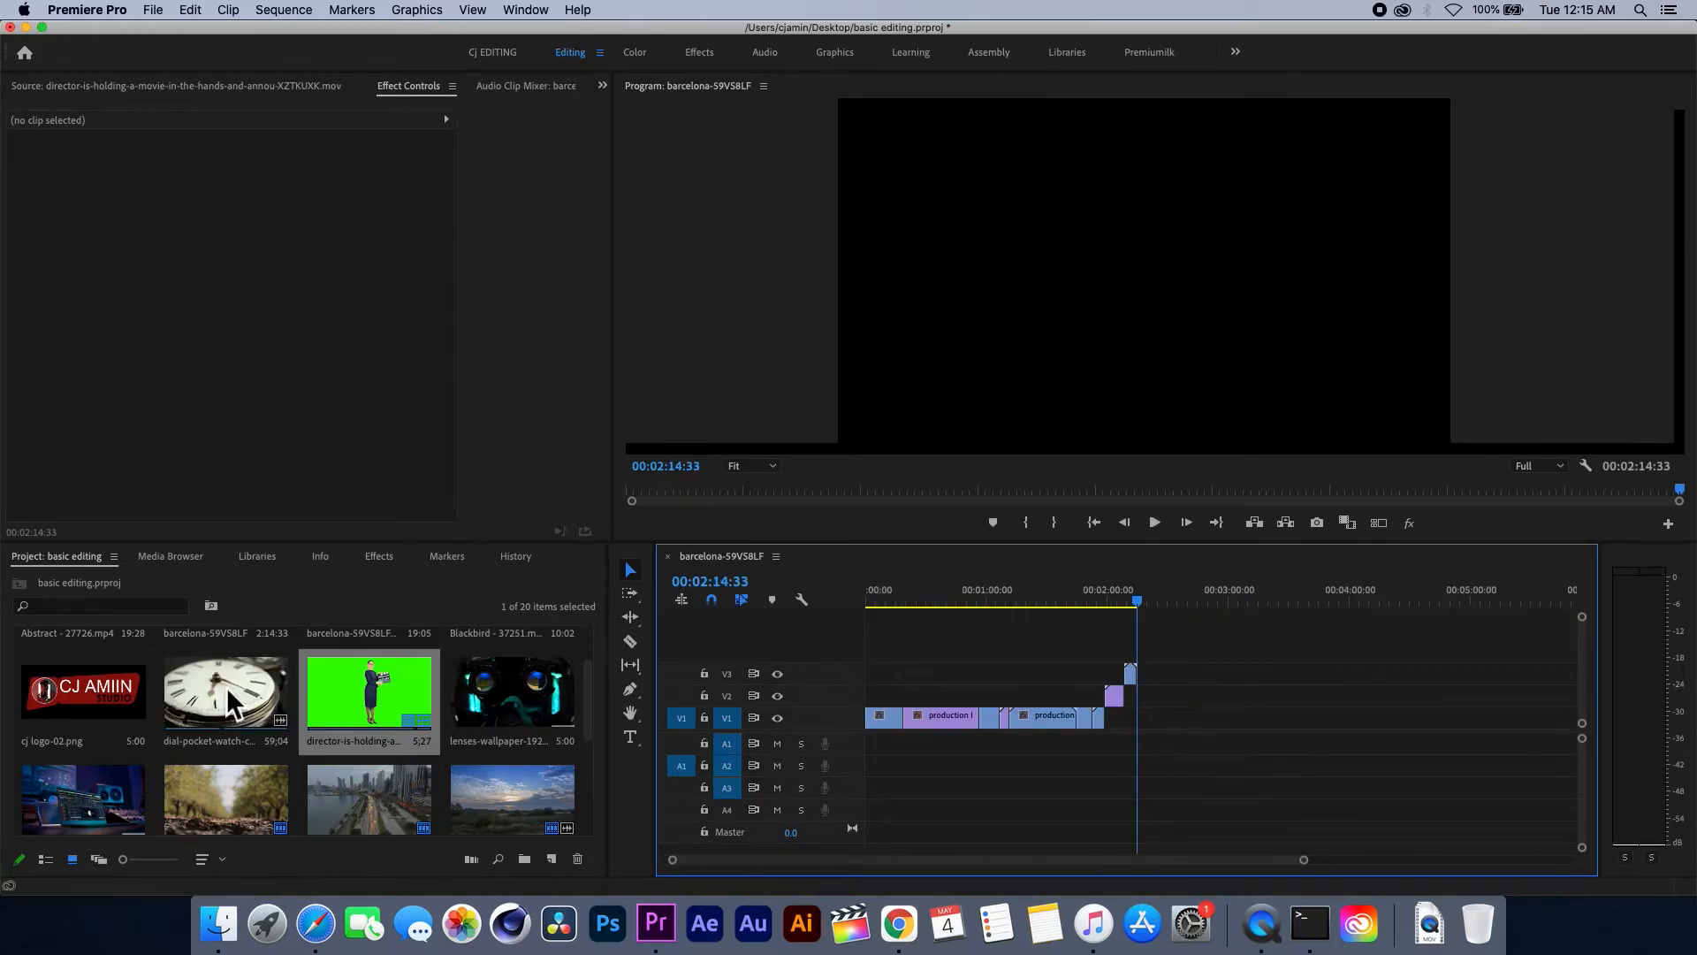
# - Load the dial-pocket-watch clip into the Source Monitor and mark its In point at 00;24;45;20
pyautogui.doubleClick(220, 697)
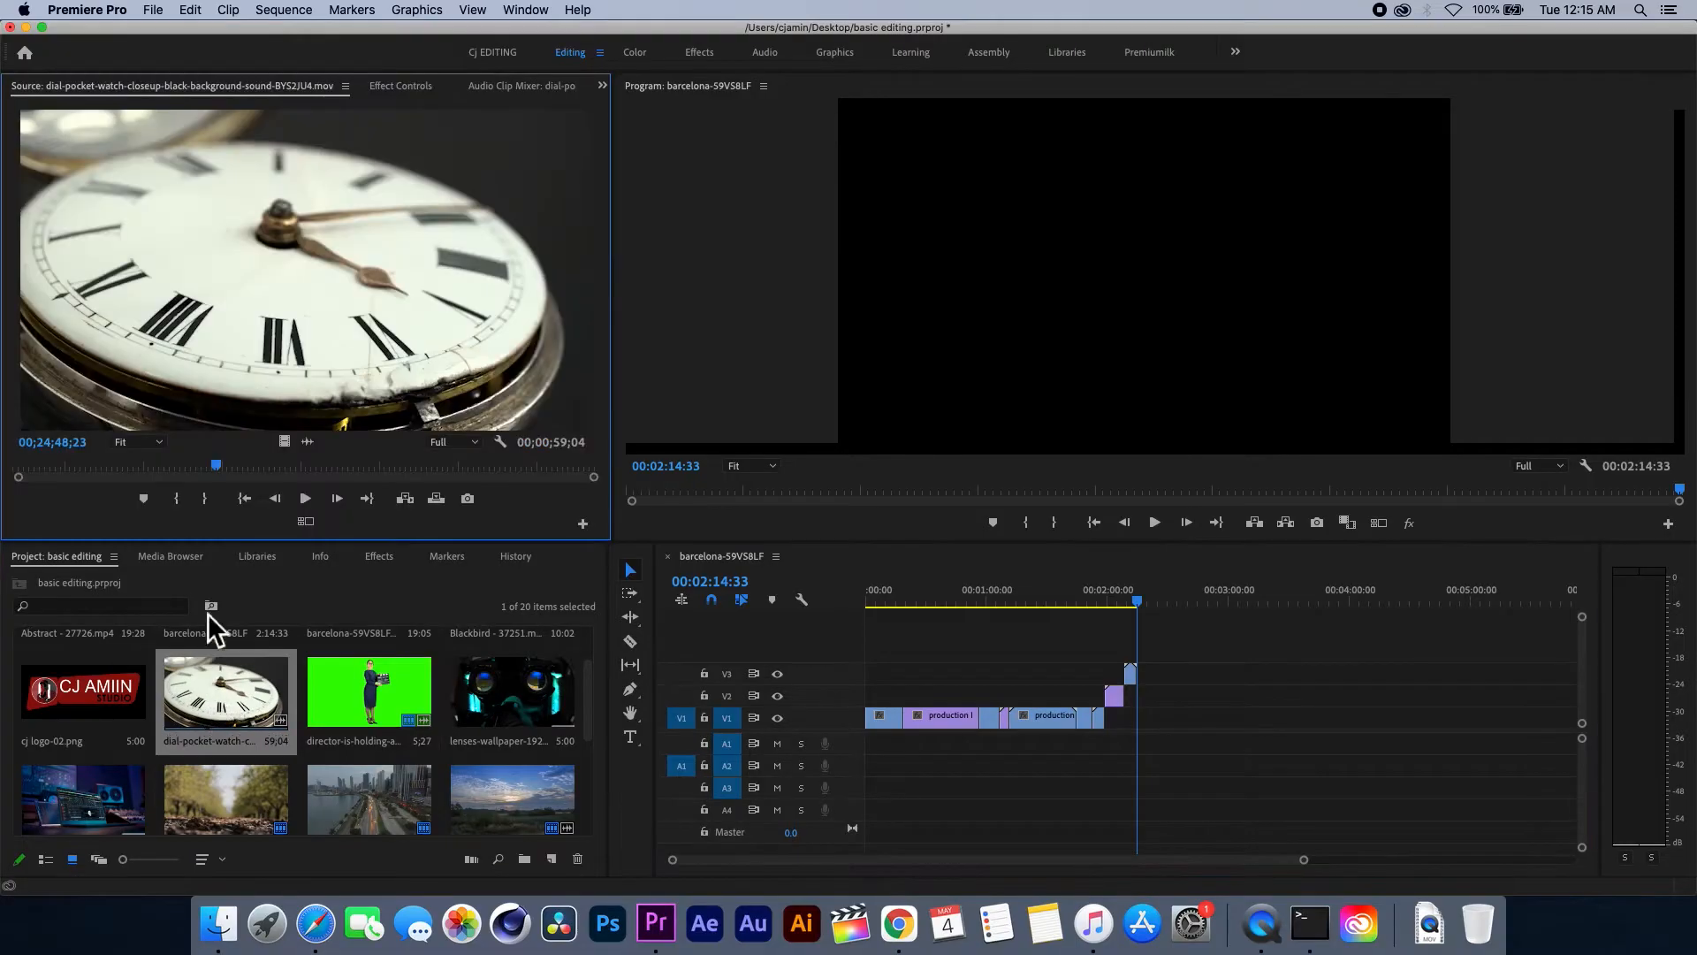
pyautogui.click(300, 500)
pyautogui.moveTo(228, 467); pyautogui.dragTo(183, 475)
pyautogui.press('space')
pyautogui.press('space')
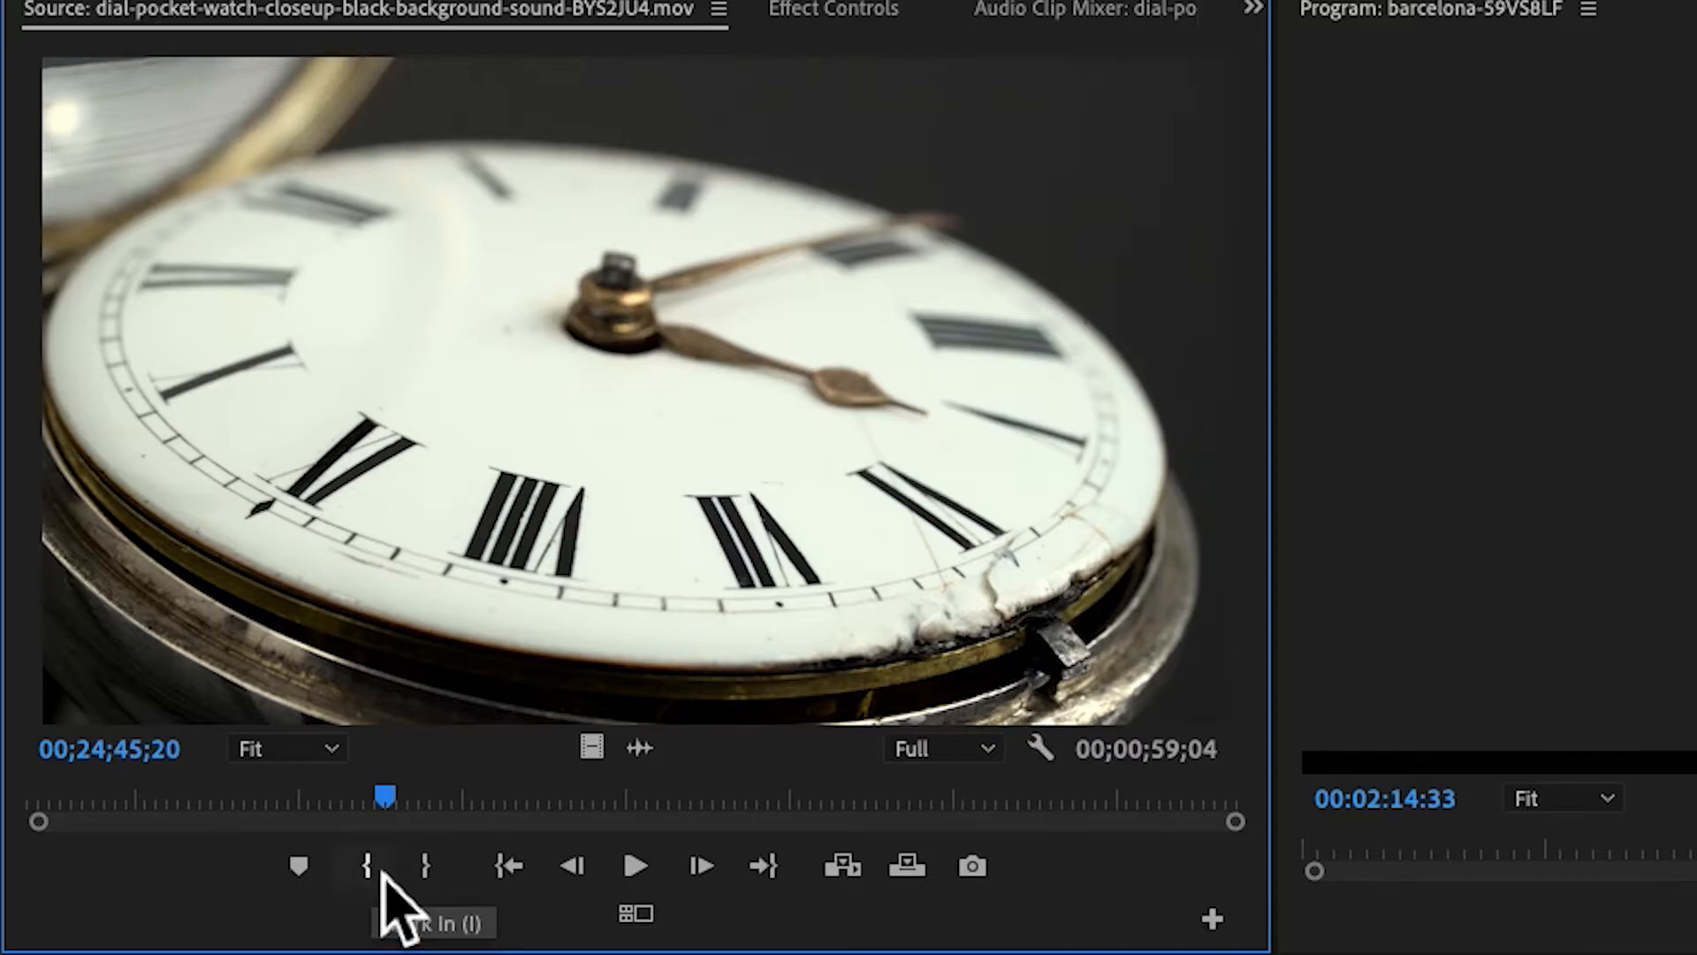
pyautogui.click(380, 871)
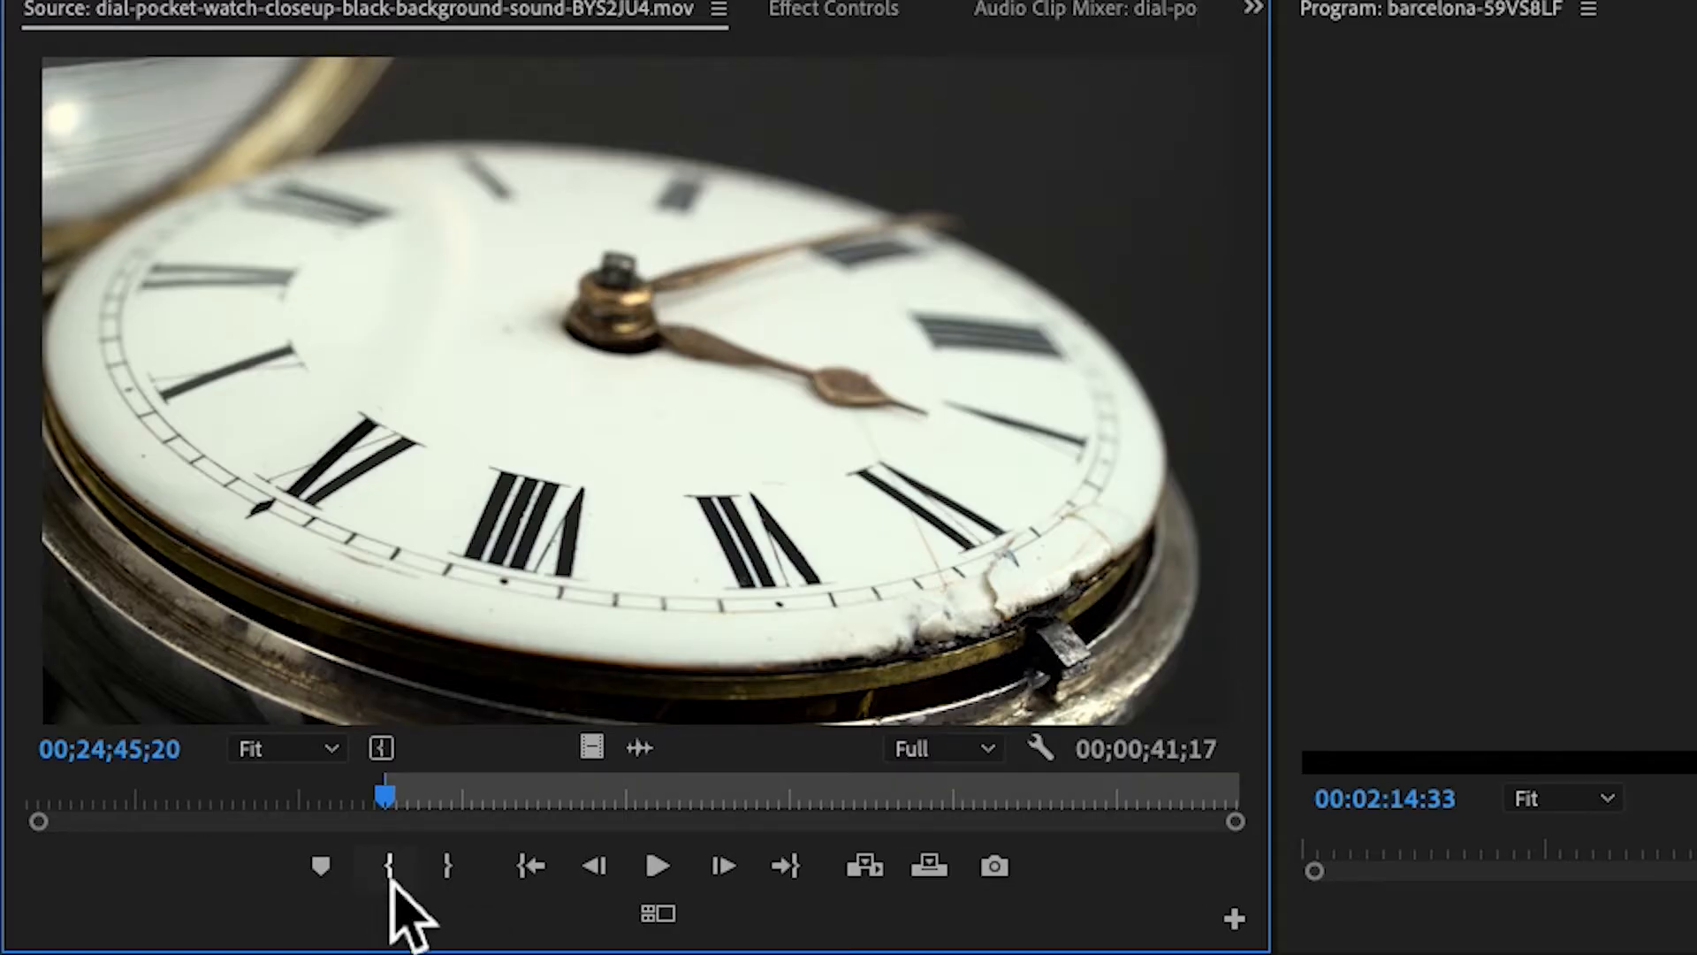
# - Mark the pocket-watch clip's Out point at 00;24;56;14 and add only its video to V4 at the end of the sequence
pyautogui.moveTo(403, 804)
pyautogui.mouseDown()
pyautogui.moveTo(879, 806)
pyautogui.moveTo(366, 806)
pyautogui.moveTo(416, 807)
pyautogui.moveTo(399, 808)
pyautogui.mouseUp()
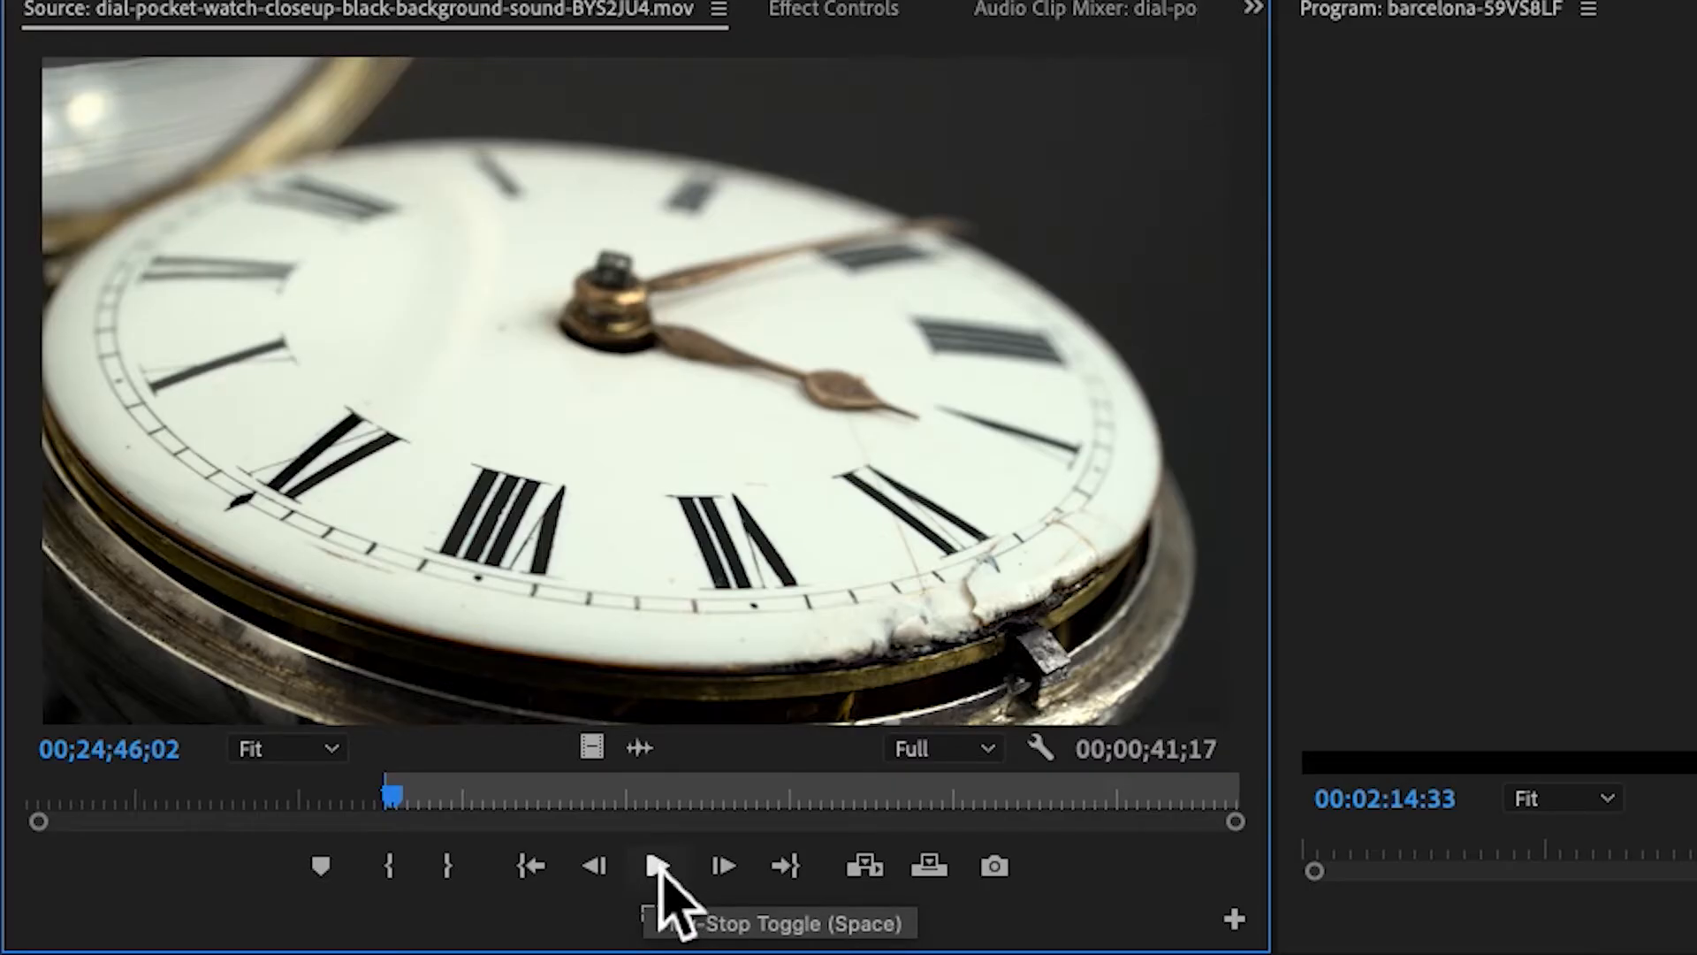
pyautogui.click(658, 866)
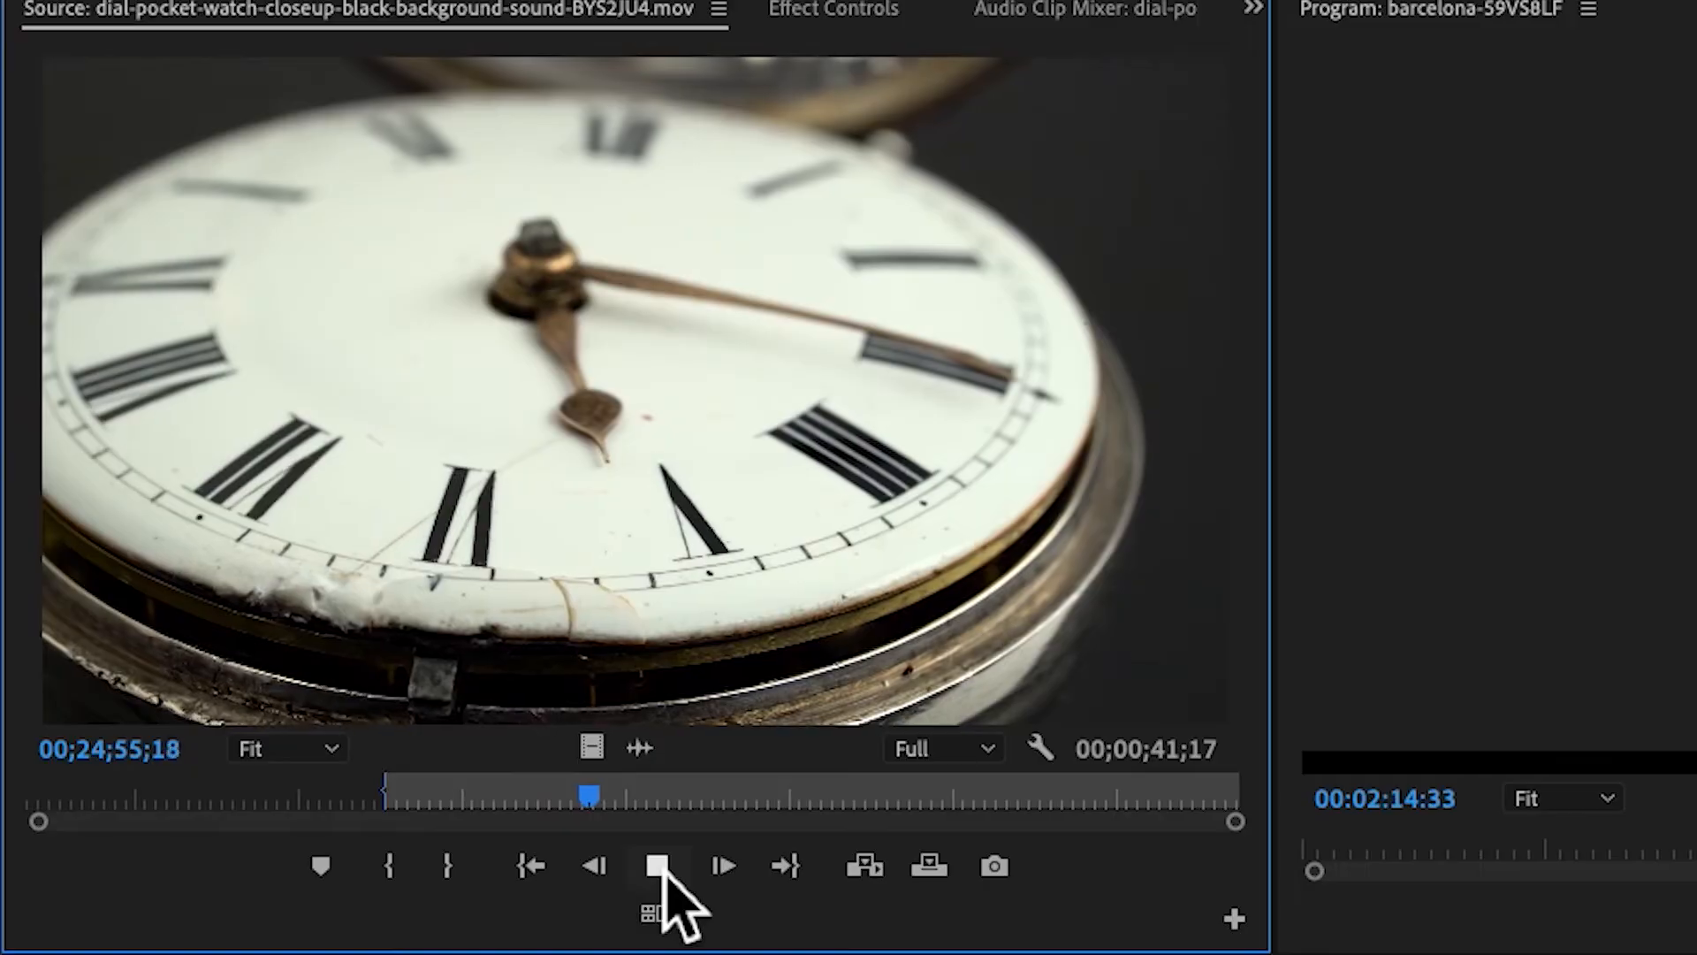
pyautogui.click(663, 869)
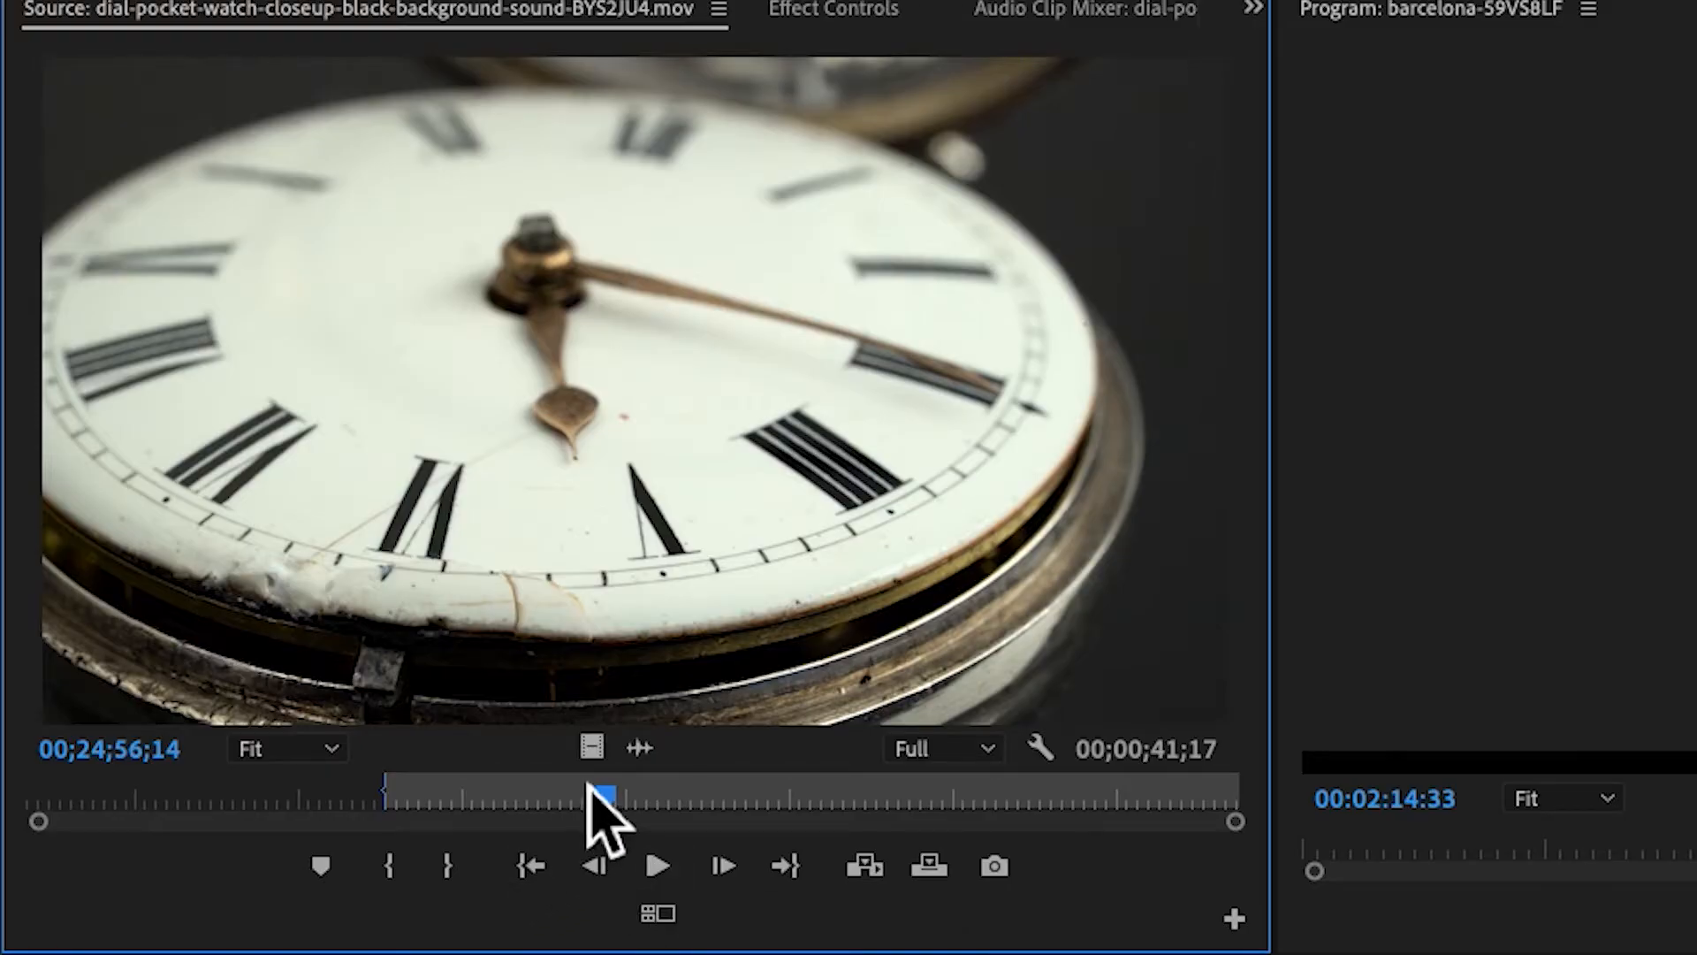
pyautogui.hotkey('ctrl', 's')
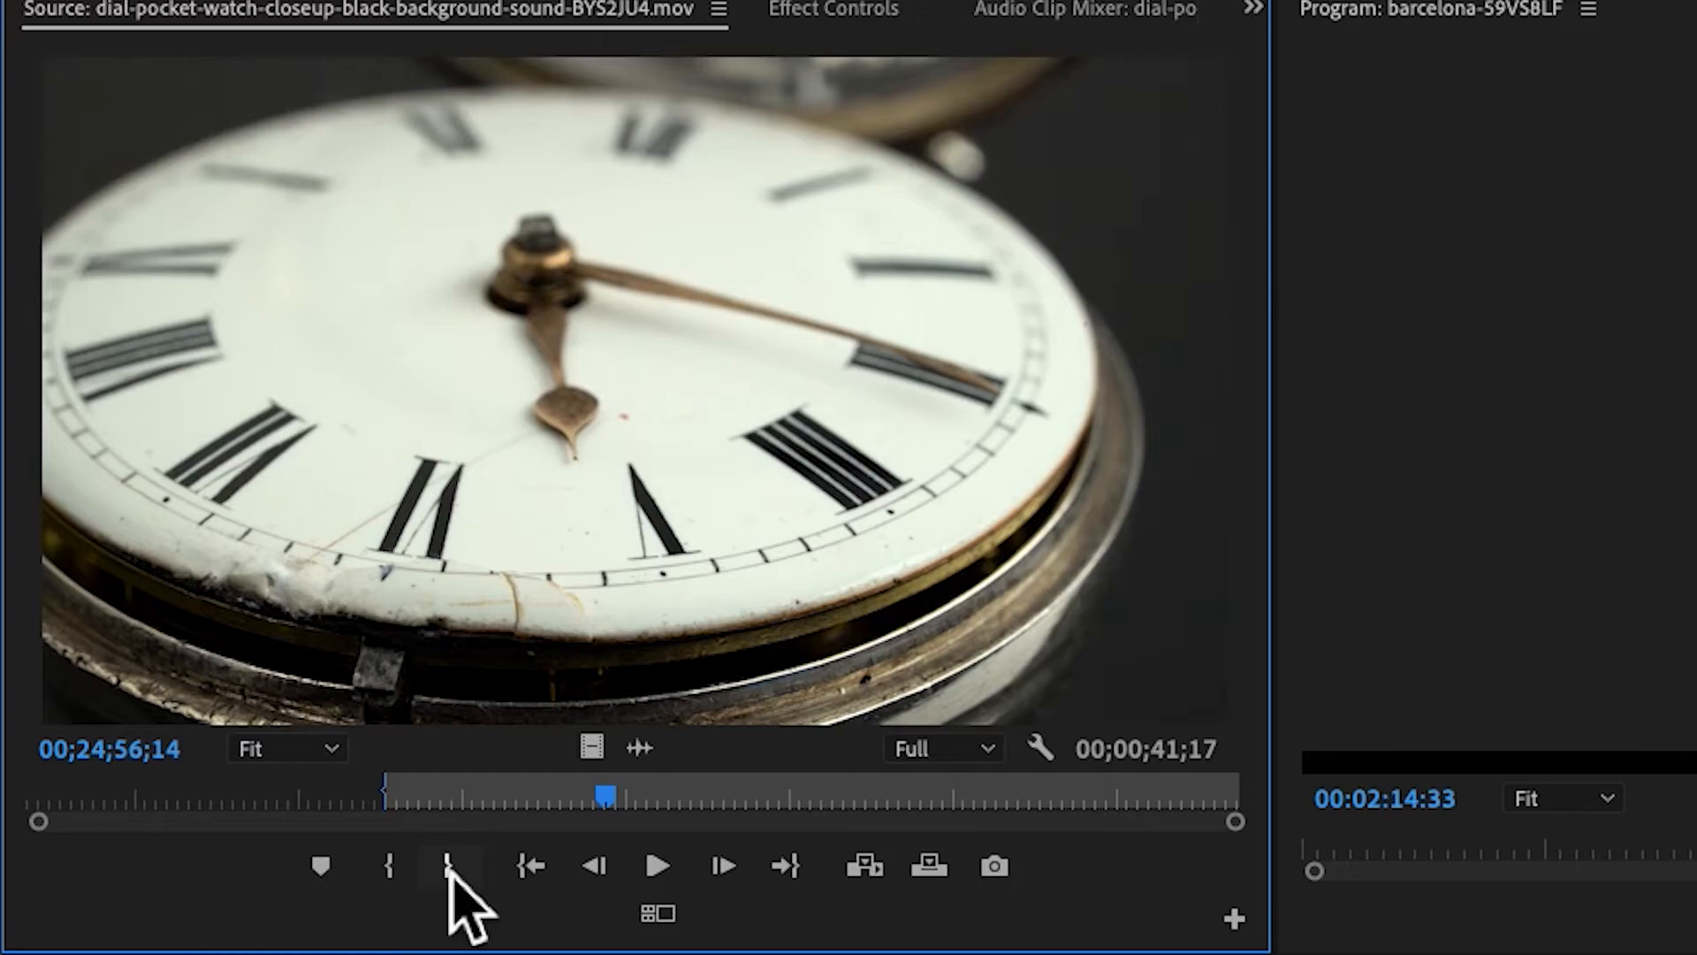
pyautogui.click(449, 871)
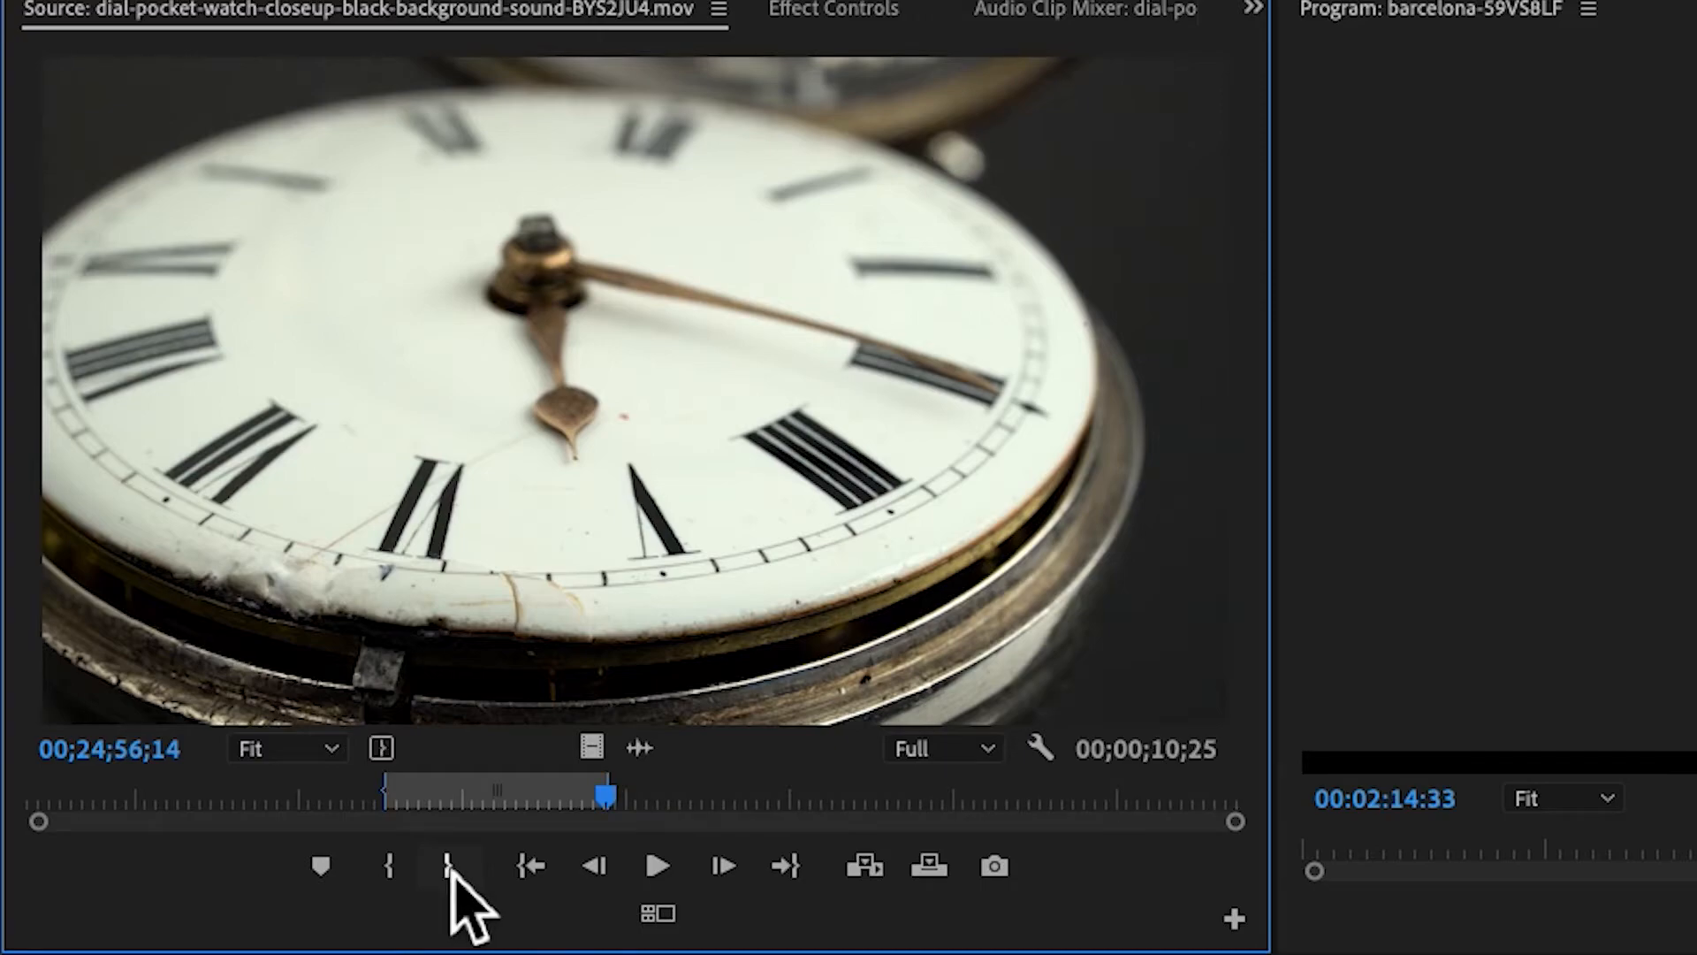
pyautogui.press('super+z')
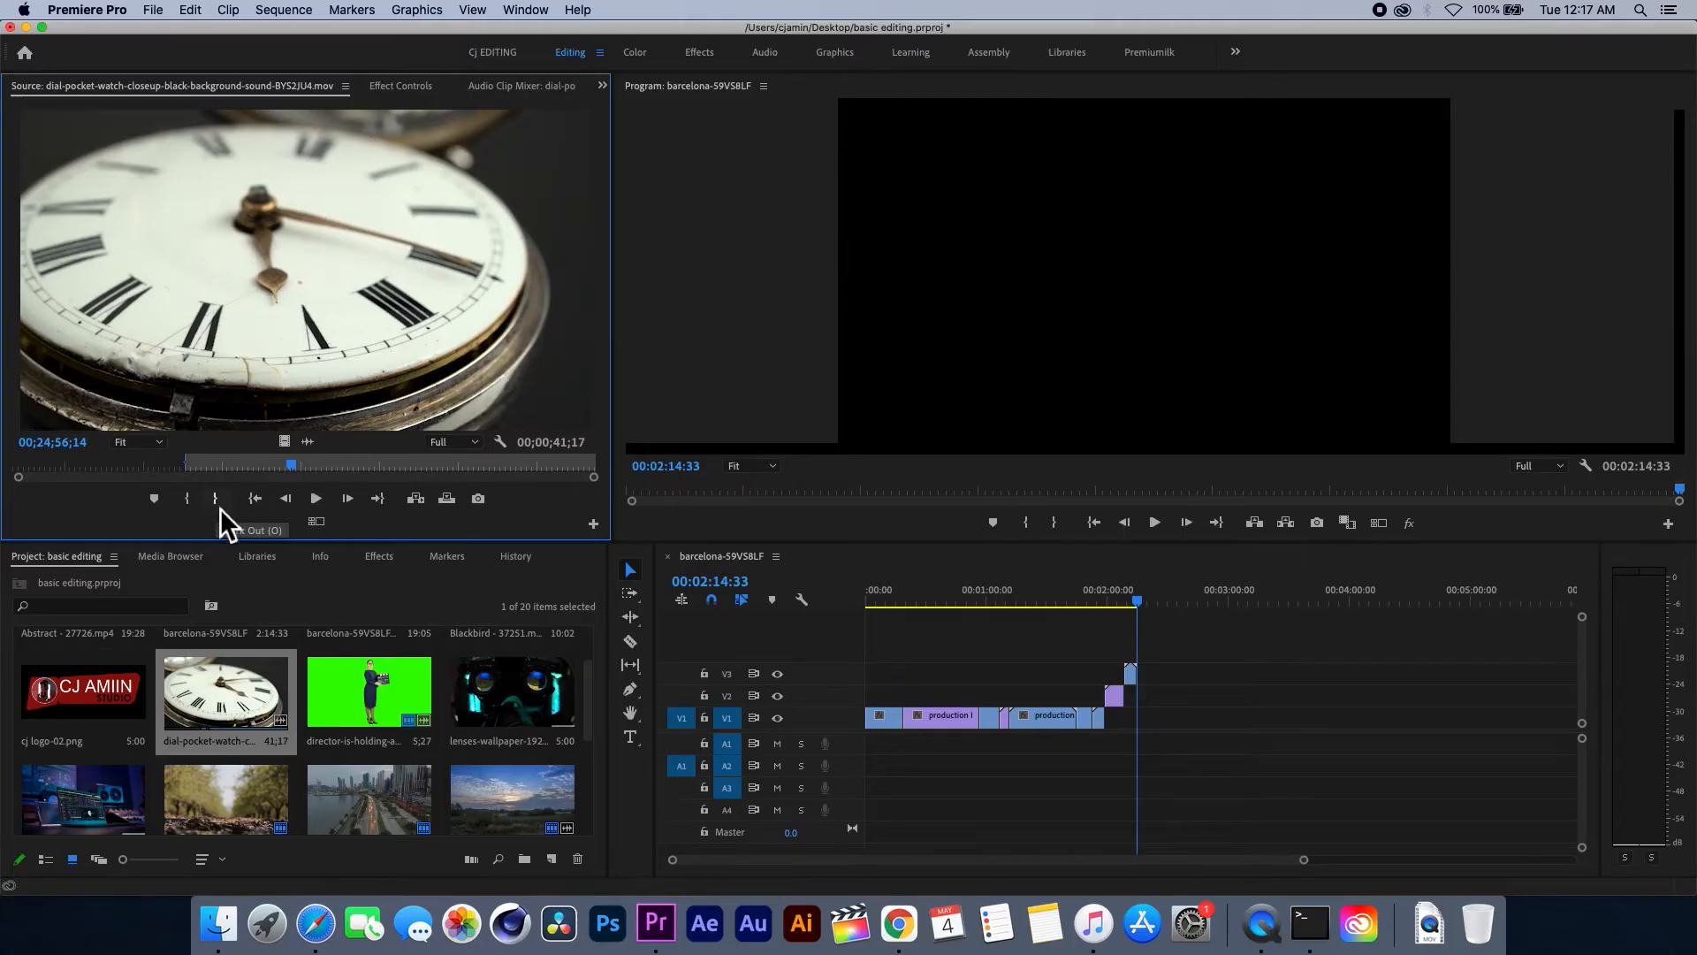
pyautogui.click(217, 500)
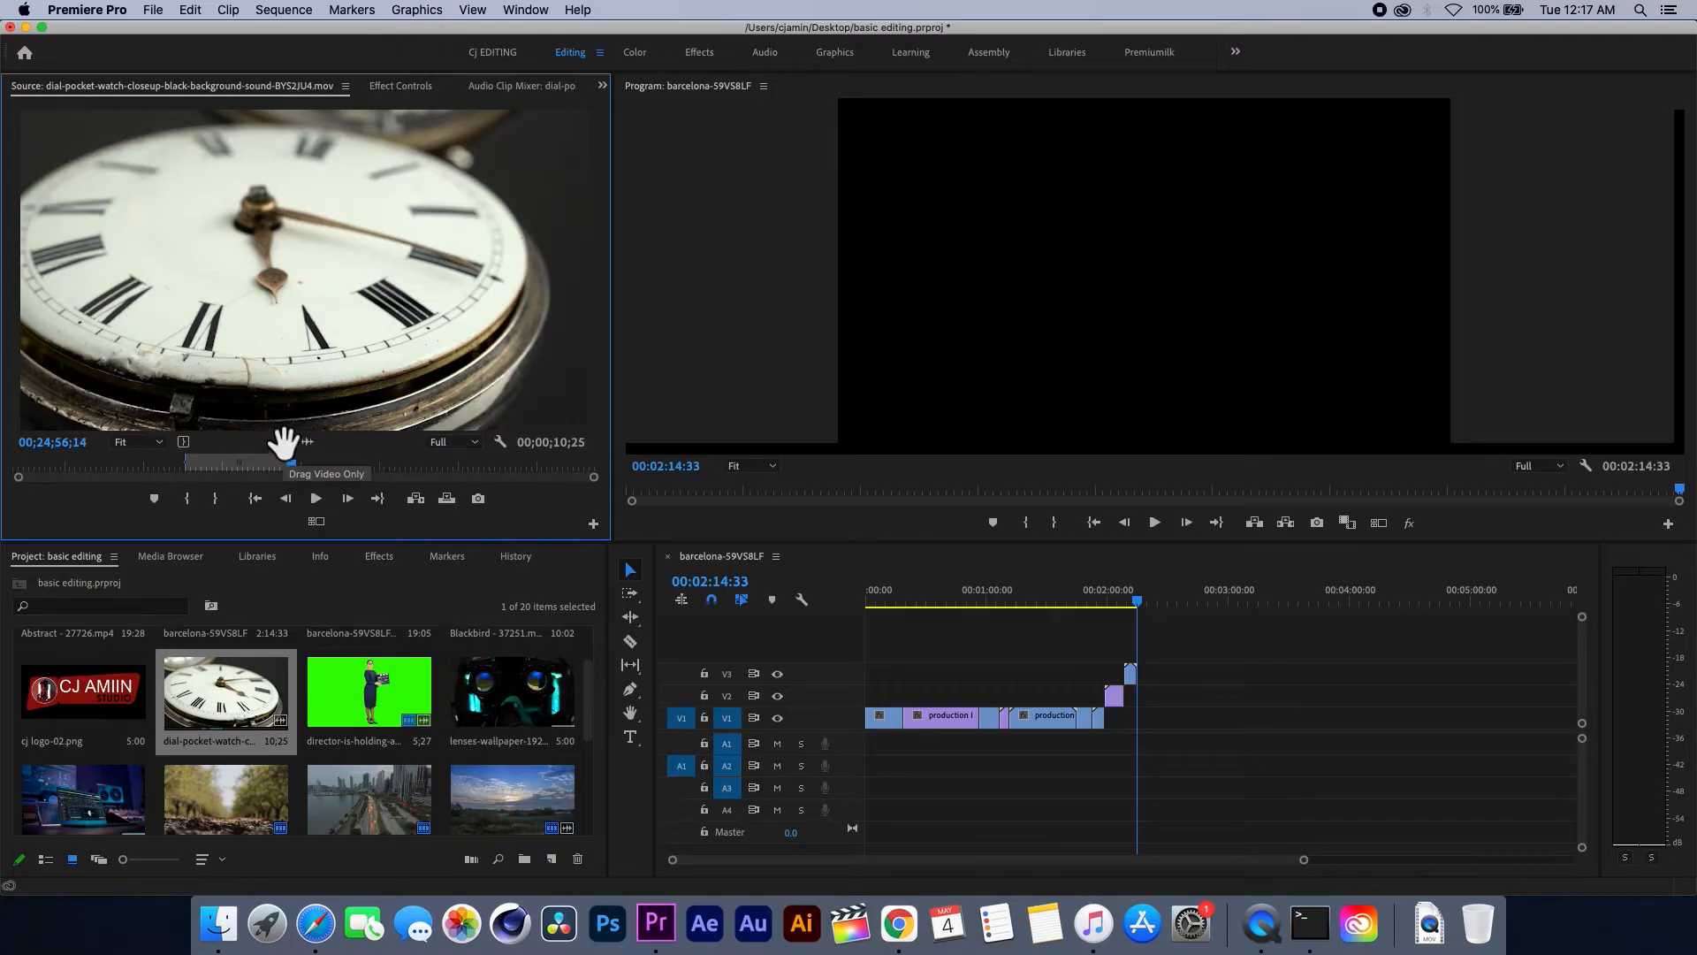
pyautogui.moveTo(286, 444); pyautogui.dragTo(1145, 656)
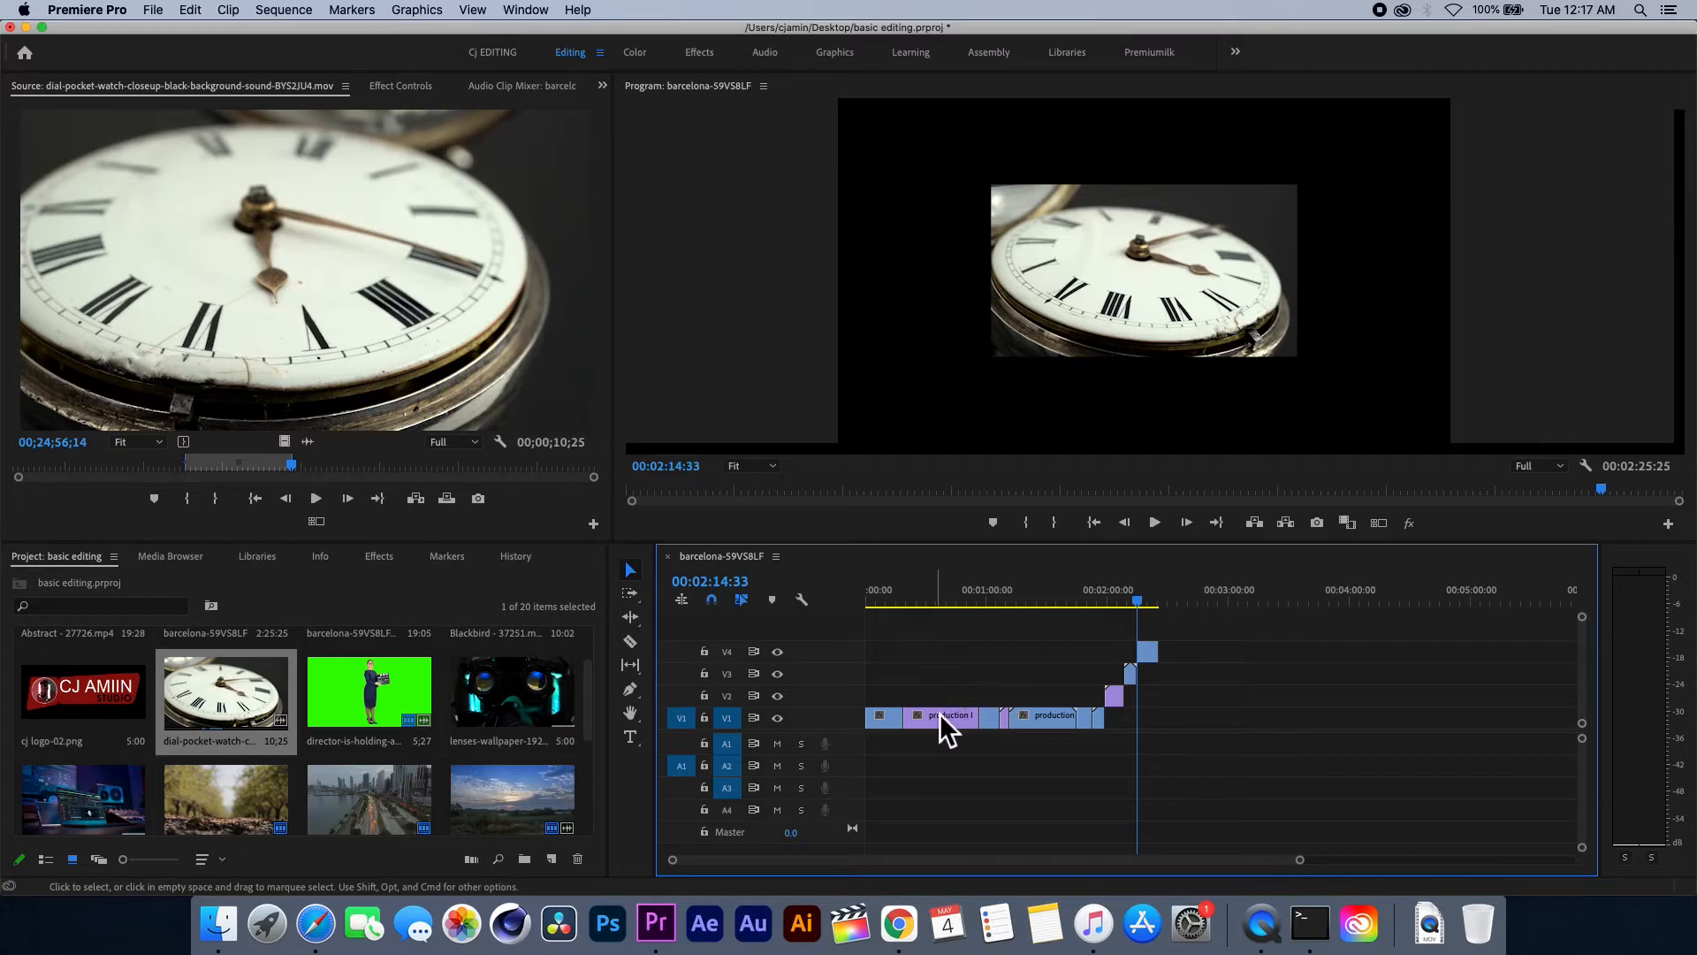
# - Try to move the night street clip from V1 to V5 directly after the pocket-watch clip
pyautogui.moveTo(1142, 594); pyautogui.dragTo(1096, 606)
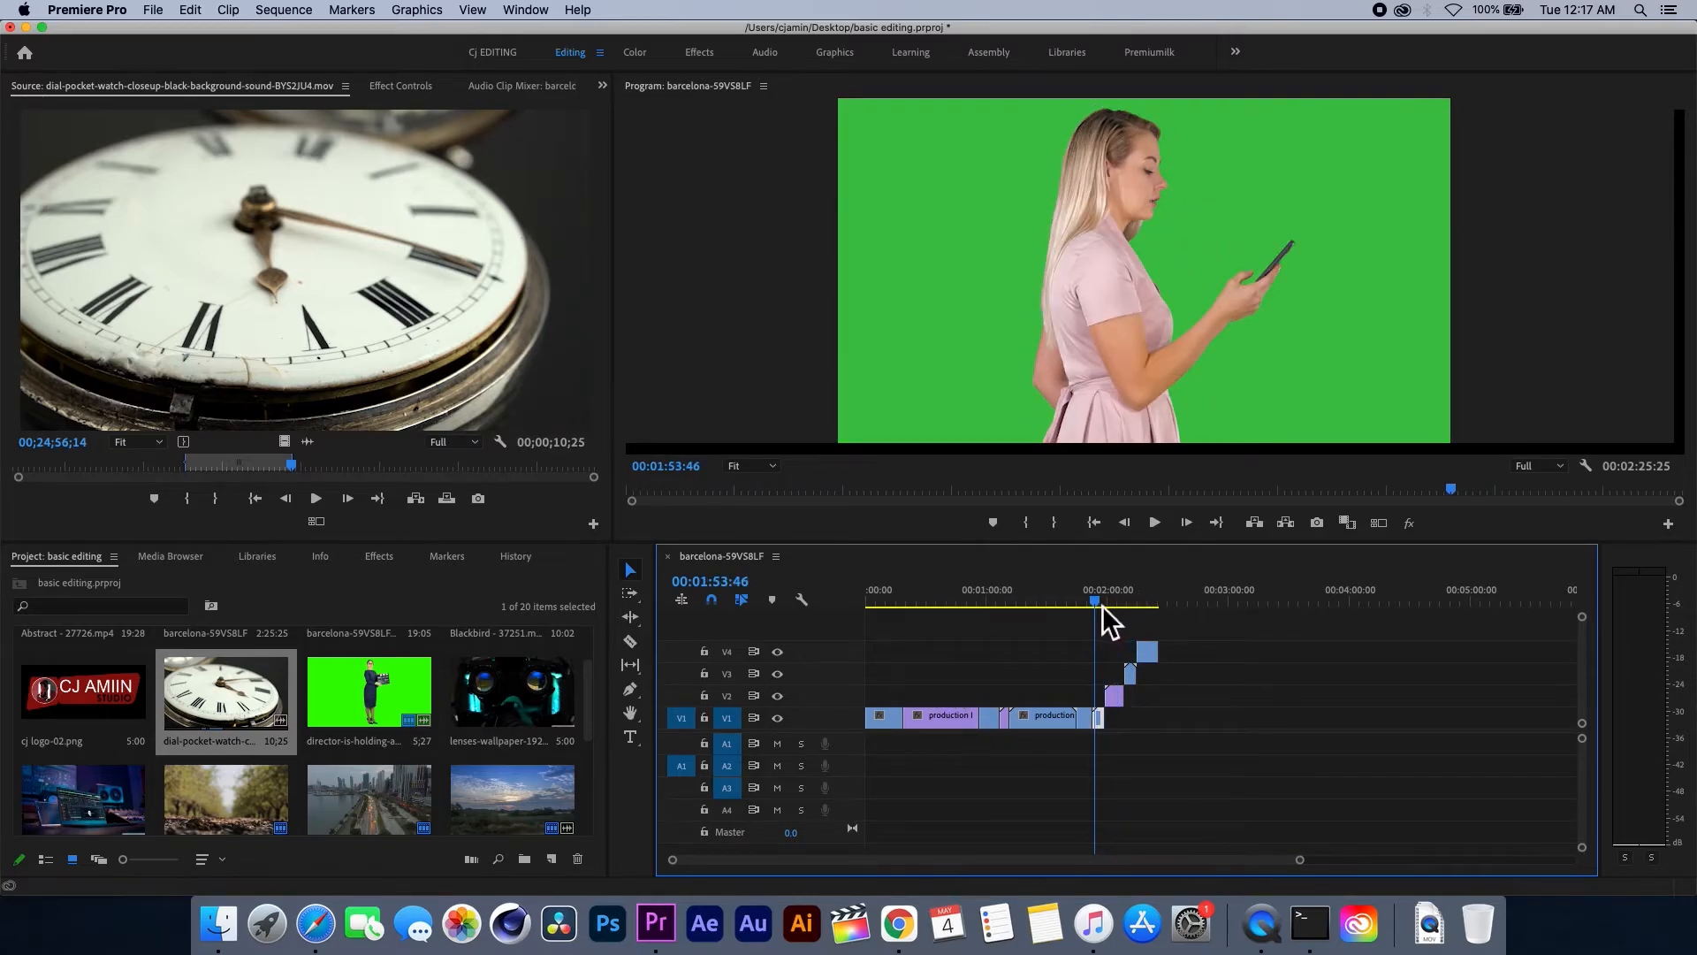
pyautogui.click(1085, 716)
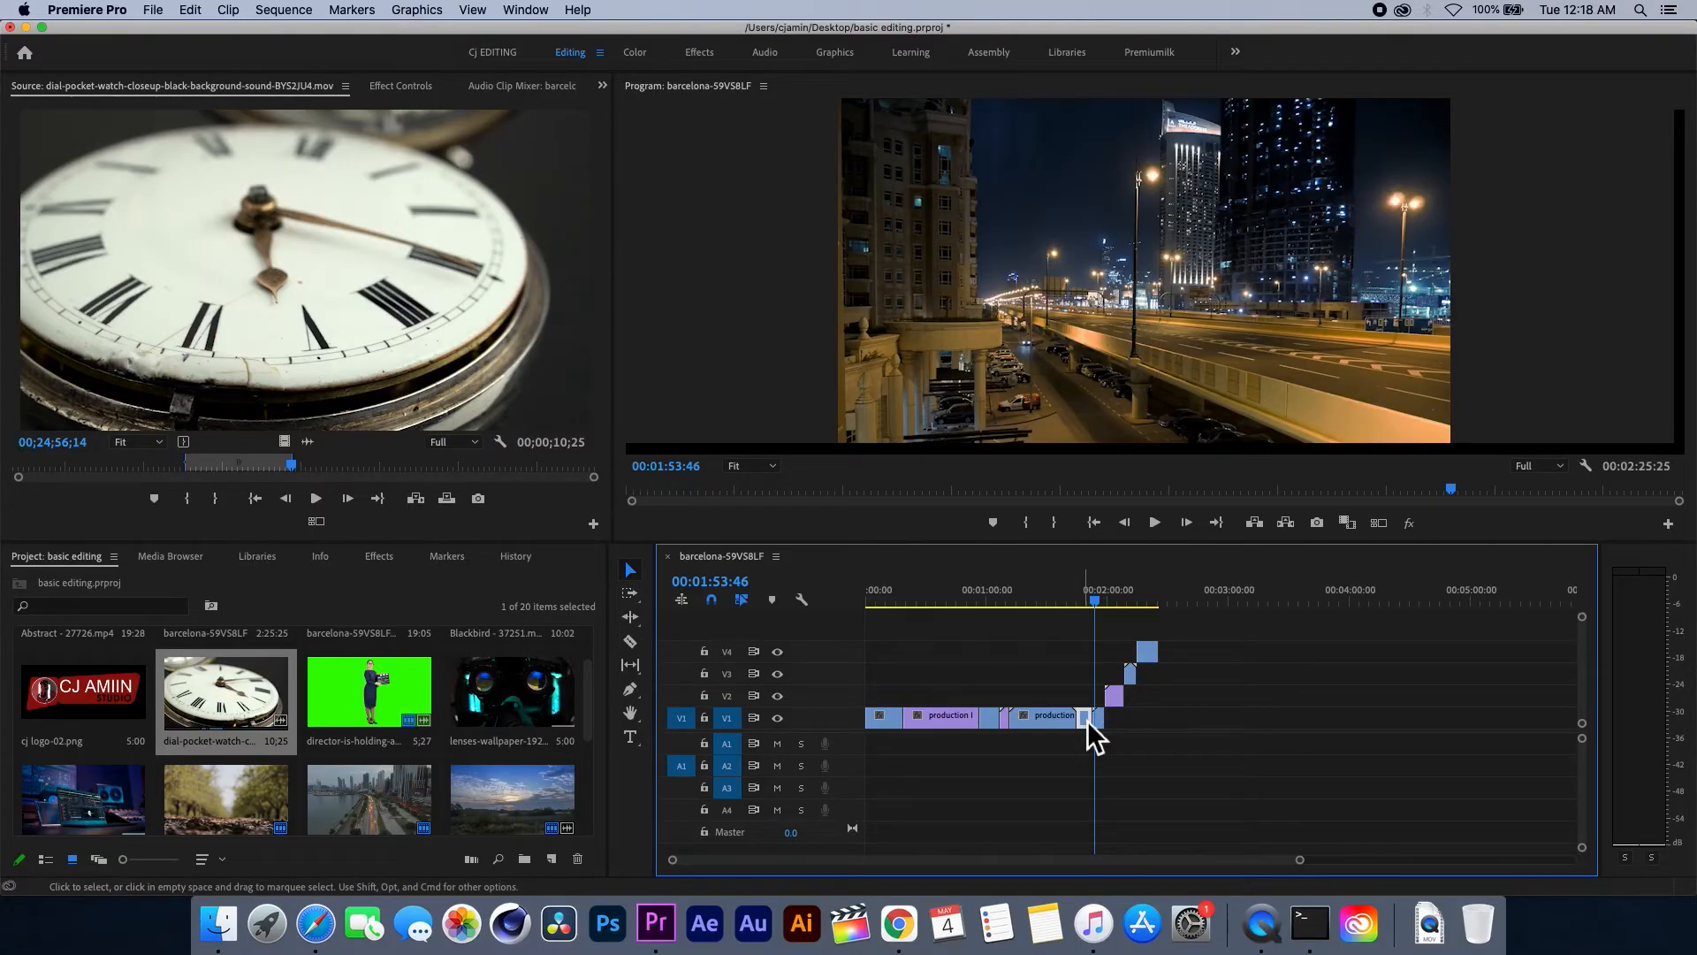
pyautogui.moveTo(1089, 719); pyautogui.dragTo(1162, 633)
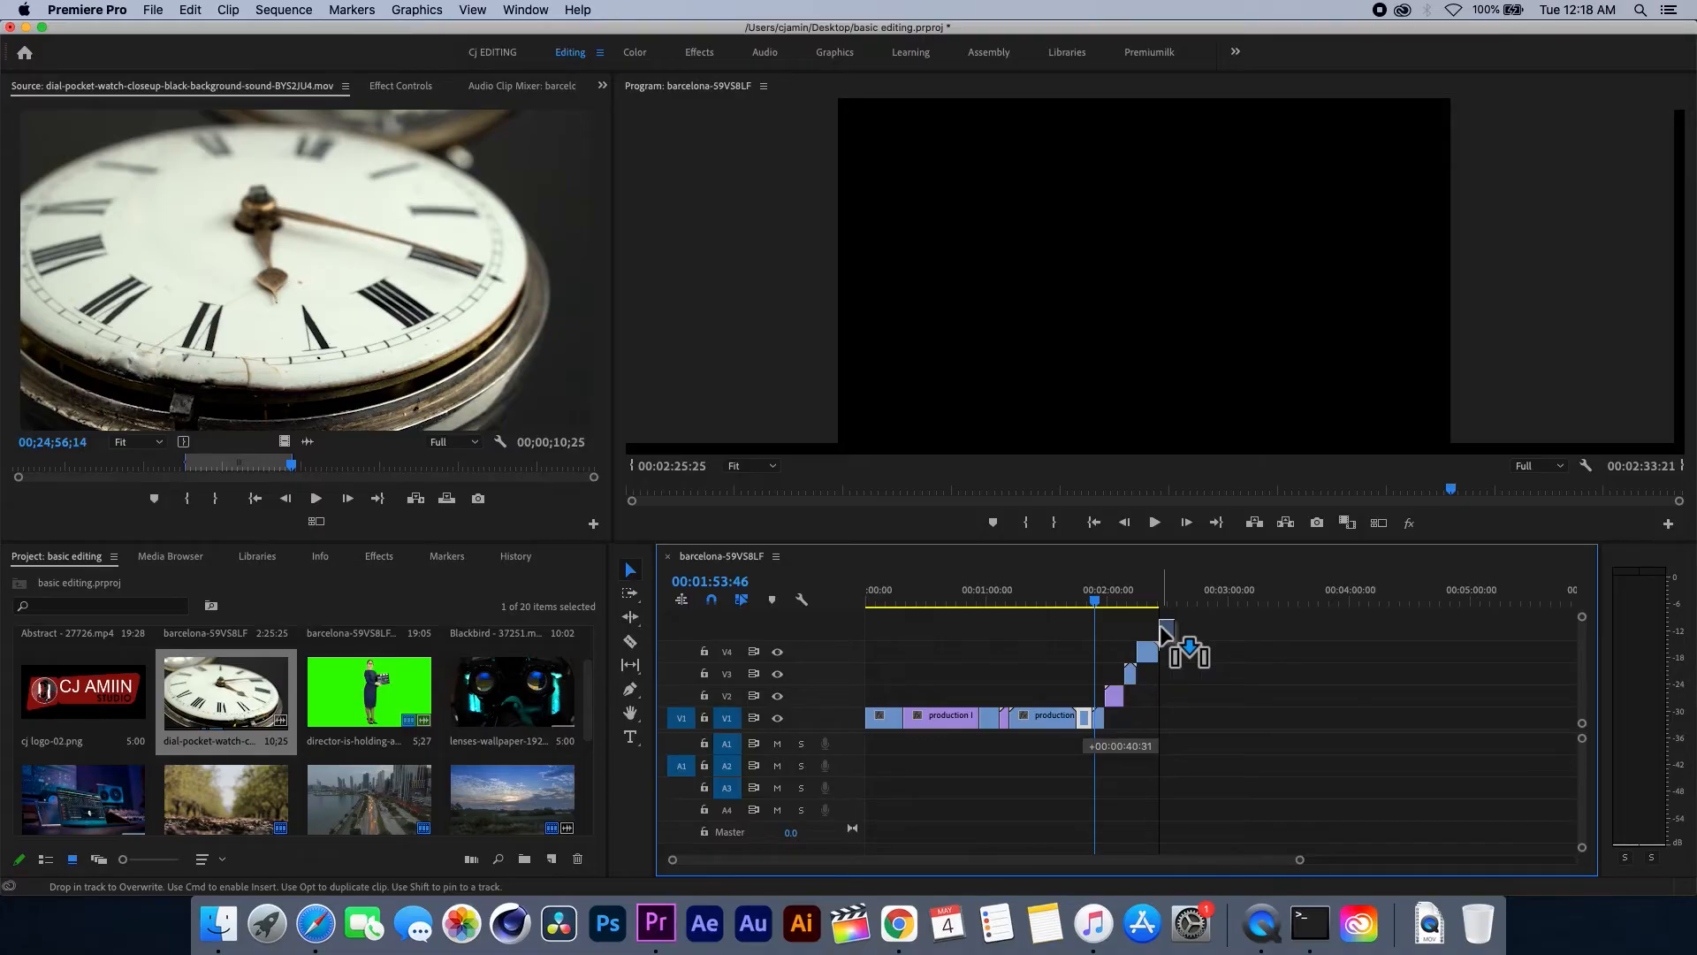
pyautogui.moveTo(1162, 628); pyautogui.dragTo(1166, 627)
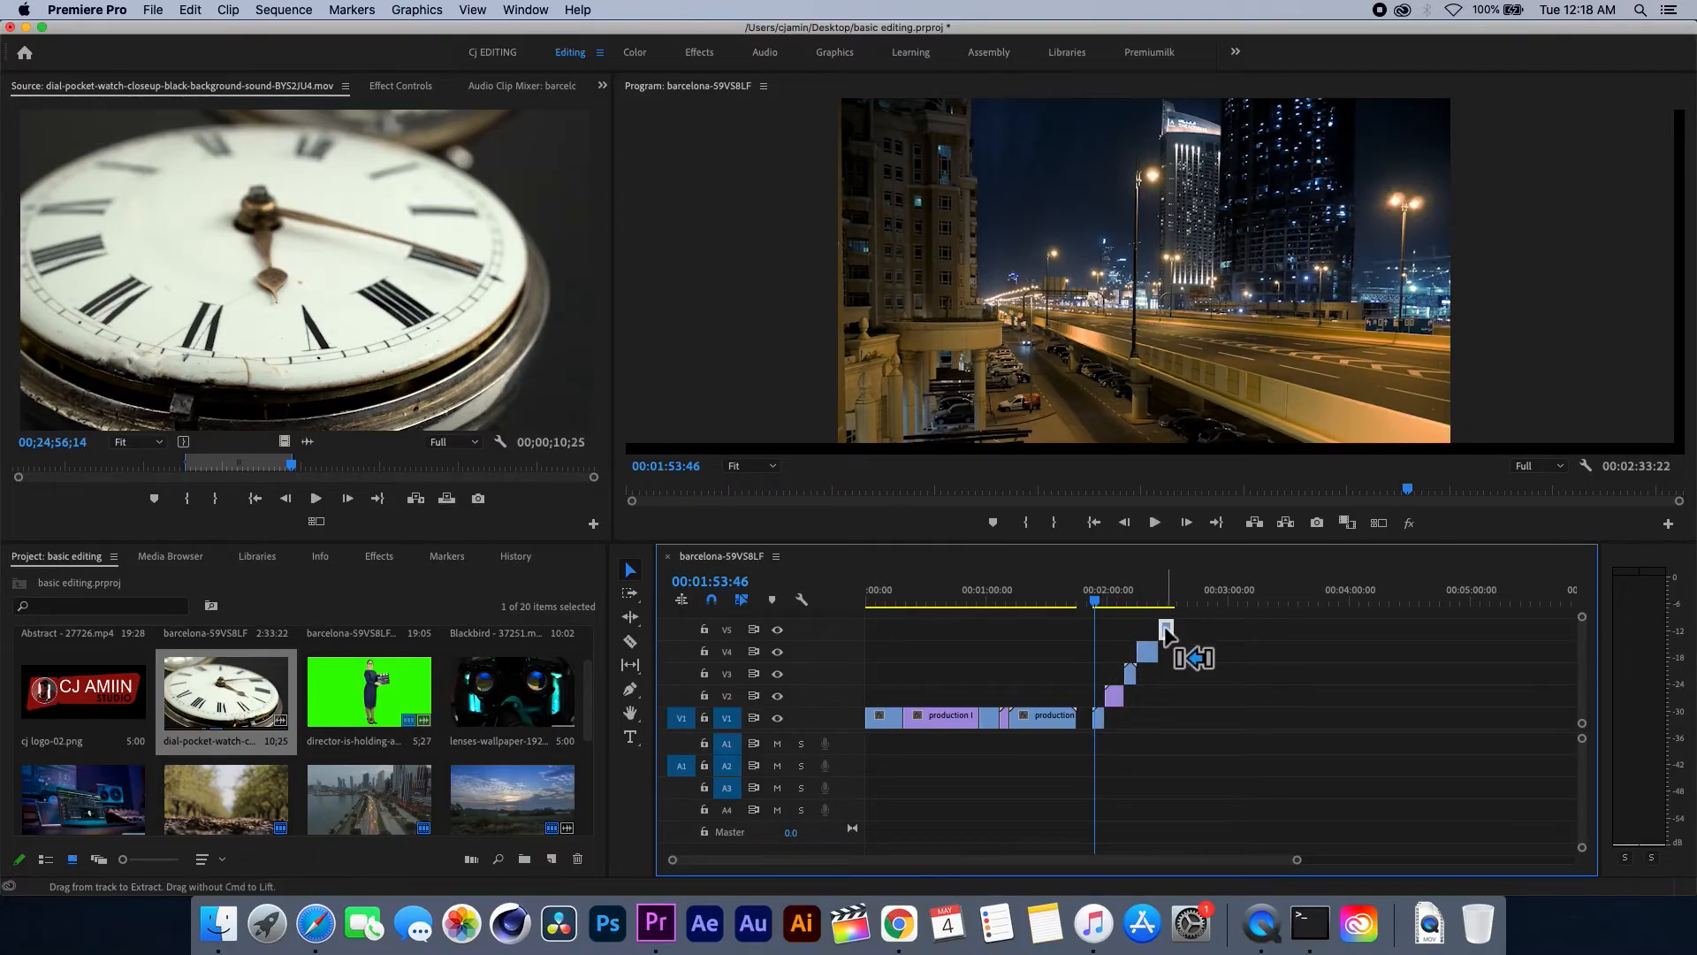
pyautogui.hotkey('ctrl', 'z')
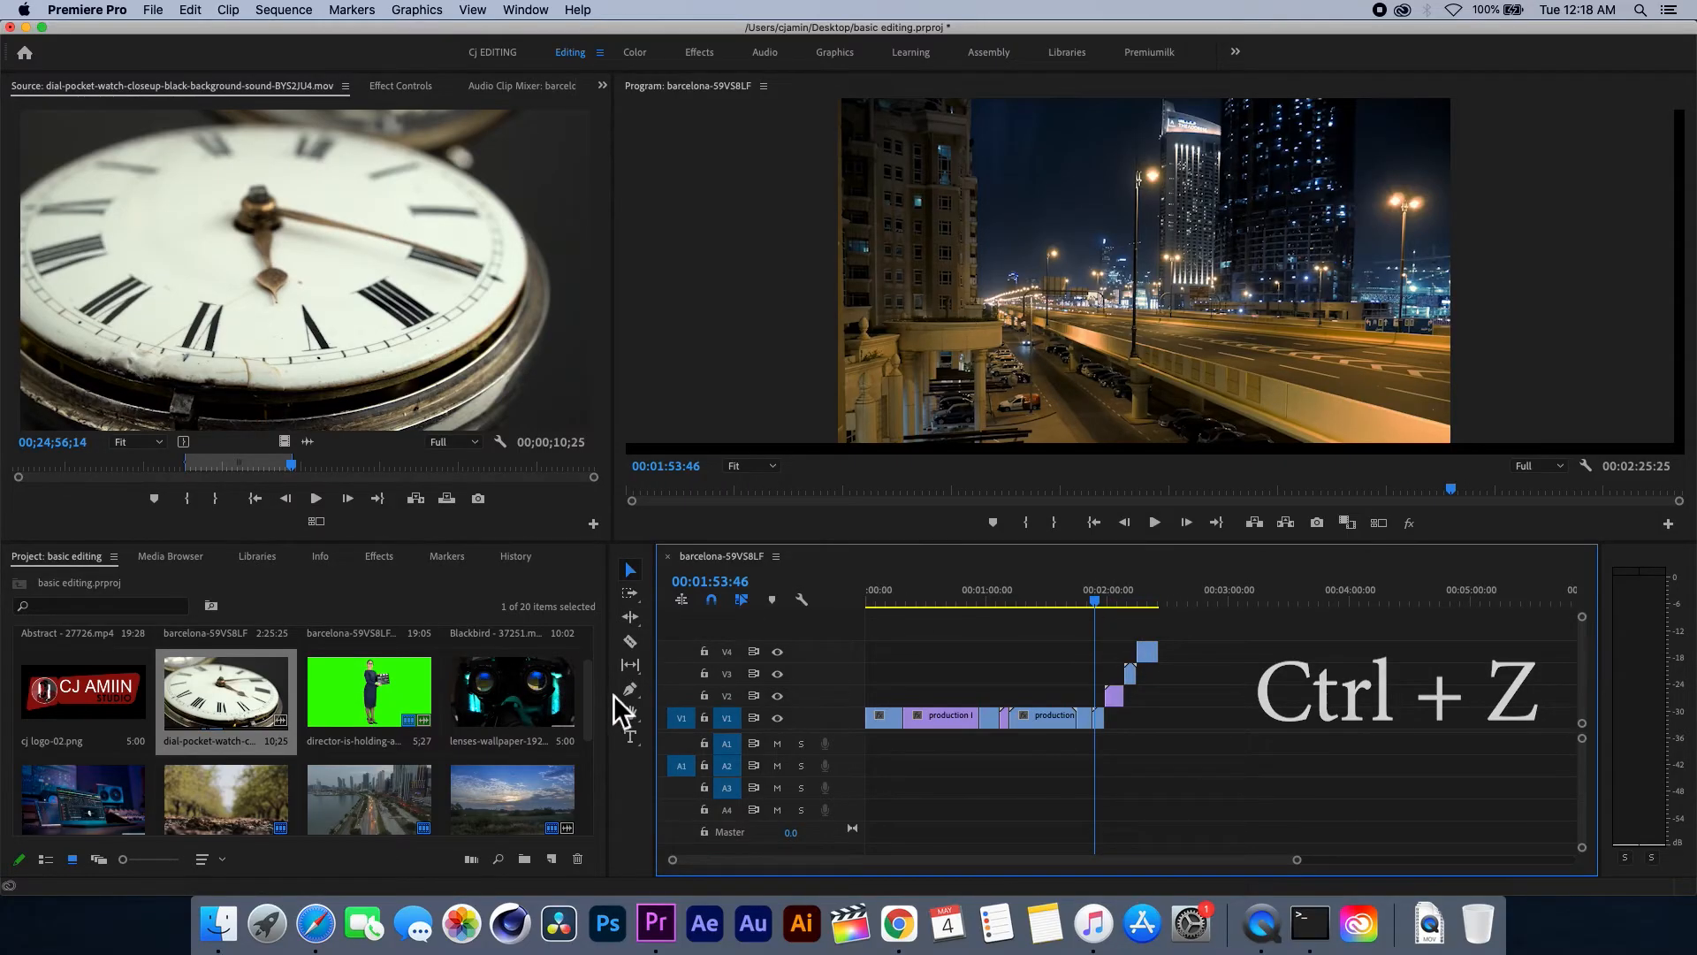
# - Load the traveling-at-sunset clip into the Source Monitor and bring its playhead to 00:00:05:03
pyautogui.doubleClick(225, 778)
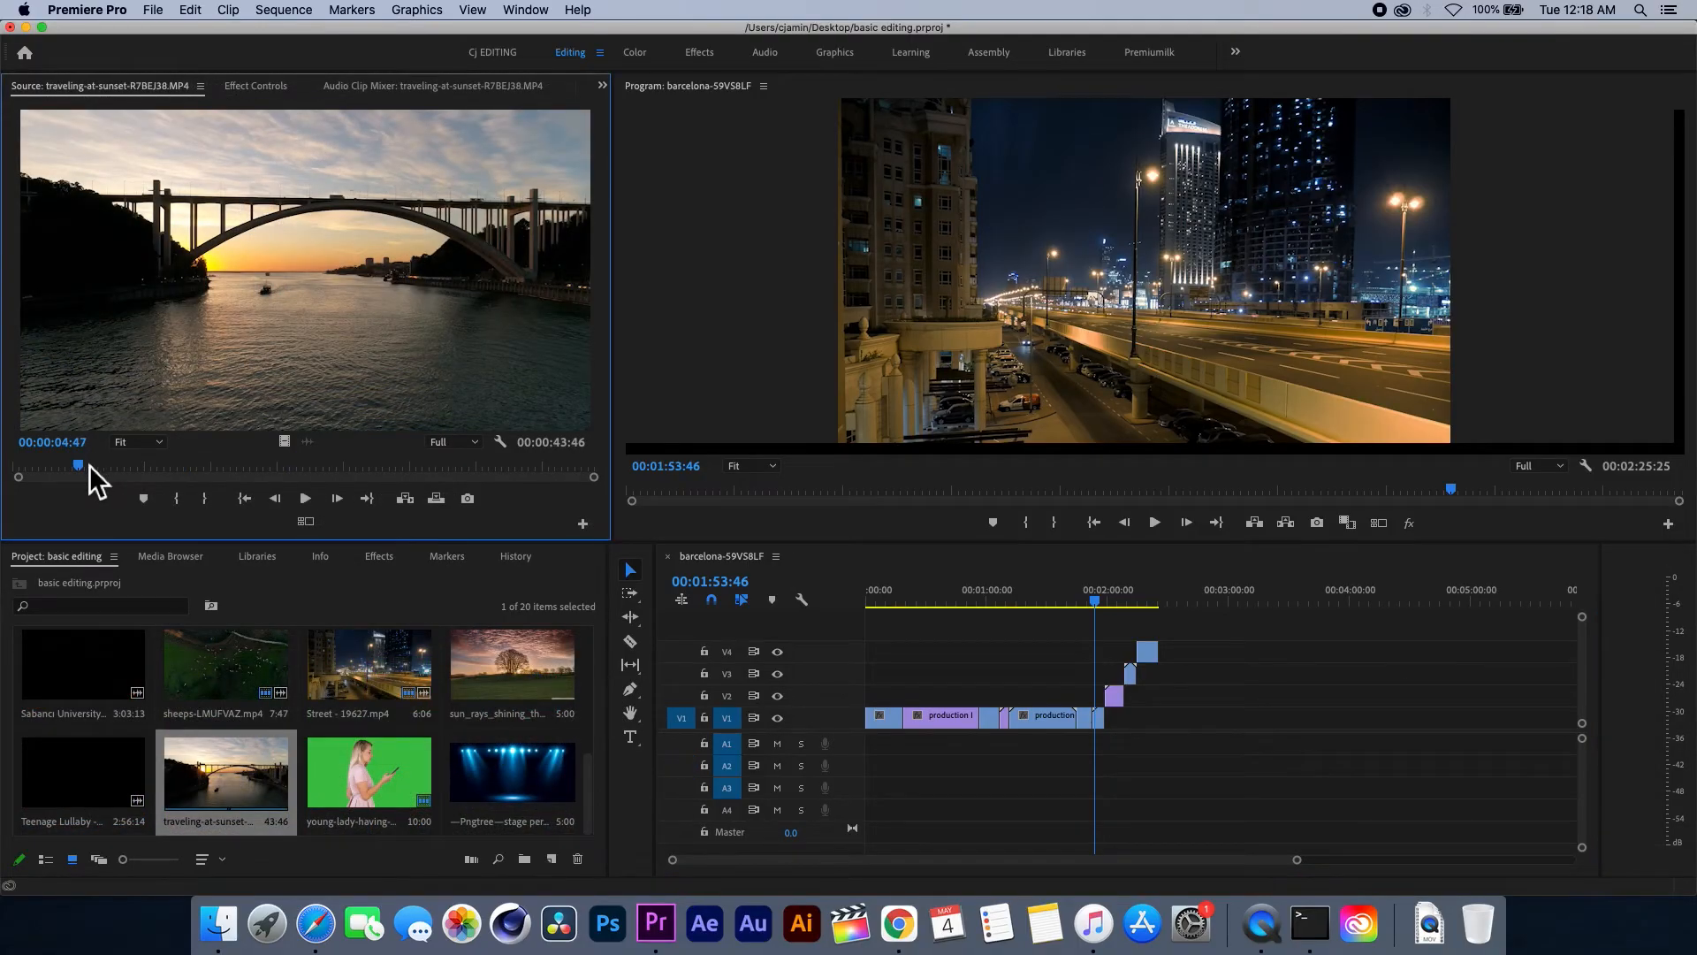
pyautogui.moveTo(88, 466); pyautogui.dragTo(86, 467)
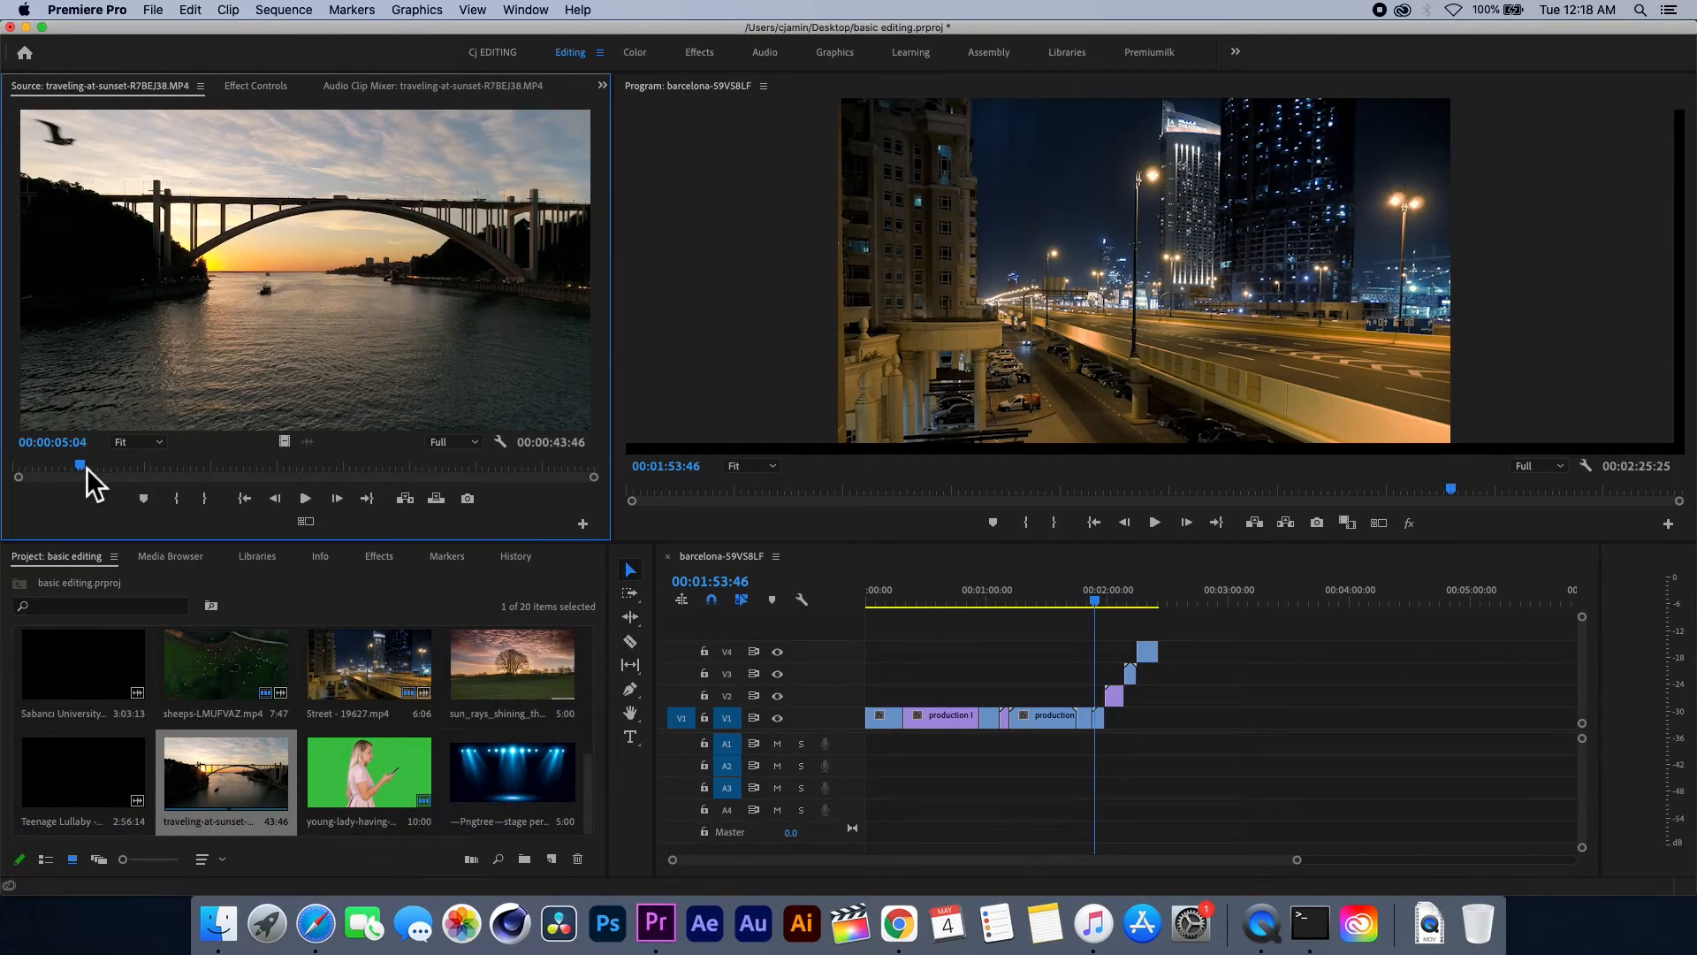
pyautogui.click(283, 506)
pyautogui.click(283, 506)
pyautogui.click(283, 506)
pyautogui.click(283, 505)
pyautogui.click(283, 505)
pyautogui.click(283, 505)
pyautogui.click(350, 506)
pyautogui.click(350, 505)
pyautogui.click(350, 505)
pyautogui.click(350, 506)
pyautogui.click(350, 505)
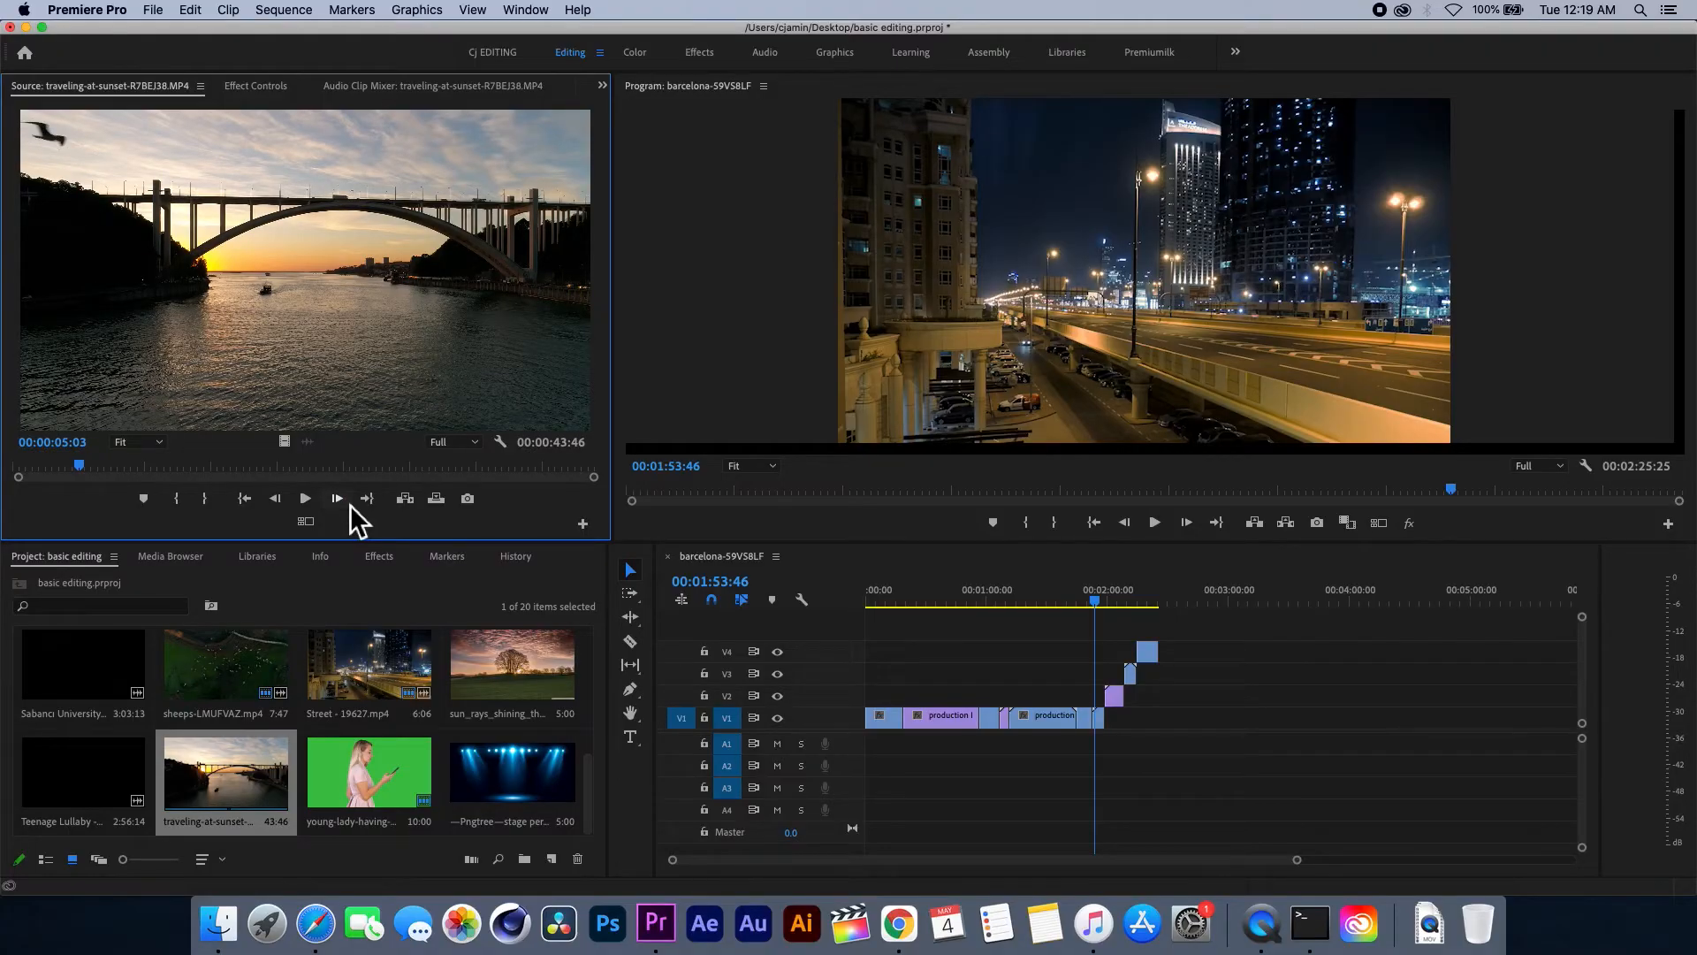
# - Step the source playhead frame by frame to 00:00:05:00 and mark the sunset clip's In point there
pyautogui.click(286, 507)
pyautogui.click(286, 507)
pyautogui.click(287, 508)
pyautogui.click(287, 508)
pyautogui.click(287, 507)
pyautogui.click(287, 508)
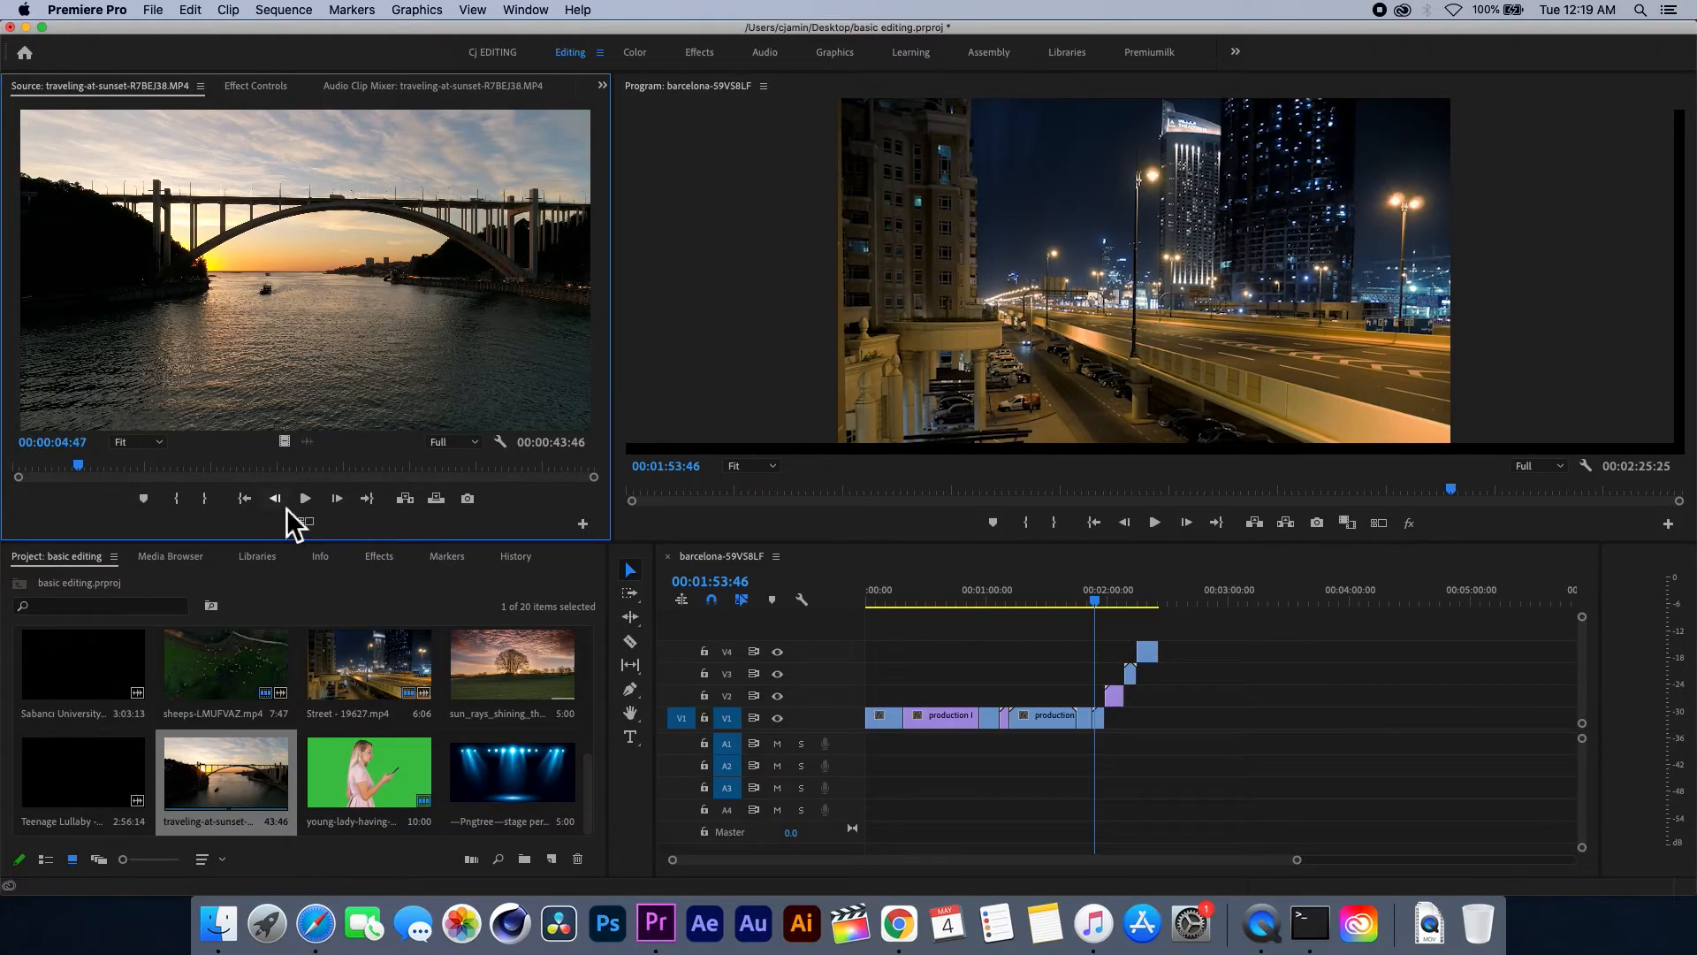
pyautogui.click(350, 504)
pyautogui.click(348, 504)
pyautogui.click(349, 504)
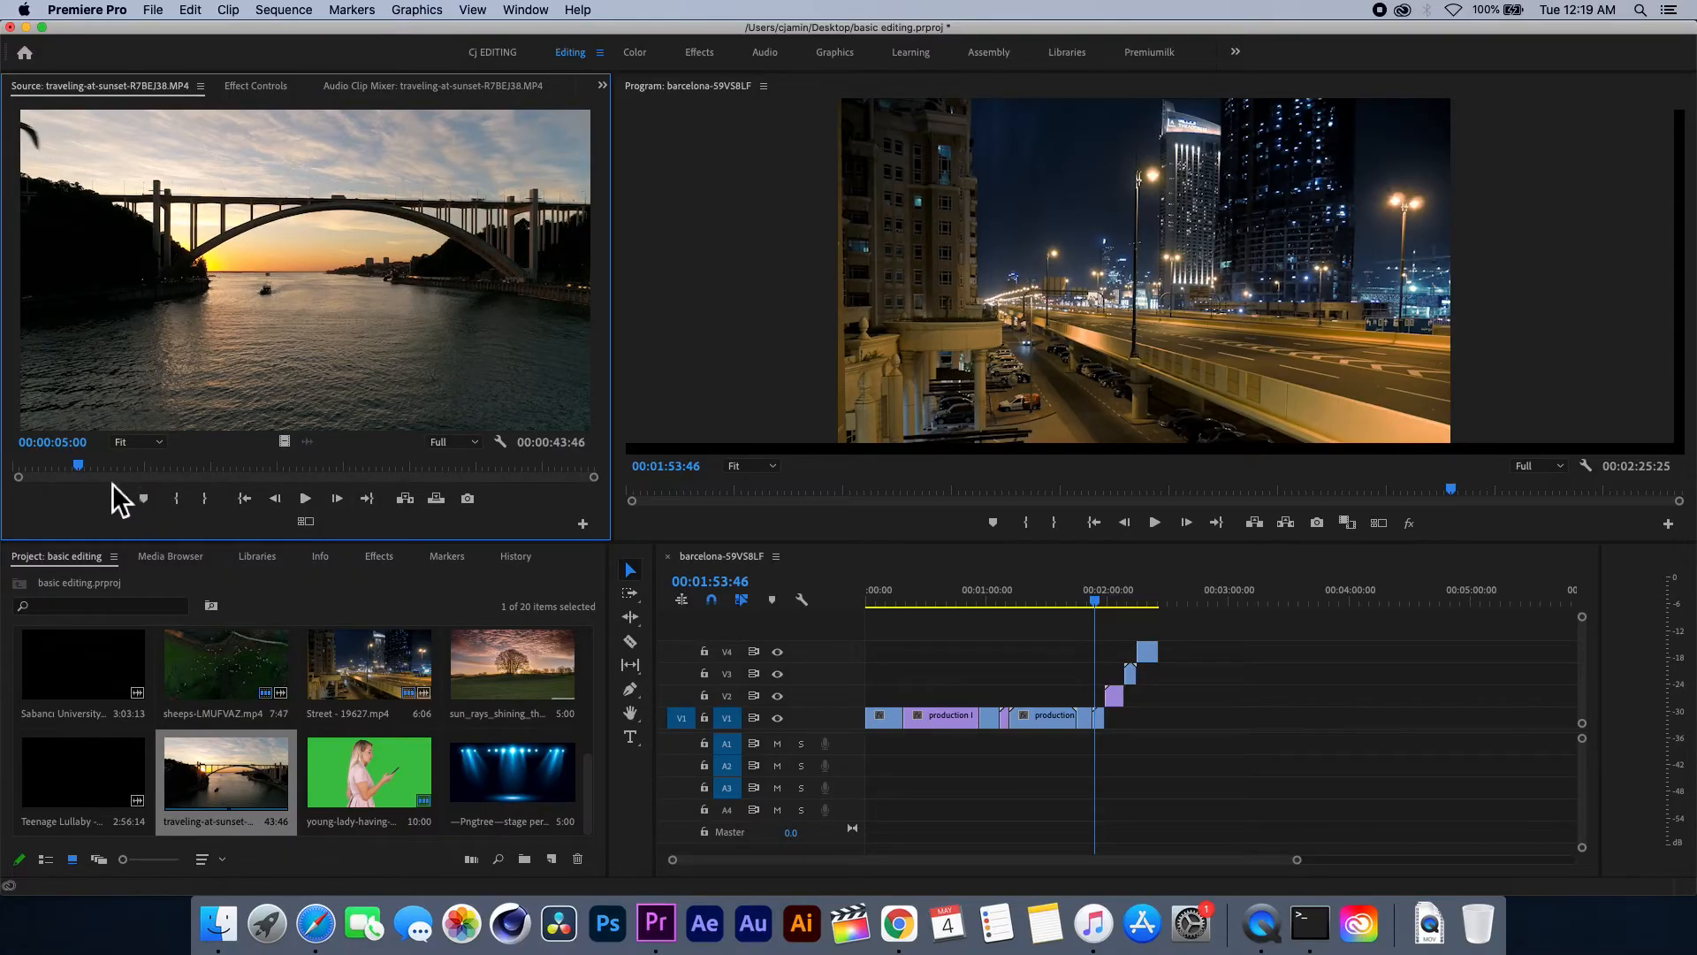
pyautogui.click(182, 502)
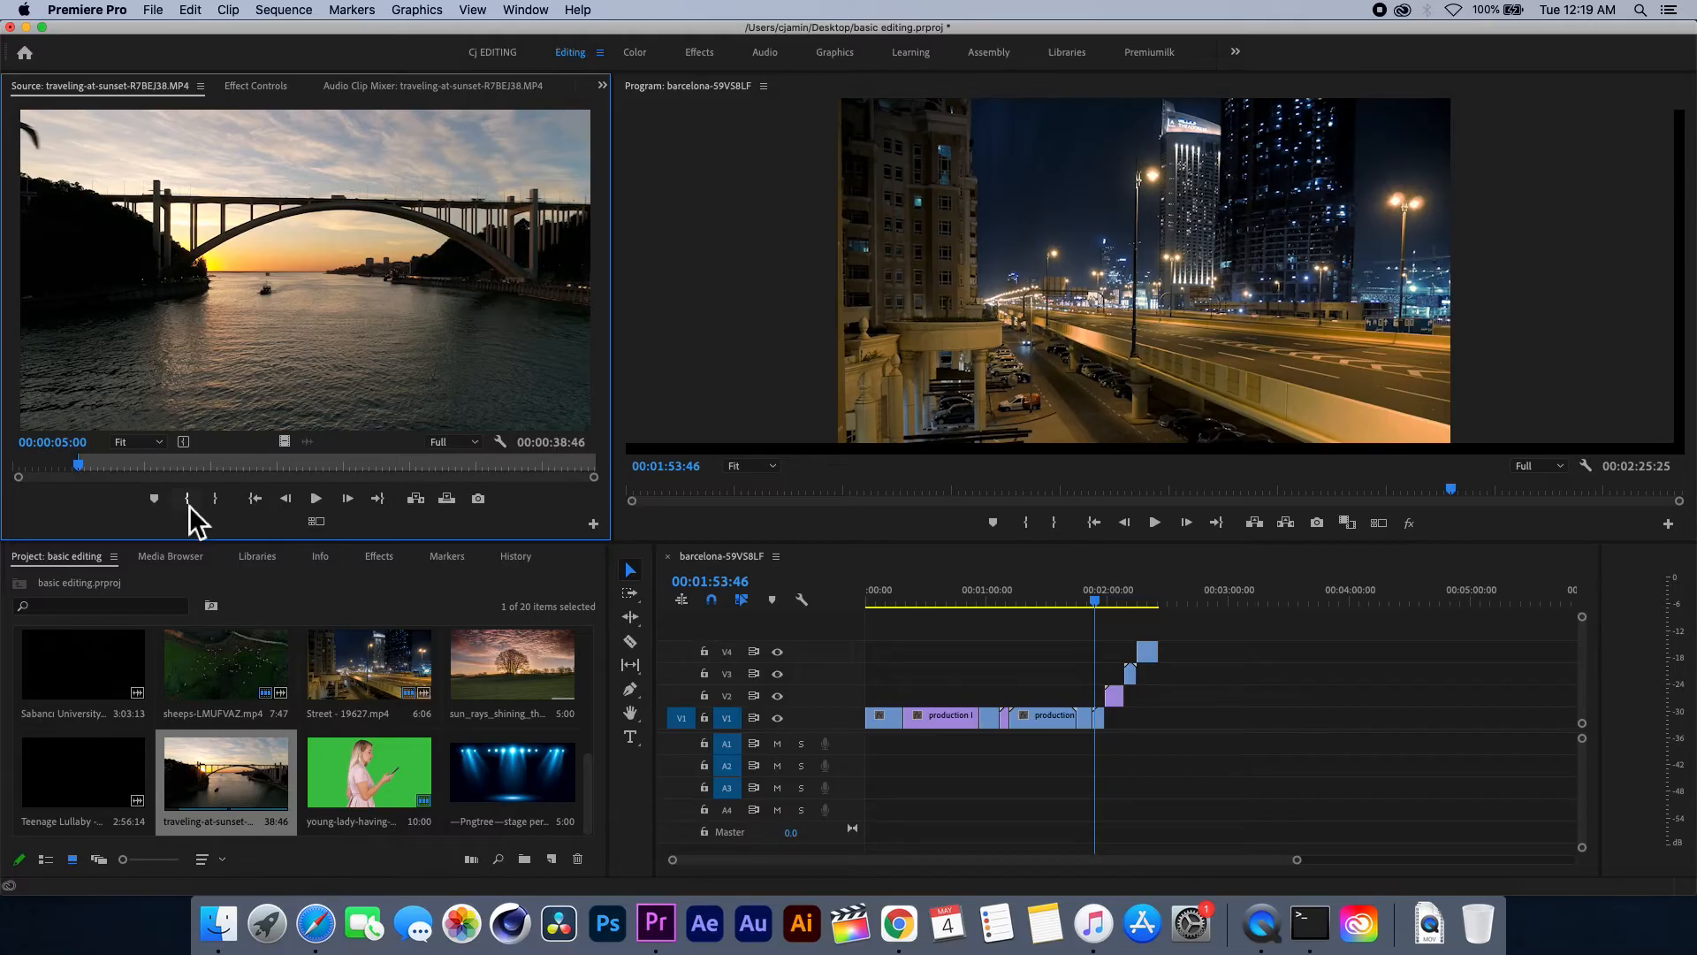
# - Mark the sunset clip's Out point at 00:00:17:11 and add its video to V3 directly after the pocket-watch clip
pyautogui.click(316, 498)
pyautogui.click(315, 499)
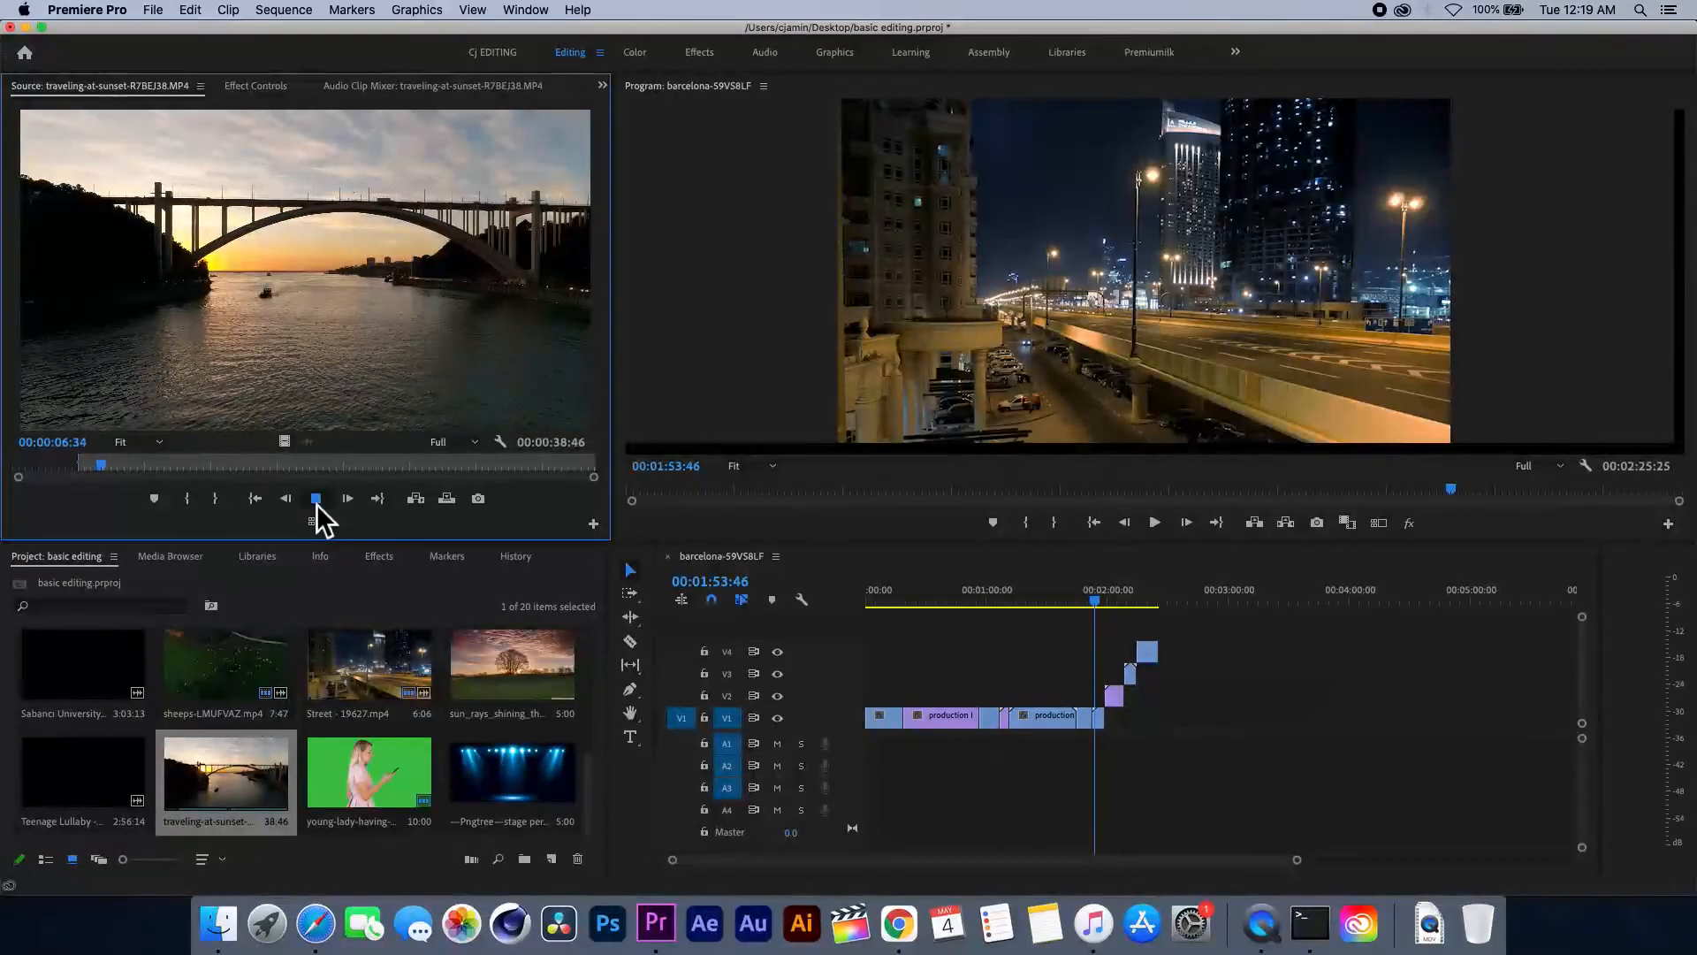
pyautogui.click(287, 504)
pyautogui.click(288, 504)
pyautogui.click(289, 504)
pyautogui.click(288, 504)
pyautogui.click(316, 500)
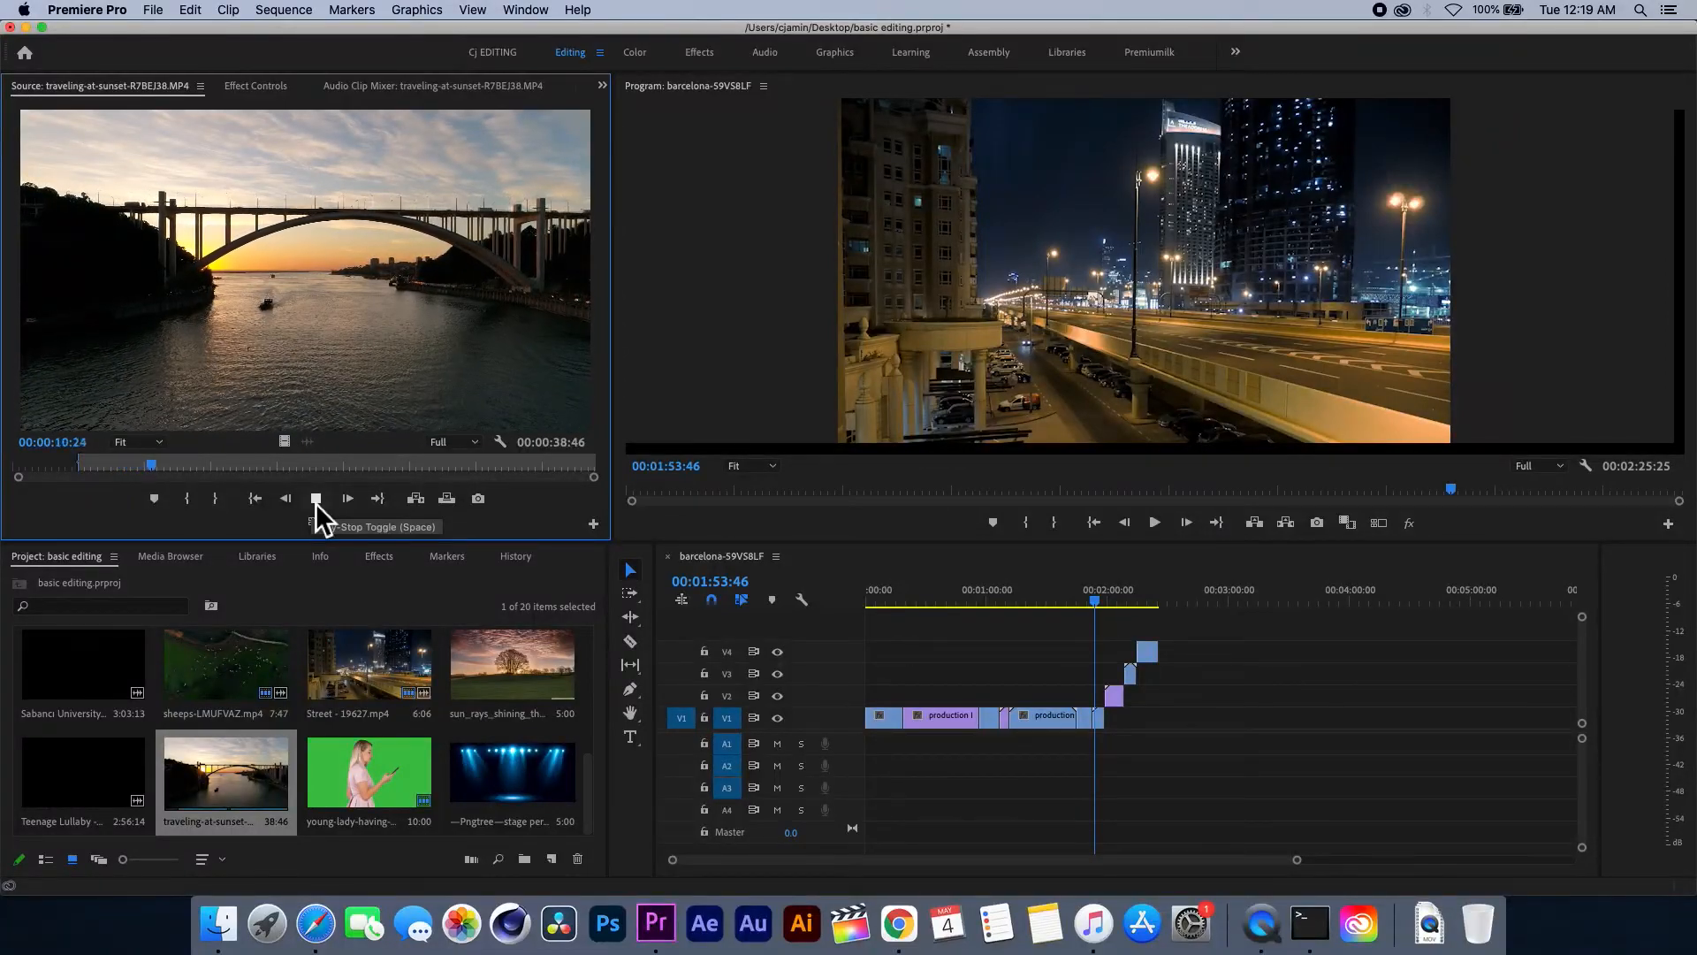
pyautogui.click(315, 500)
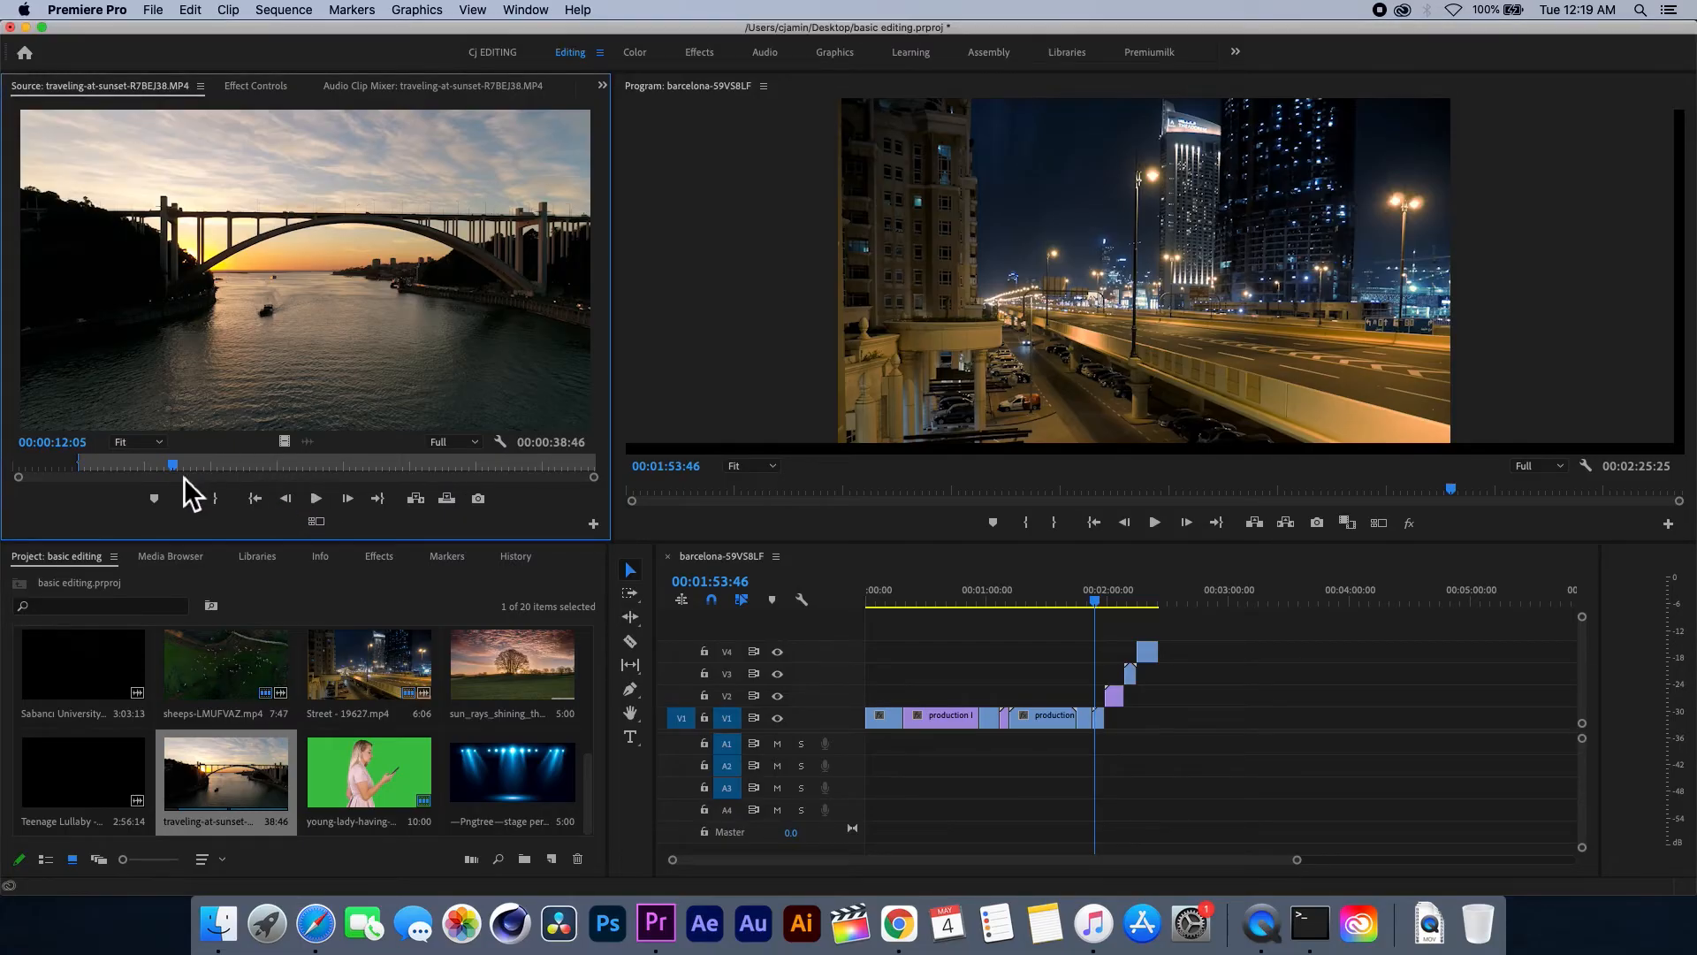
pyautogui.moveTo(181, 470); pyautogui.dragTo(215, 475)
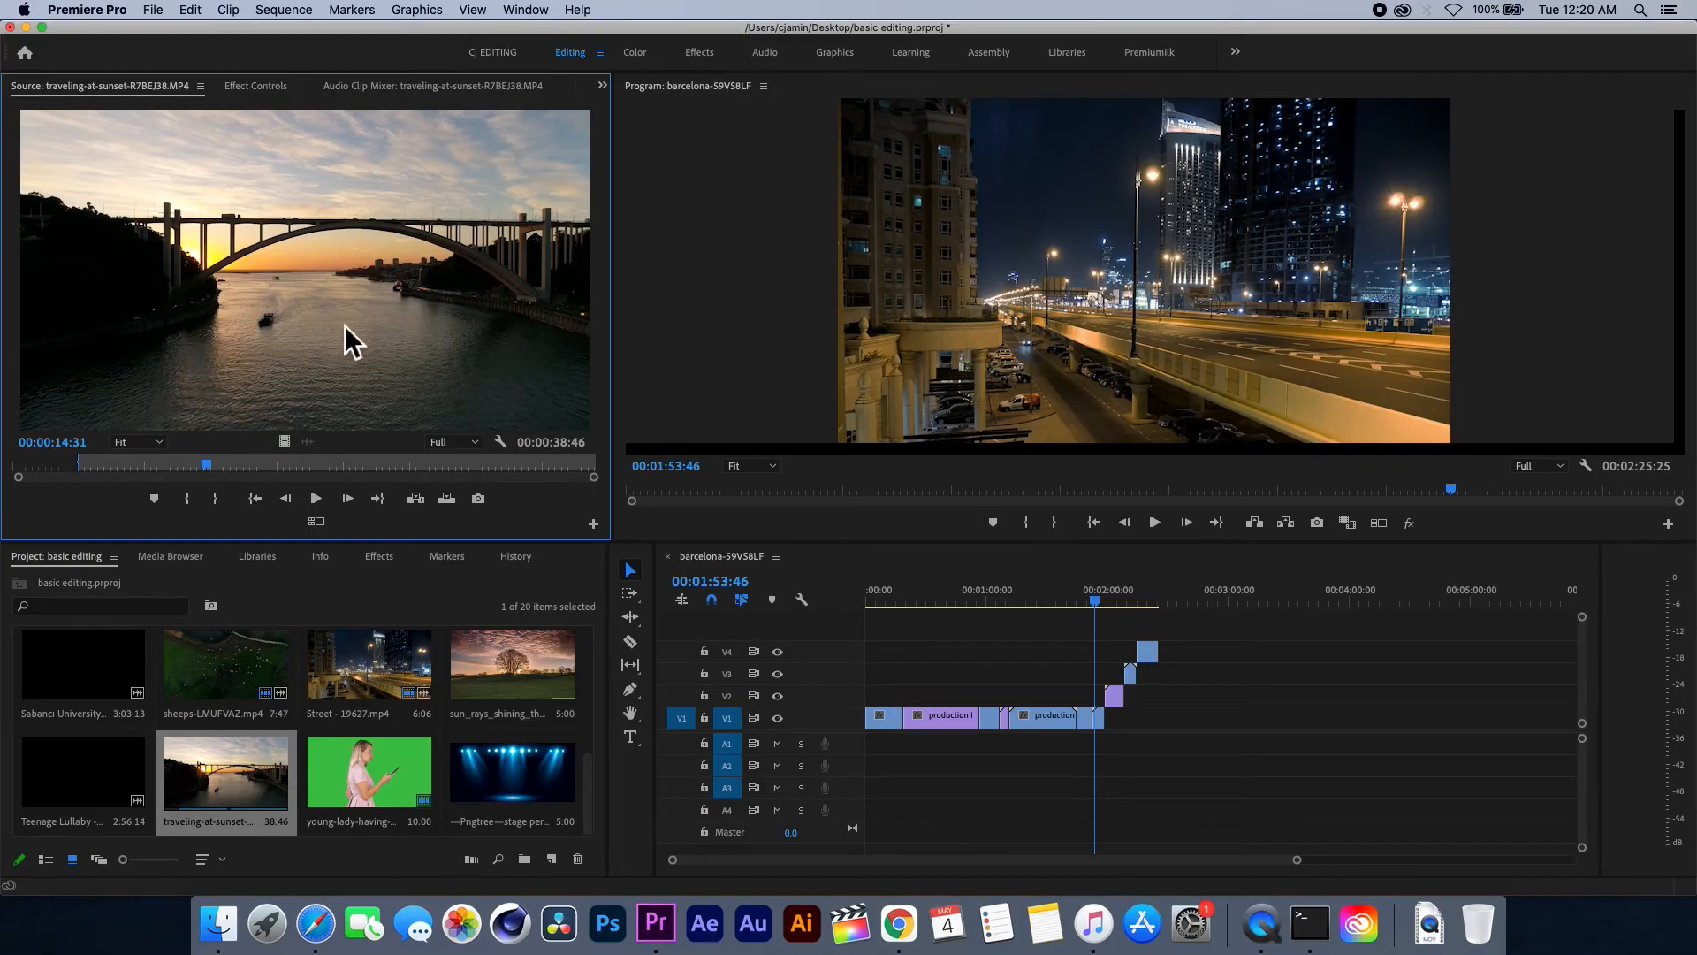
pyautogui.moveTo(219, 465)
pyautogui.mouseDown()
pyautogui.moveTo(162, 464)
pyautogui.moveTo(246, 472)
pyautogui.mouseUp()
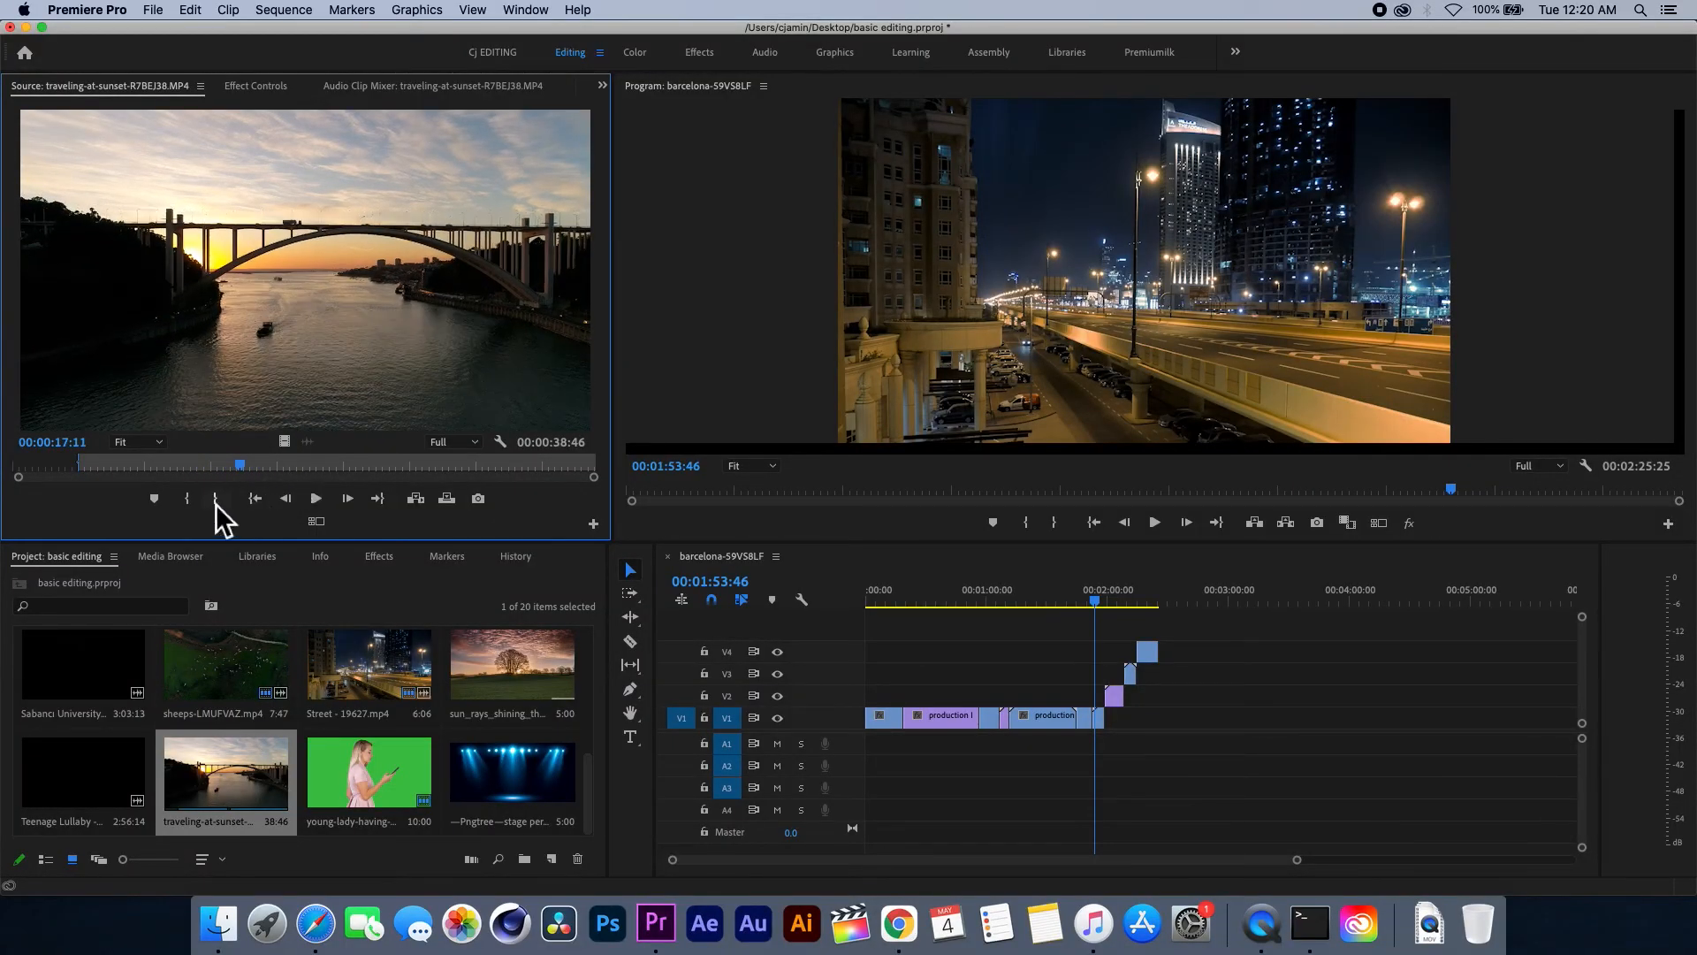
pyautogui.click(216, 499)
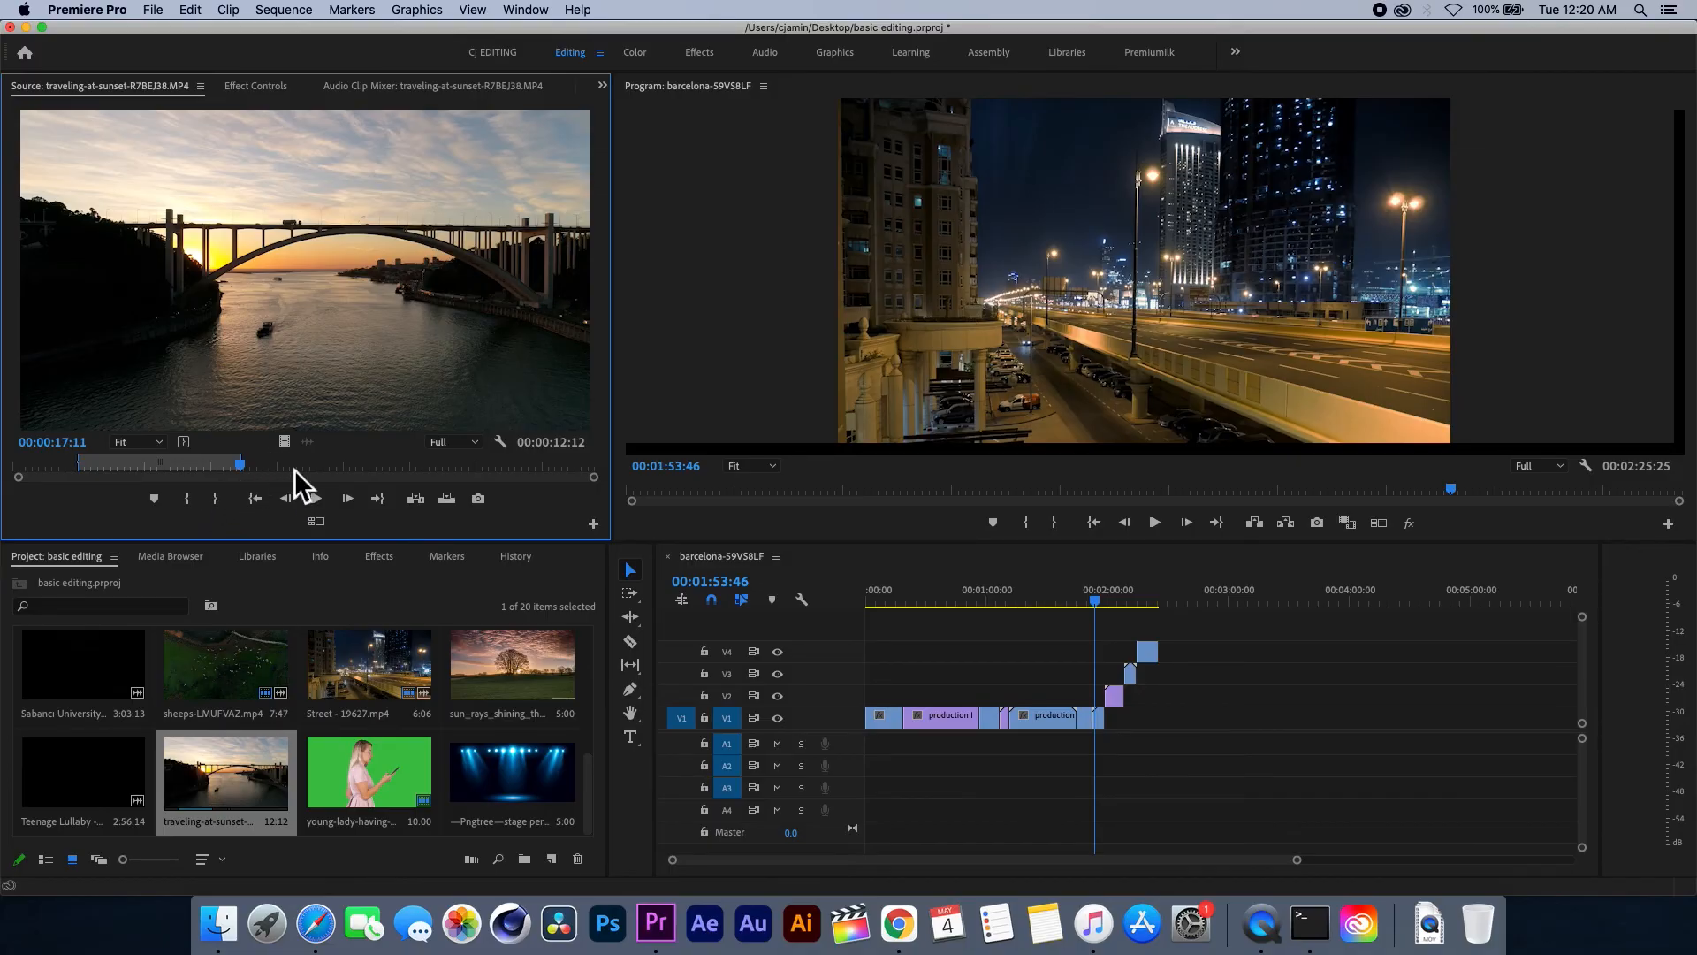
pyautogui.moveTo(285, 441); pyautogui.dragTo(1170, 672)
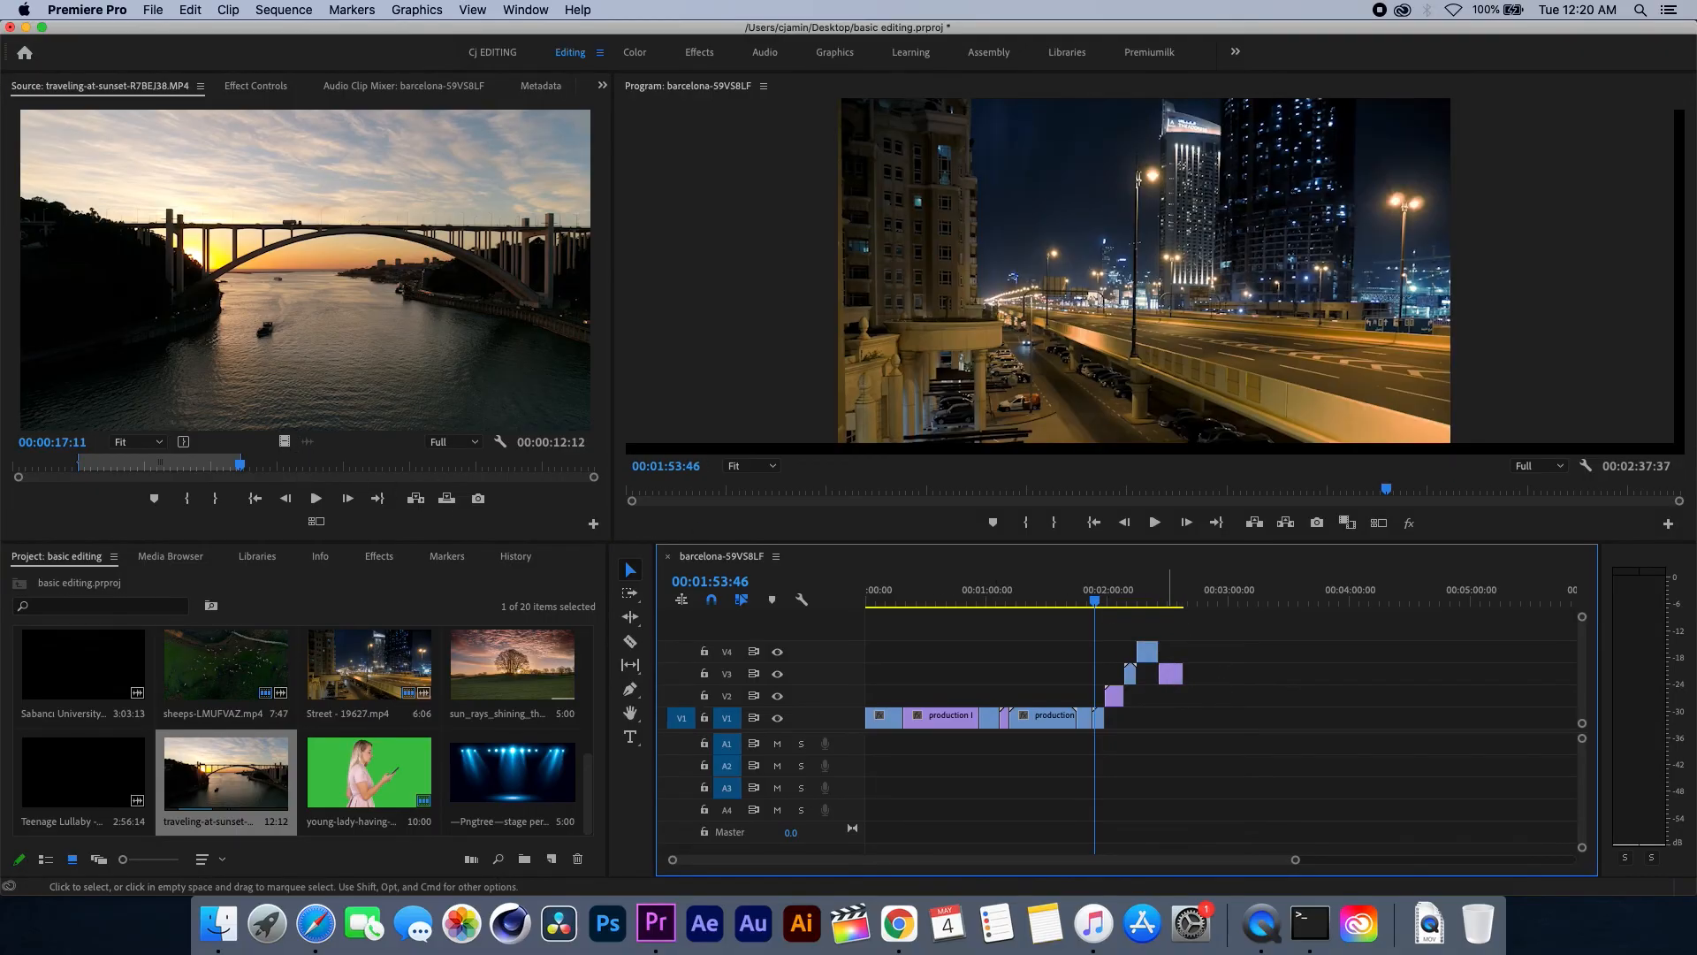
# - Apply Scale to Frame Size to the pocket-watch clip on V4 and move the playhead over the sunset clip to 00:02:31:30
pyautogui.moveTo(1105, 606); pyautogui.dragTo(1149, 624)
pyautogui.click(1154, 658)
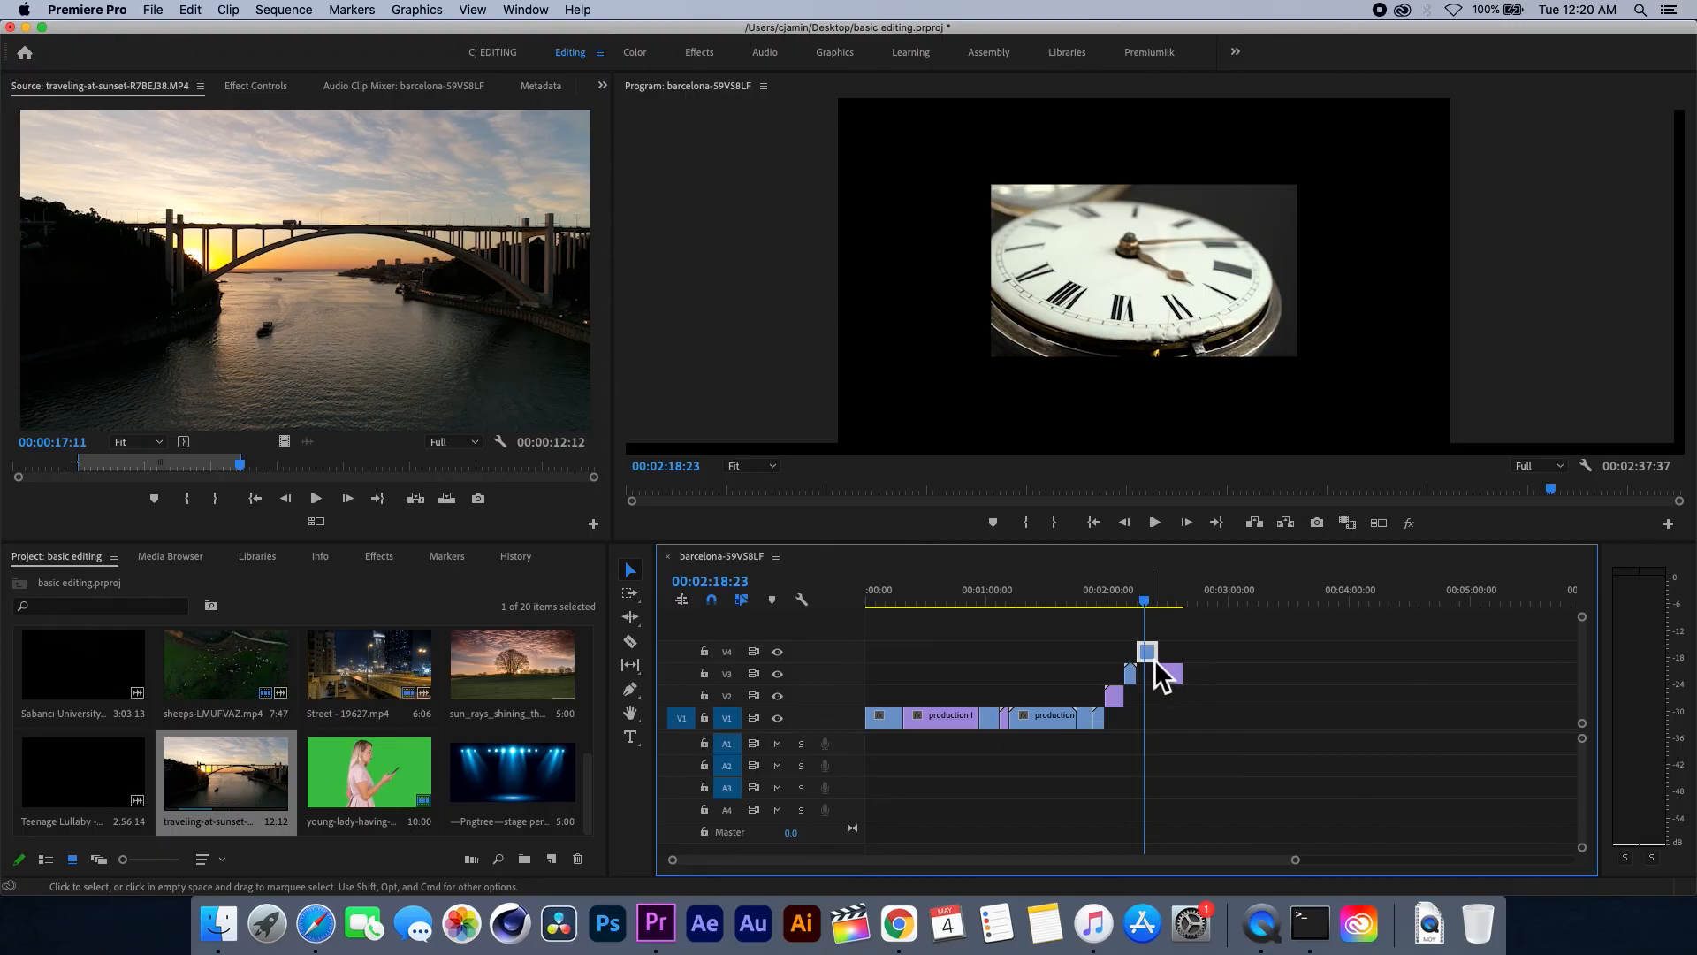
pyautogui.rightClick(1155, 659)
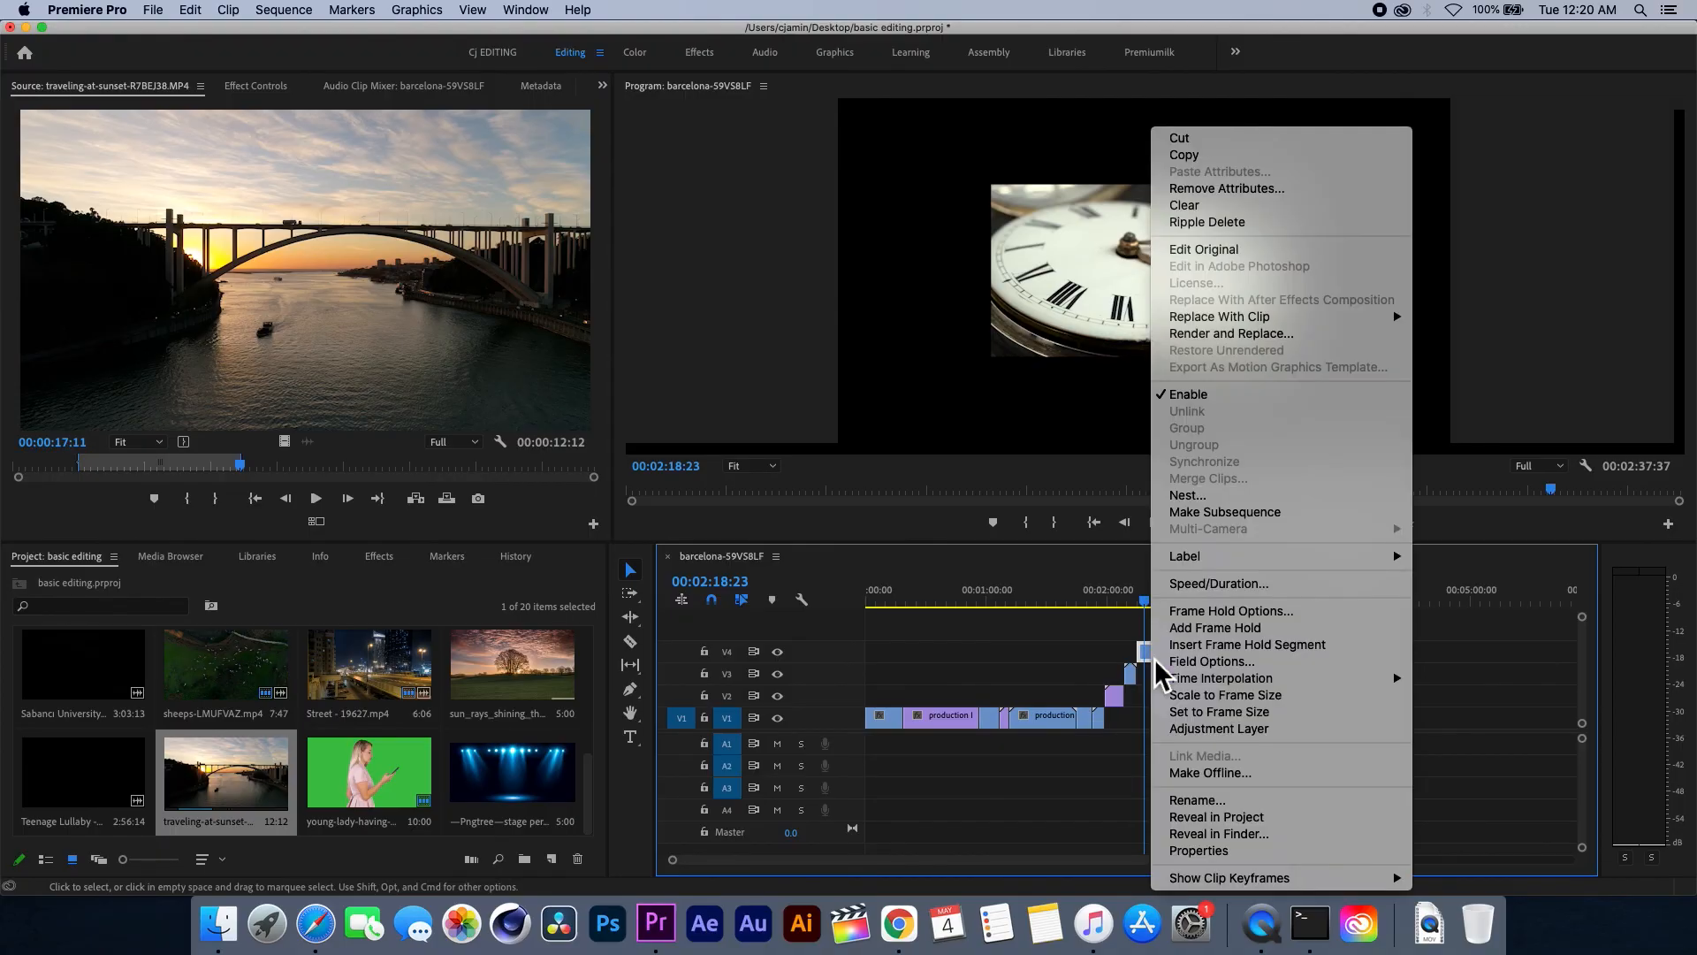
pyautogui.click(1200, 695)
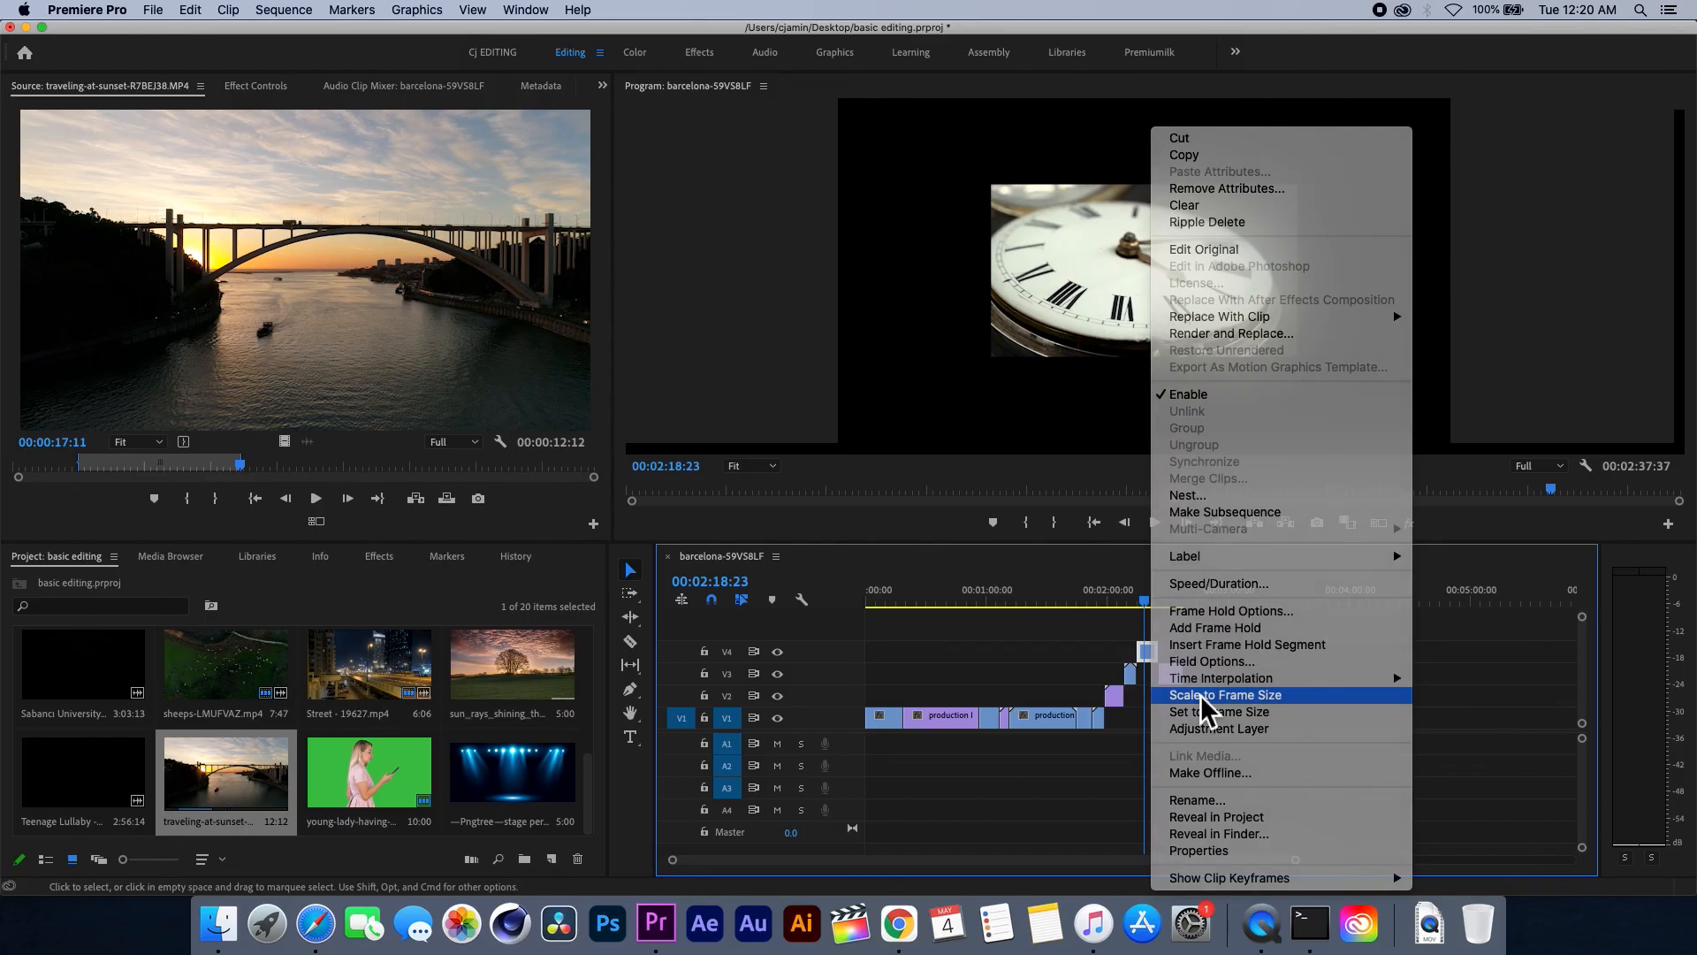
pyautogui.moveTo(1159, 603); pyautogui.dragTo(1179, 615)
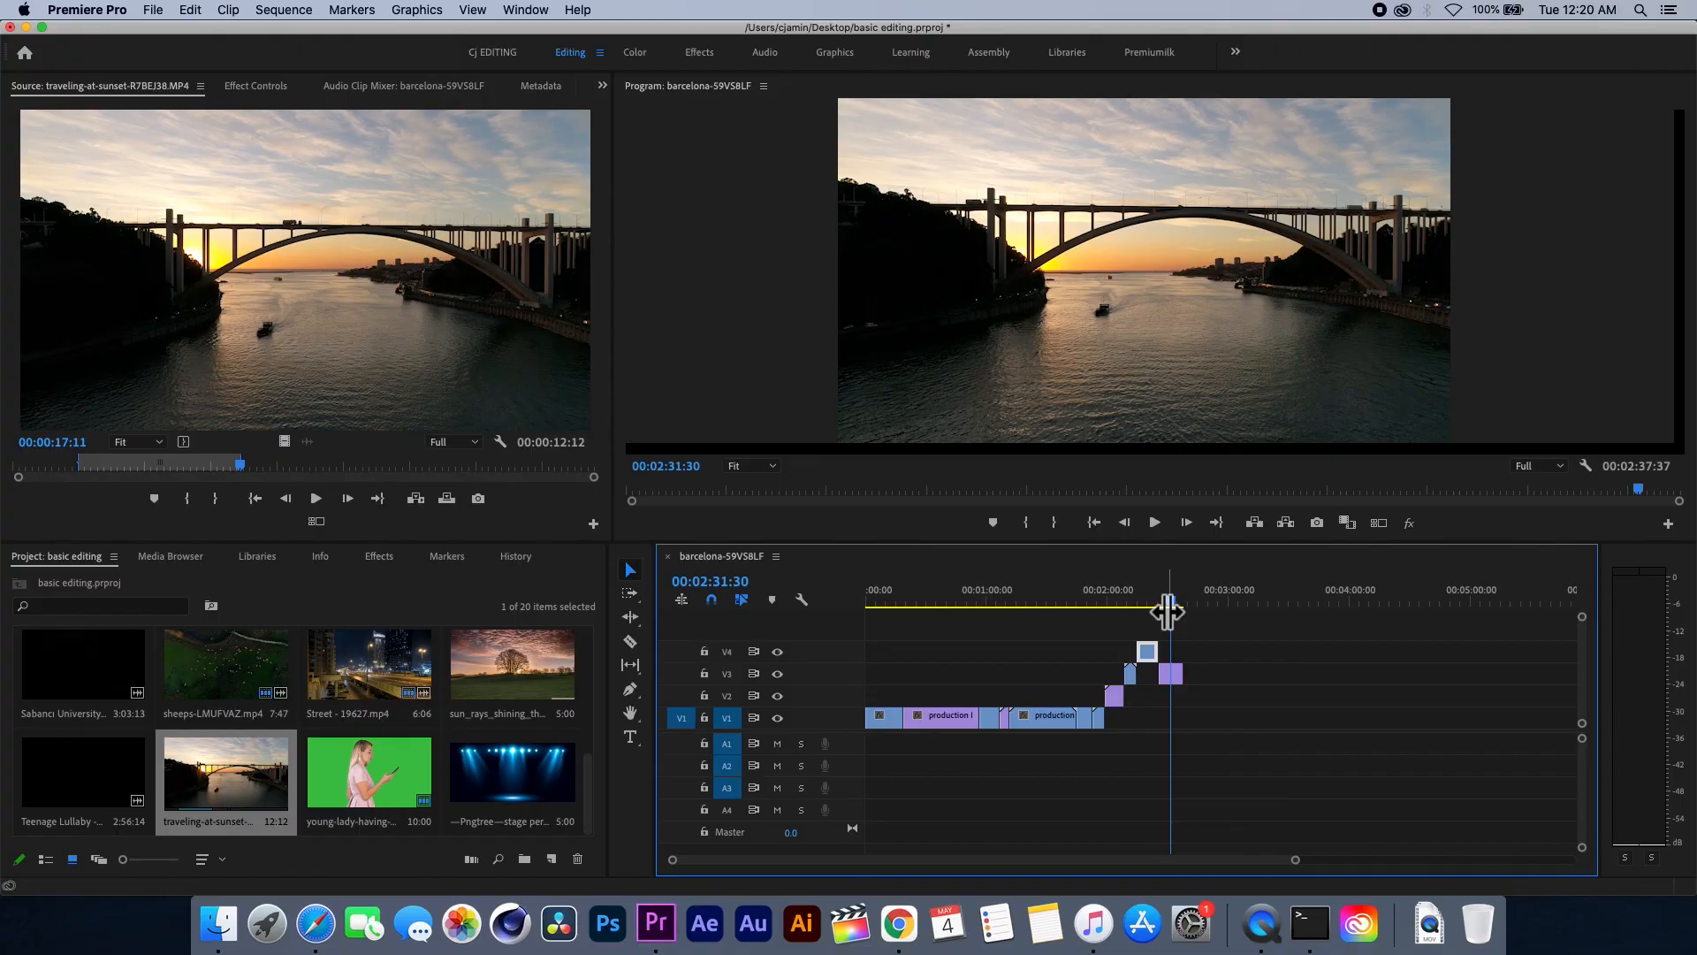